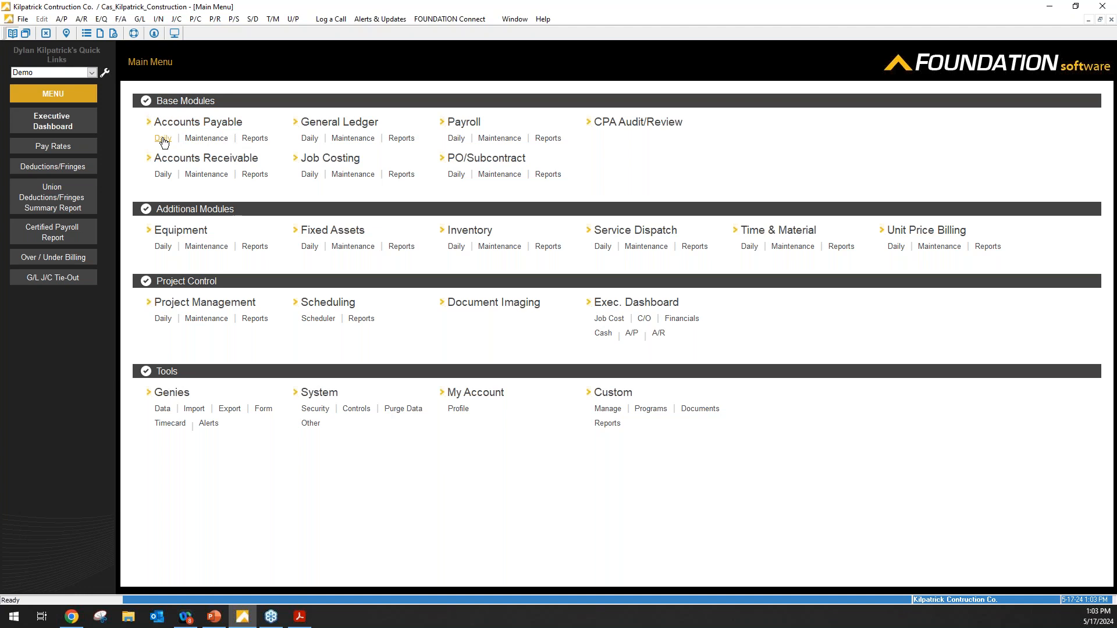
- Open the Accounts Payable vendor record listed just above the MISC vendor in Modify mode
click(203, 139)
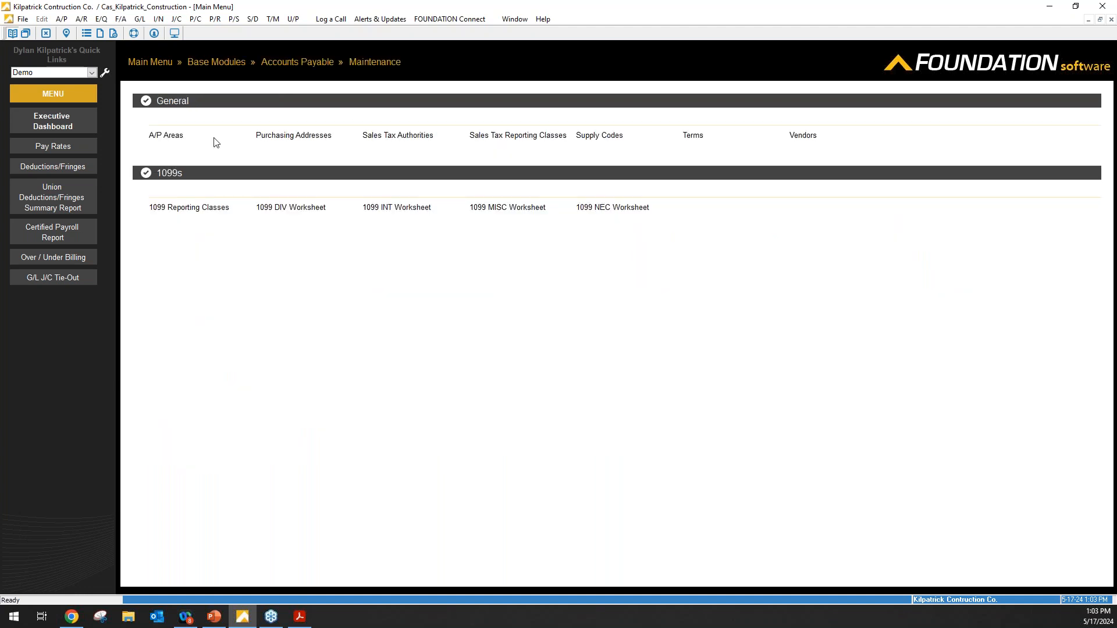
click(806, 137)
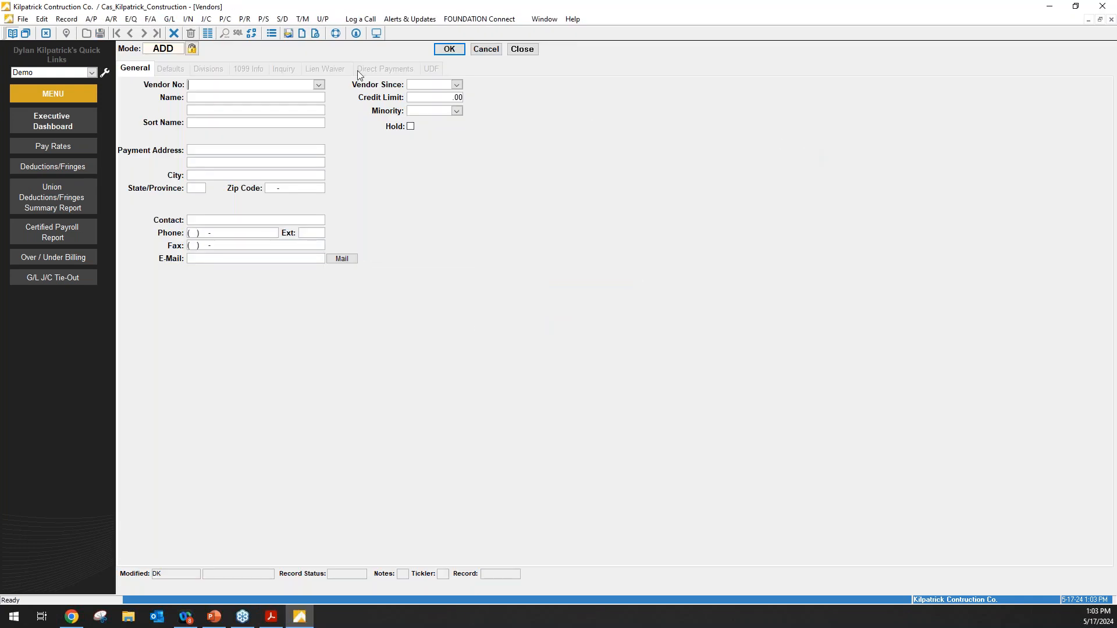
click(176, 50)
click(319, 84)
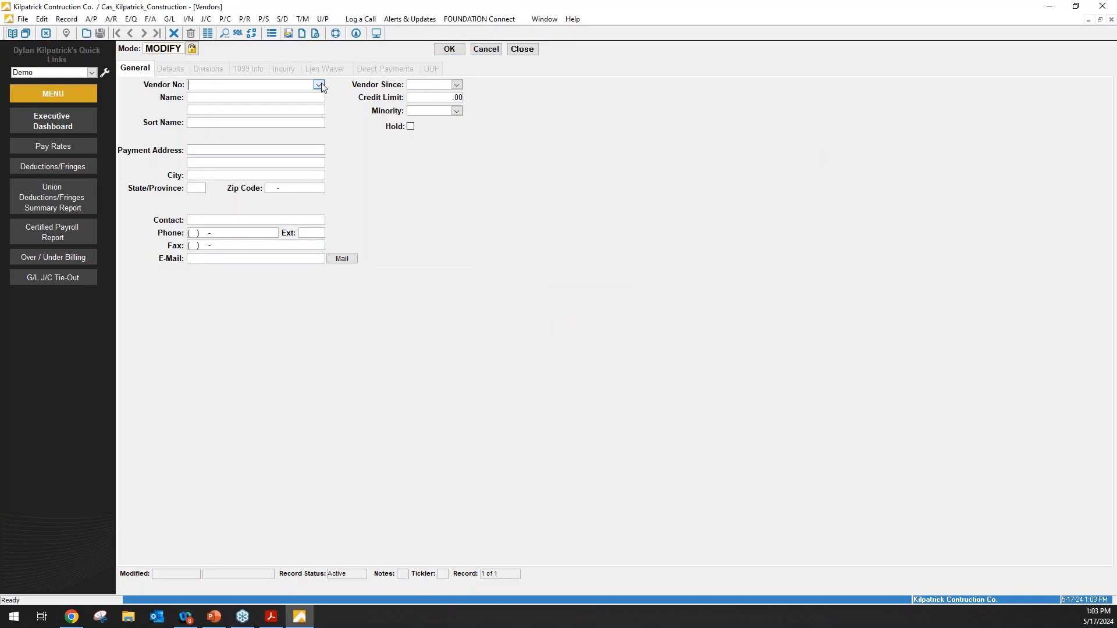
scroll(273, 204, down, 1)
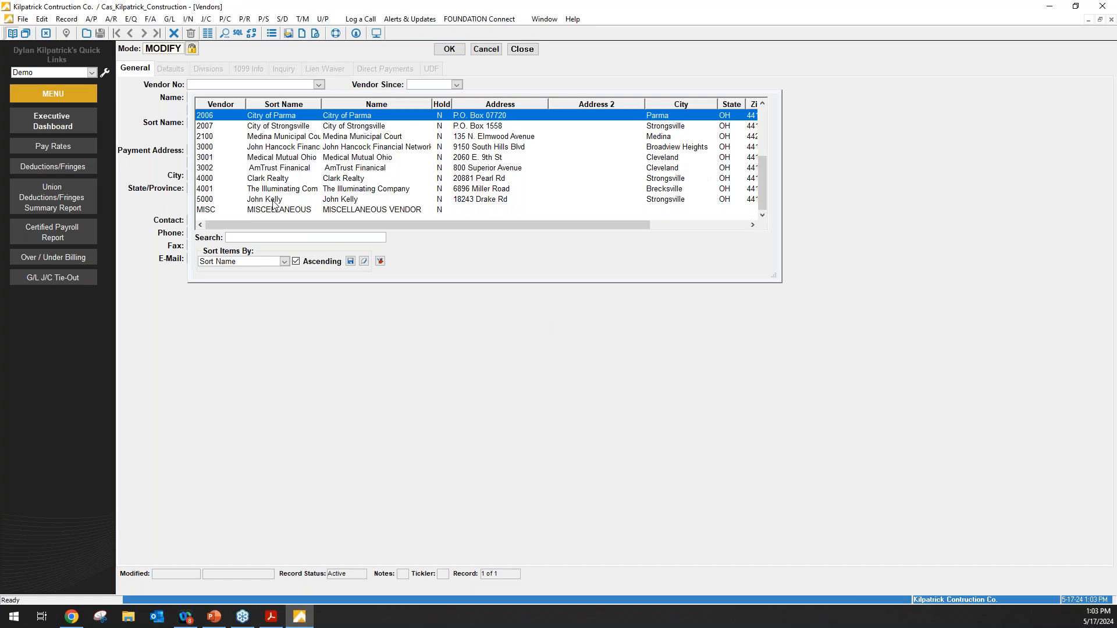
double_click(272, 197)
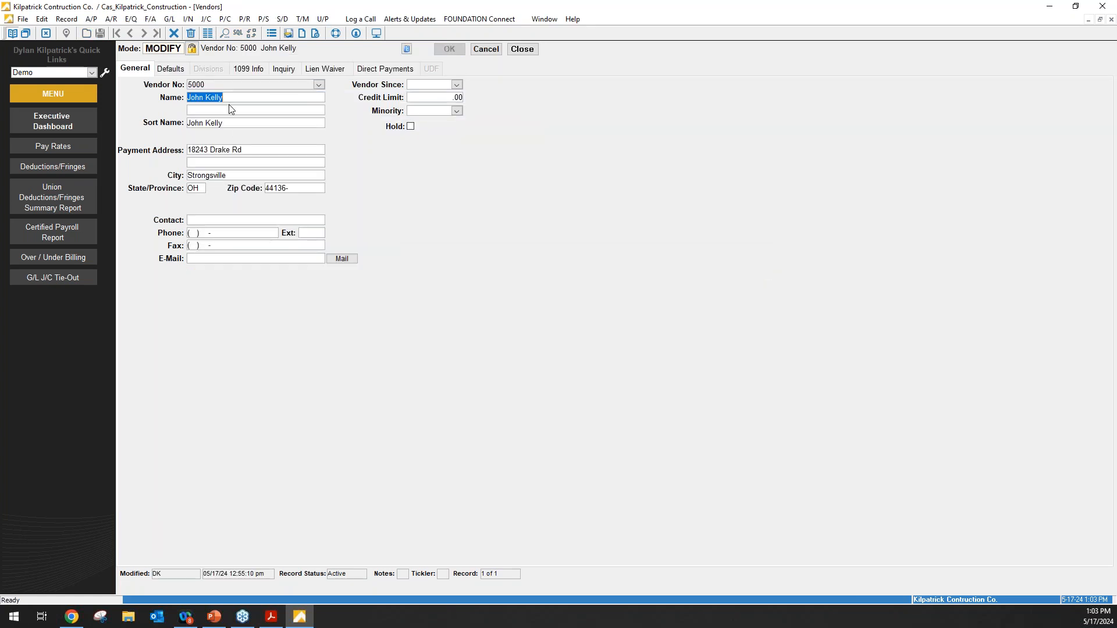
- View the W-9 form attached to the vendor record in Adobe Acrobat Reader, and close all open PDFs
click(407, 50)
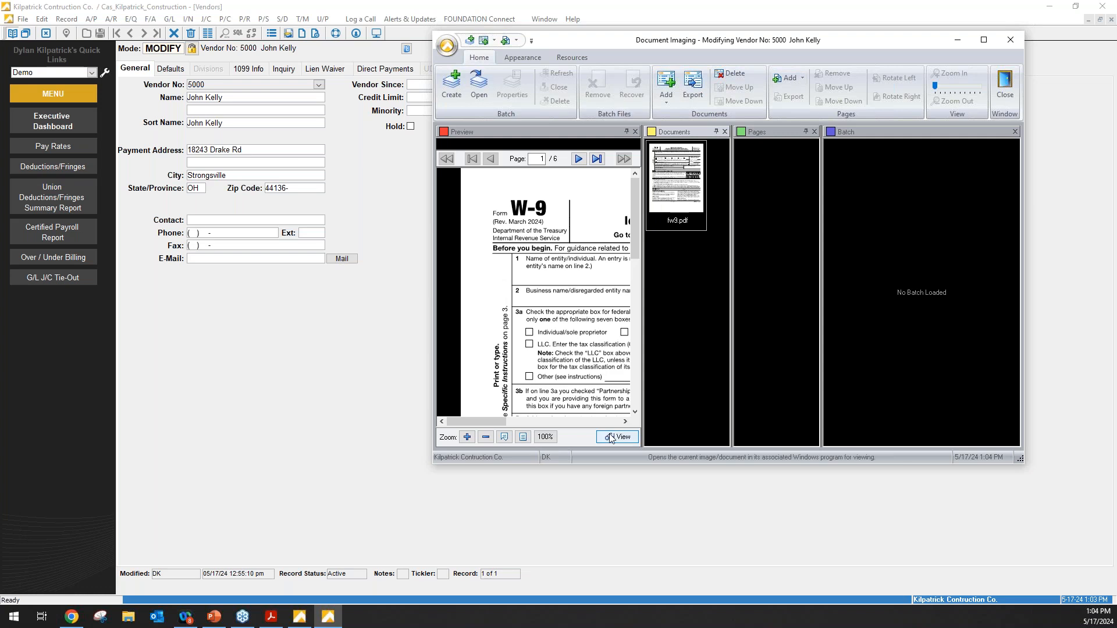
click(611, 437)
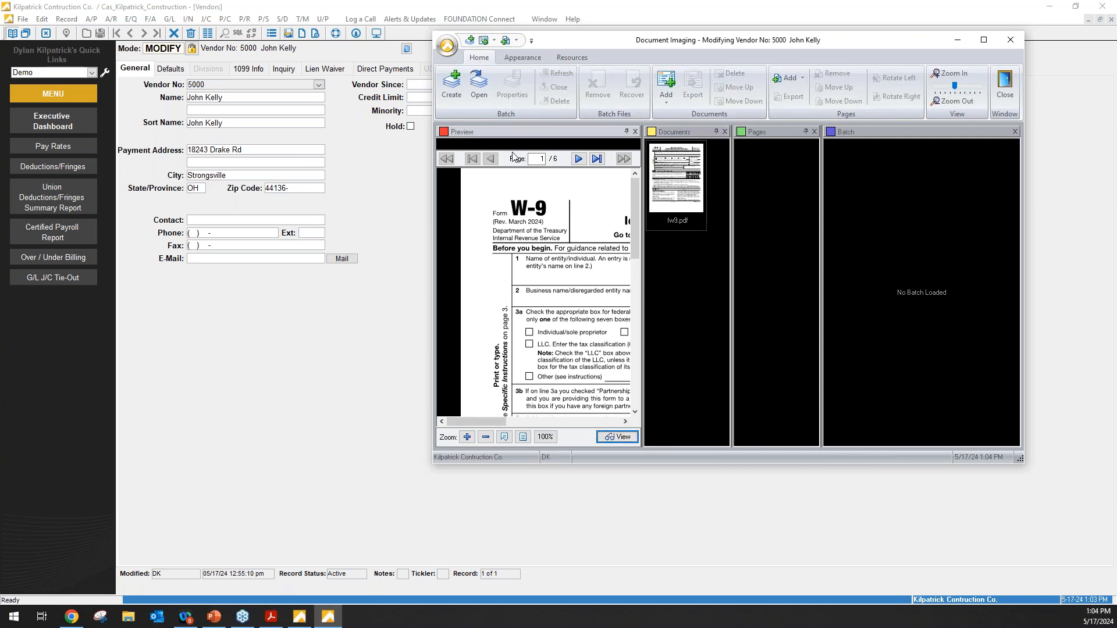
click(619, 437)
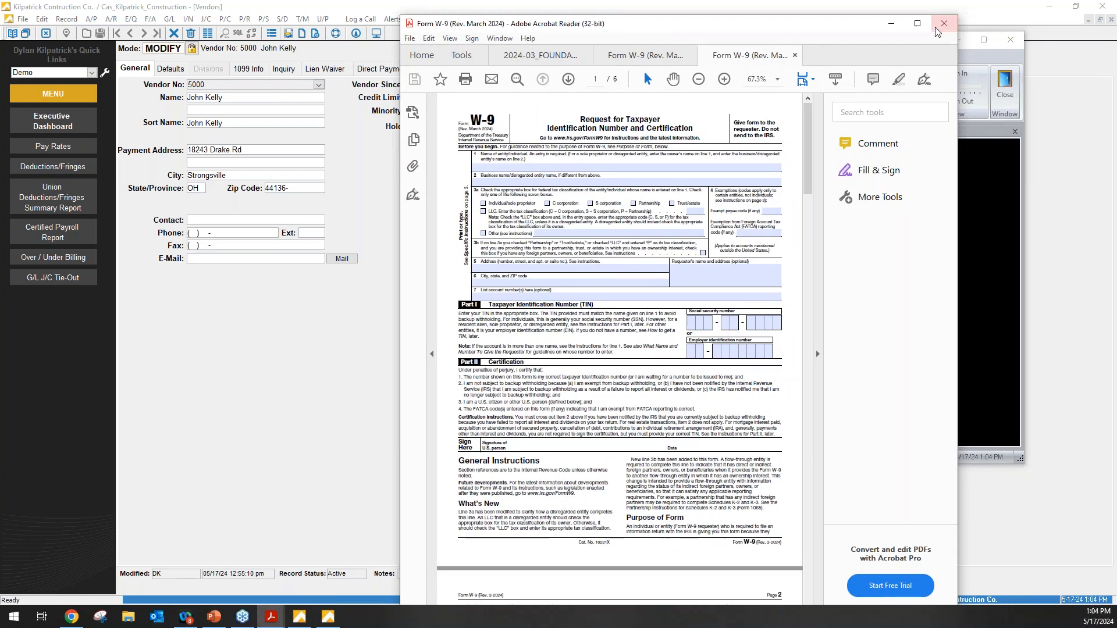
click(939, 26)
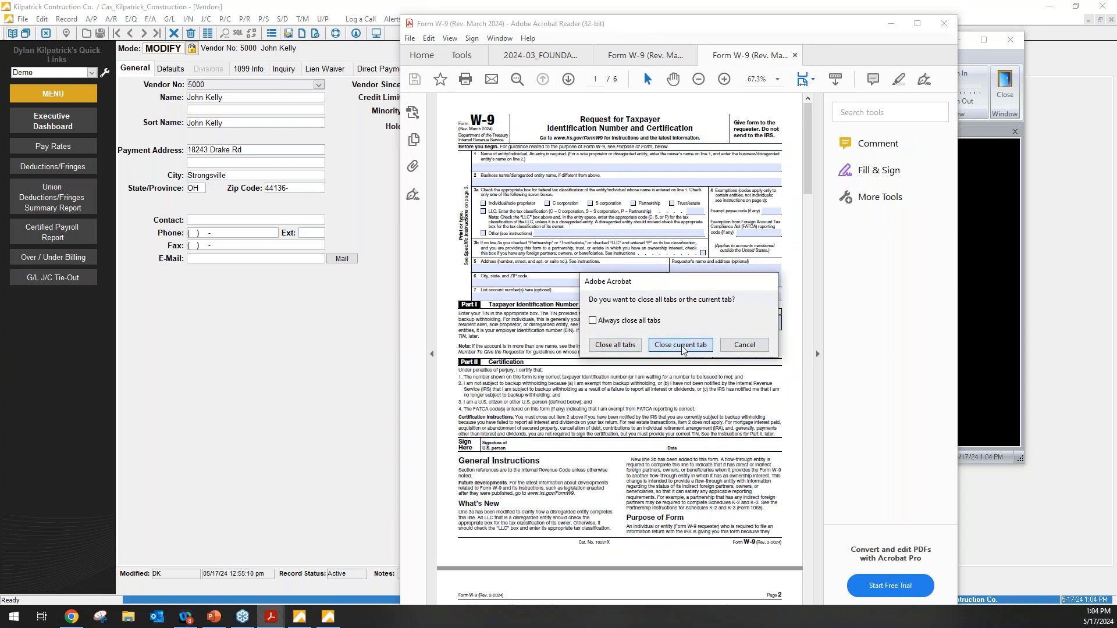
click(681, 345)
click(942, 25)
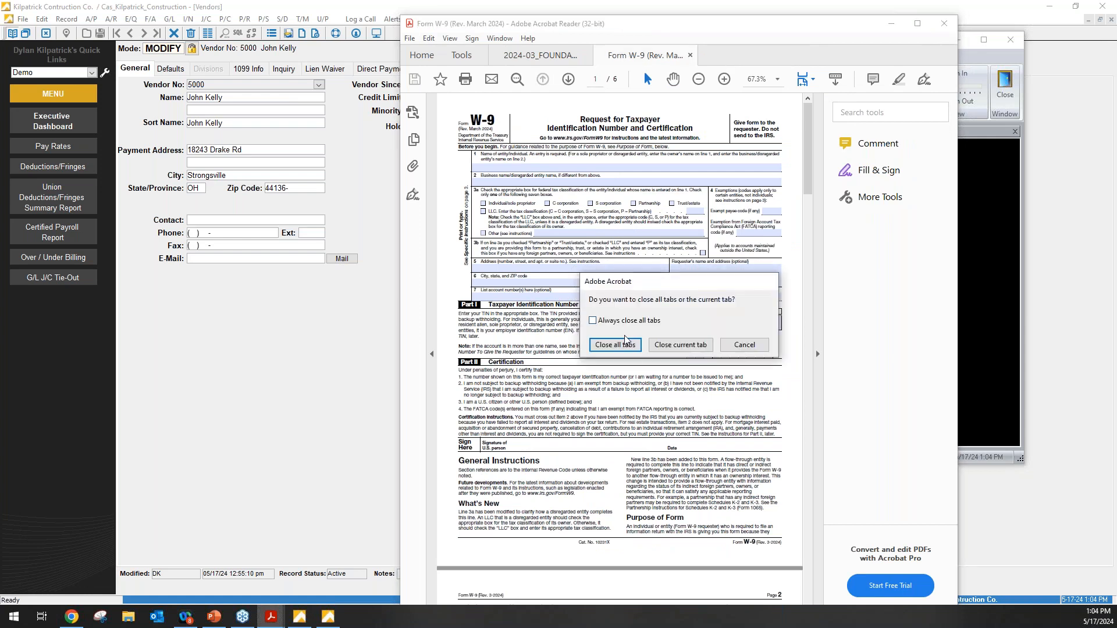
click(623, 344)
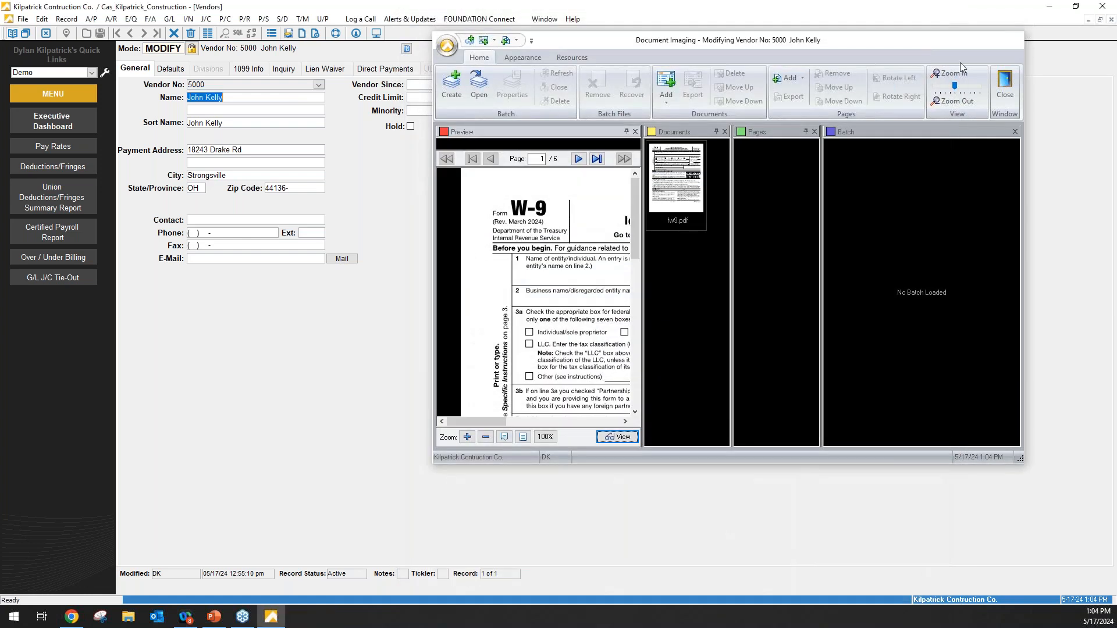
- Close the vendor's document imaging window and vendor record, and return to the main menu
click(1012, 41)
click(486, 48)
click(522, 49)
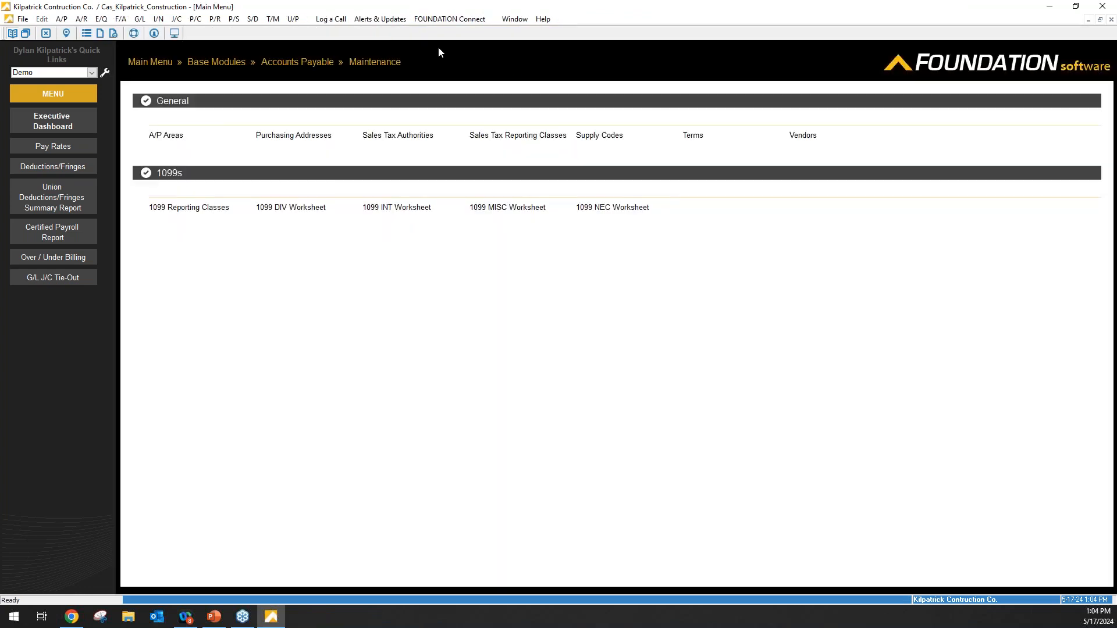
click(150, 62)
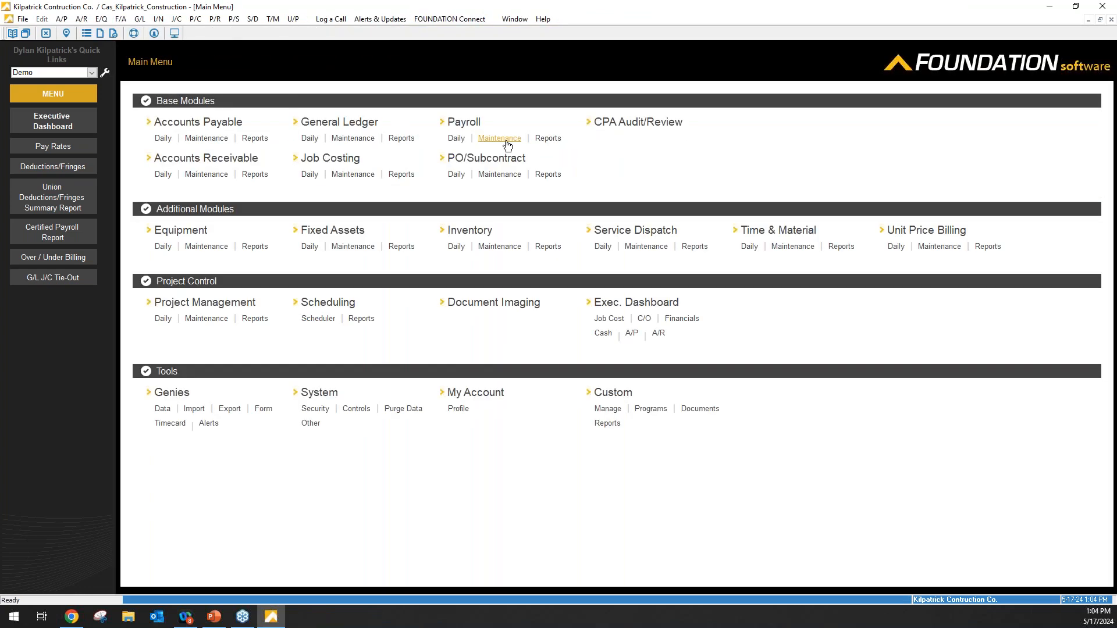
- Open the Field Direct journeyman electrician's payroll record in Modify mode without approving pending updates, and view the attached W-4
click(499, 138)
click(505, 139)
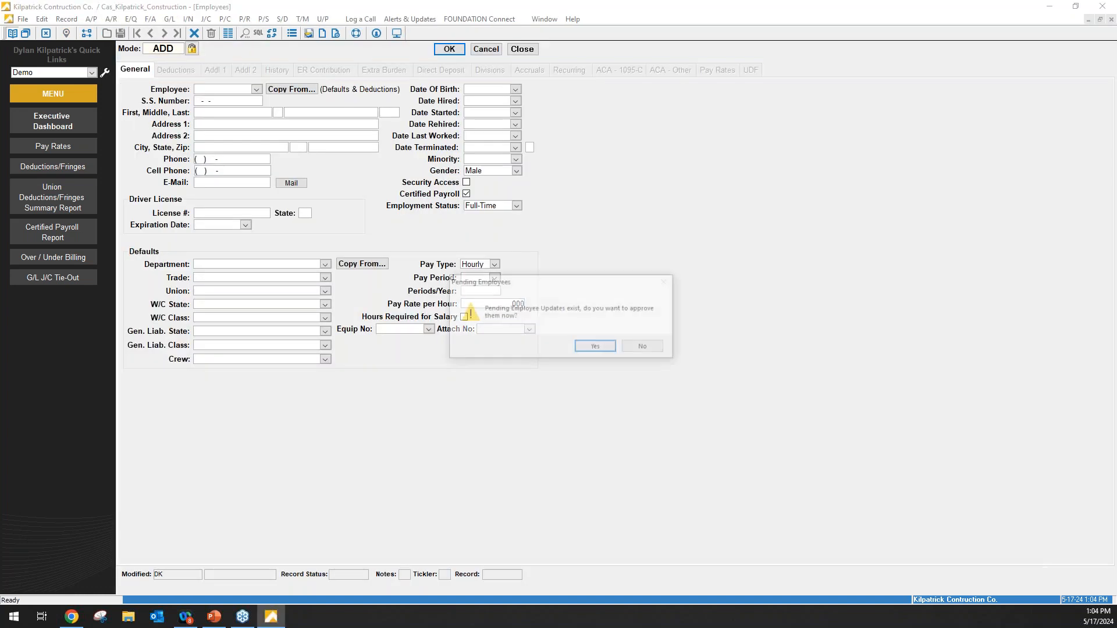
click(642, 346)
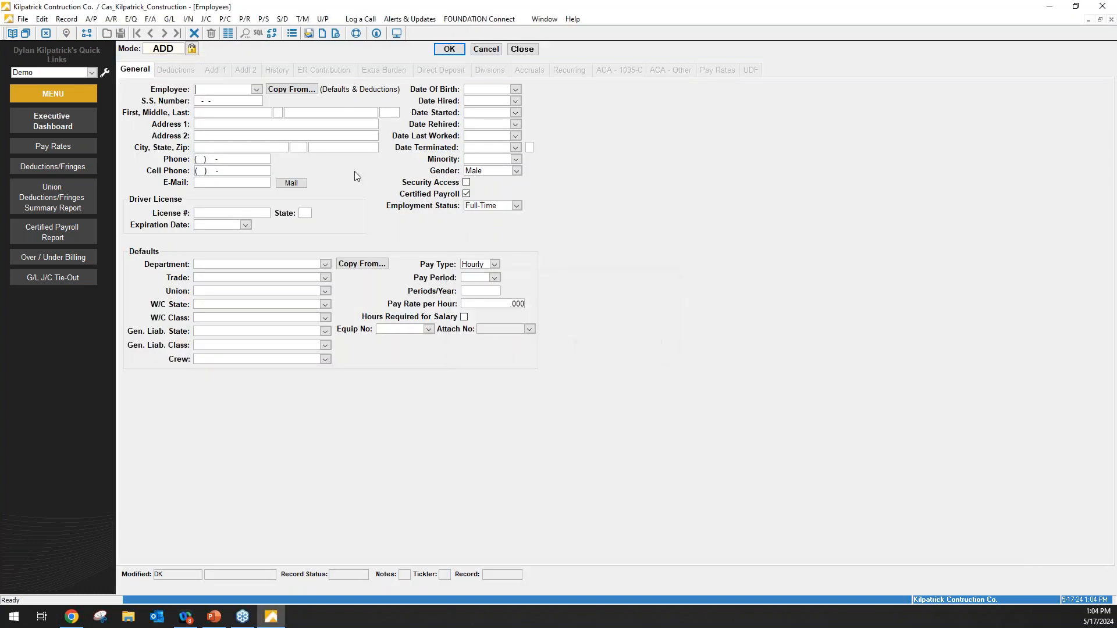
click(175, 51)
click(256, 89)
click(283, 224)
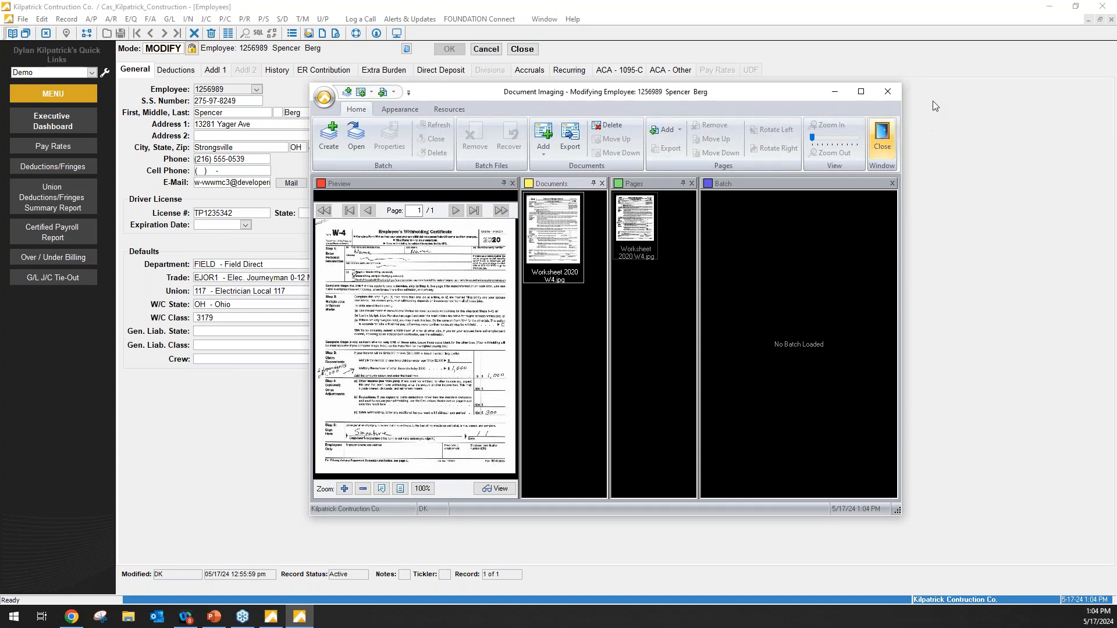
- Close the employee's document imaging window and payroll record, and return to the main menu
click(889, 91)
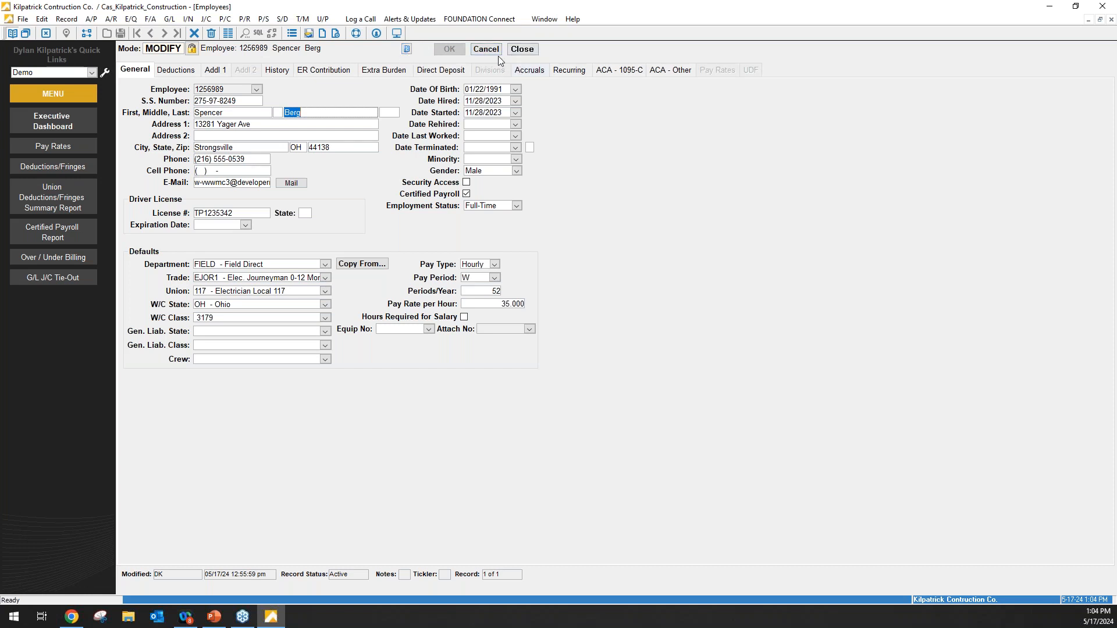
click(522, 49)
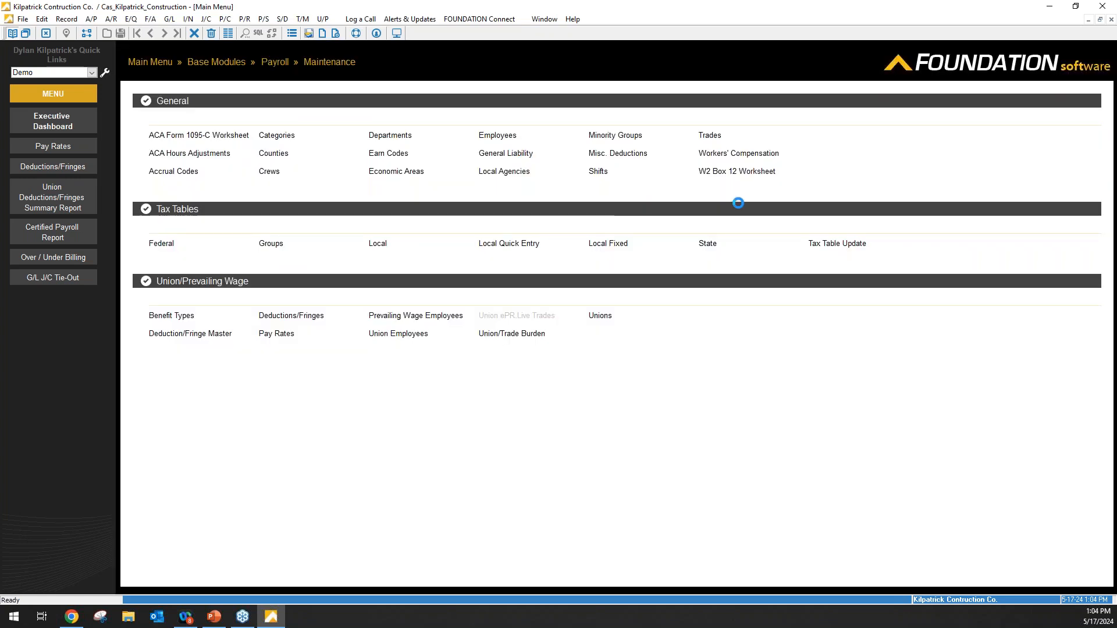
click(152, 62)
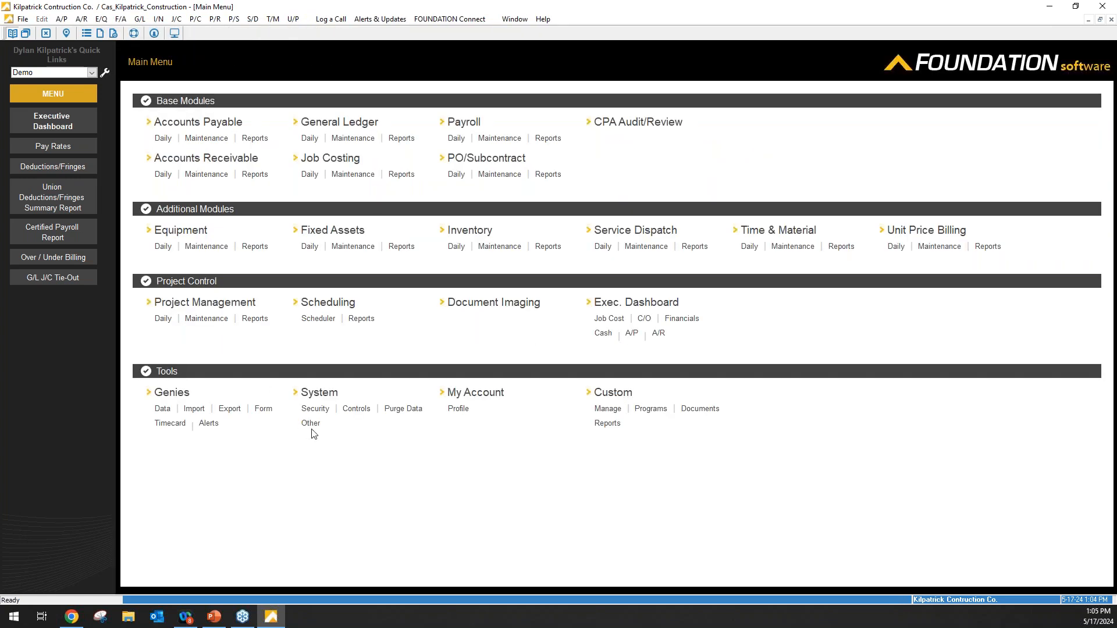
- Open the system's routing rules and view the users available as additional recipients for A/P Invoice Rule #1
click(365, 415)
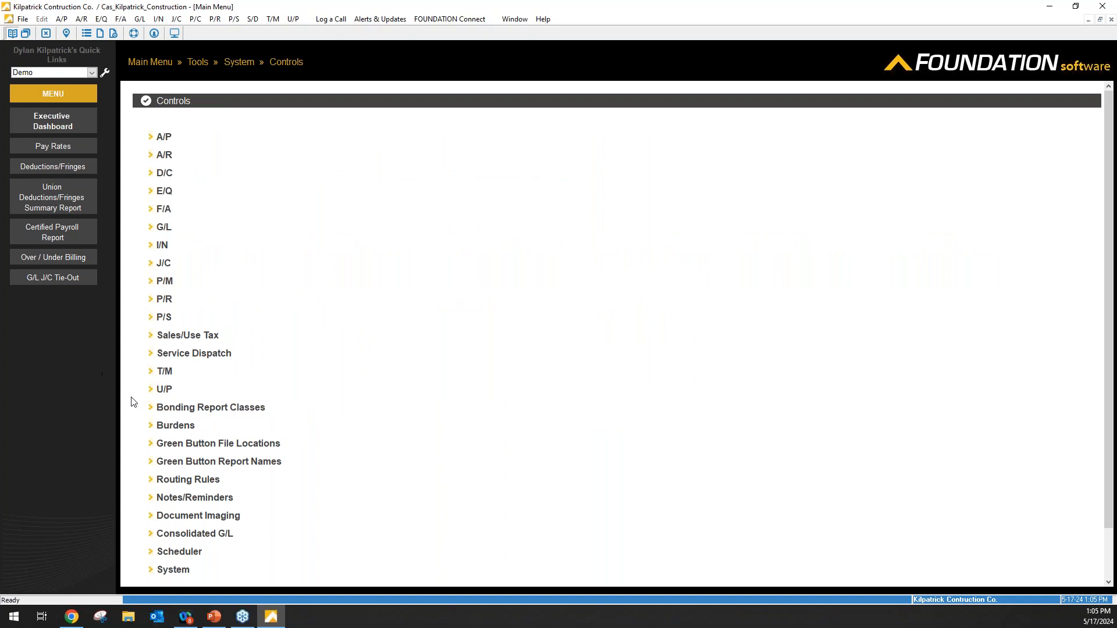
click(188, 480)
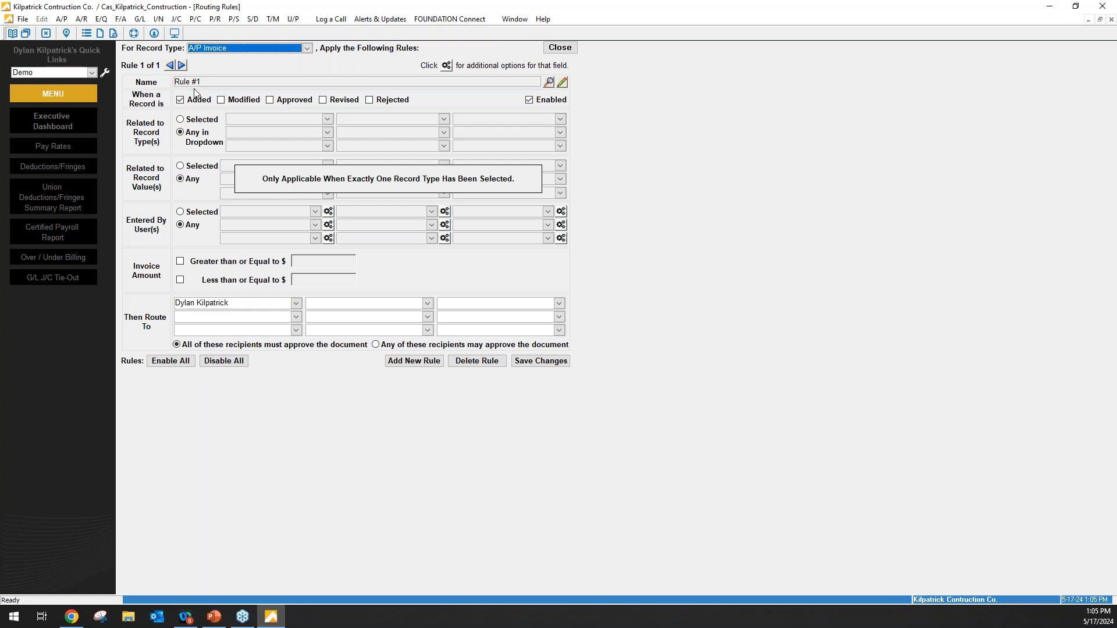
click(297, 317)
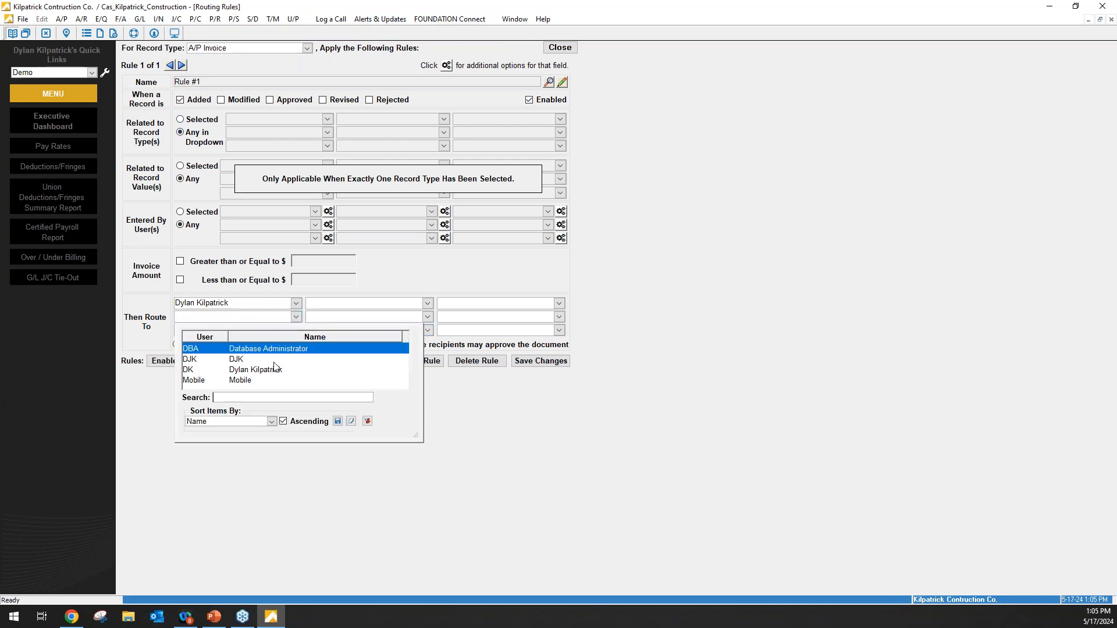
click(261, 318)
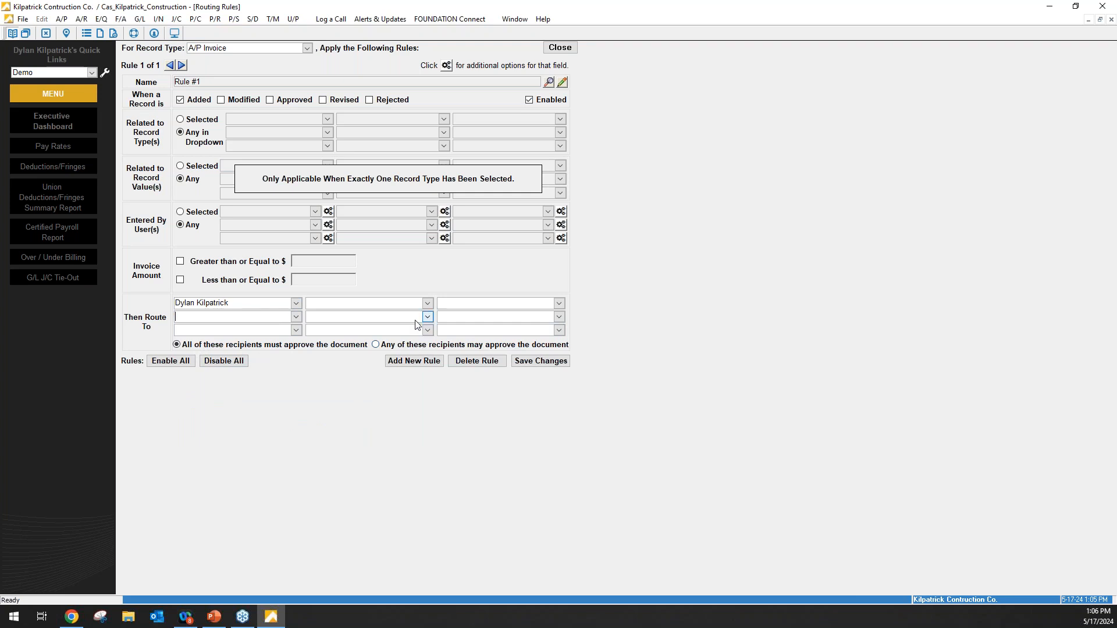
- Restrict Rule #1 to the Project Manager record type and select the manager matching the rule's recipient as its record value
click(197, 123)
click(327, 118)
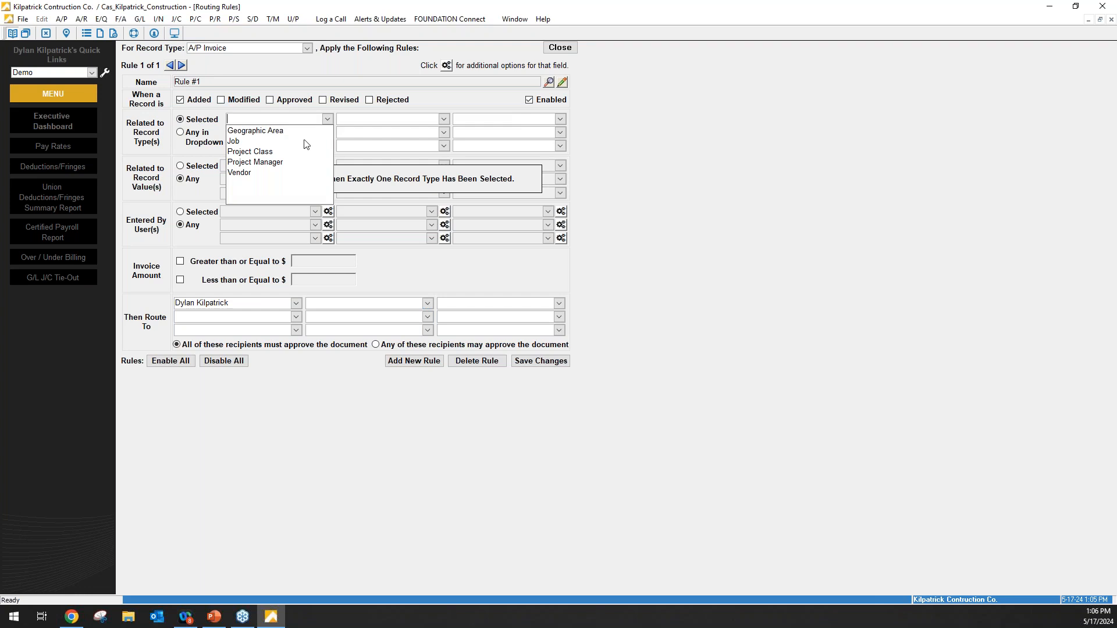
click(256, 162)
click(202, 167)
click(327, 166)
double_click(307, 196)
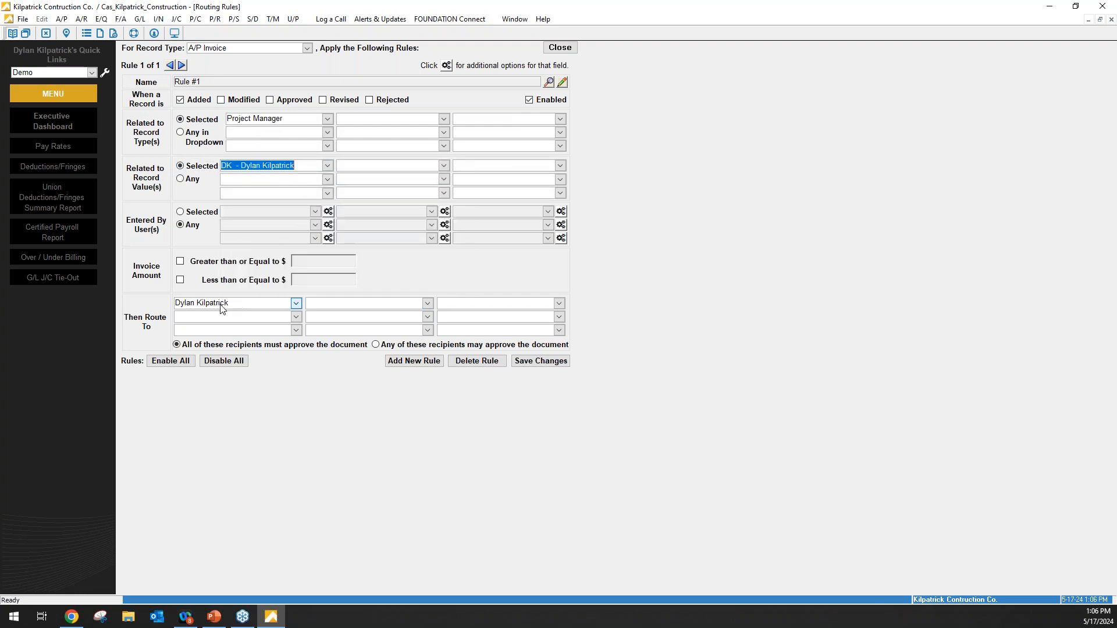
- Review the selectable related record types for Rule #1, and close the routing rules without saving the changes
click(328, 119)
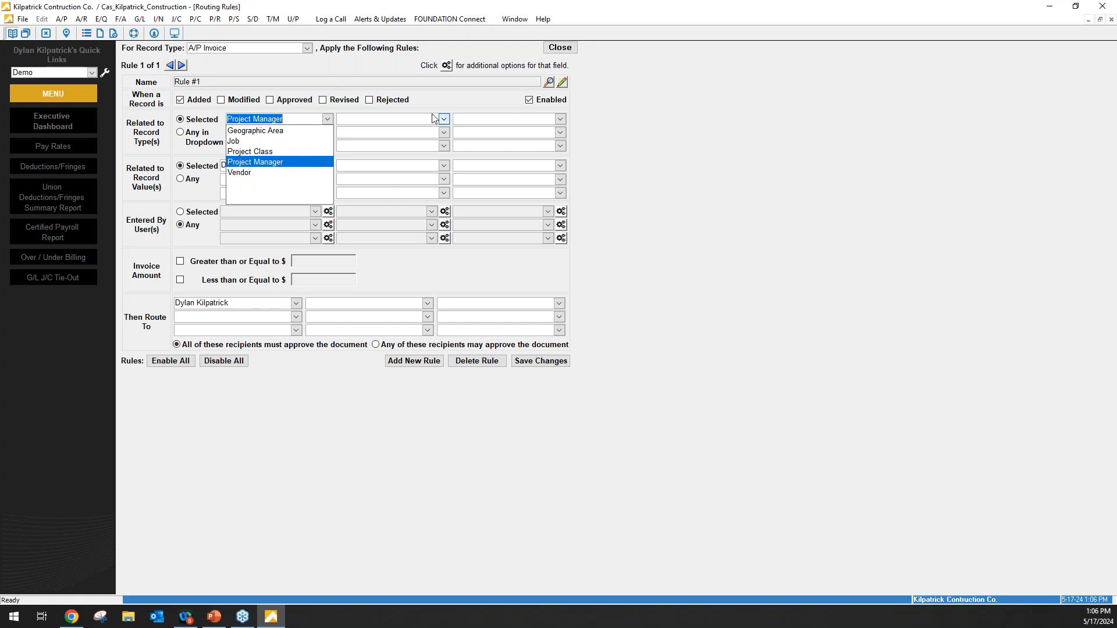
click(559, 49)
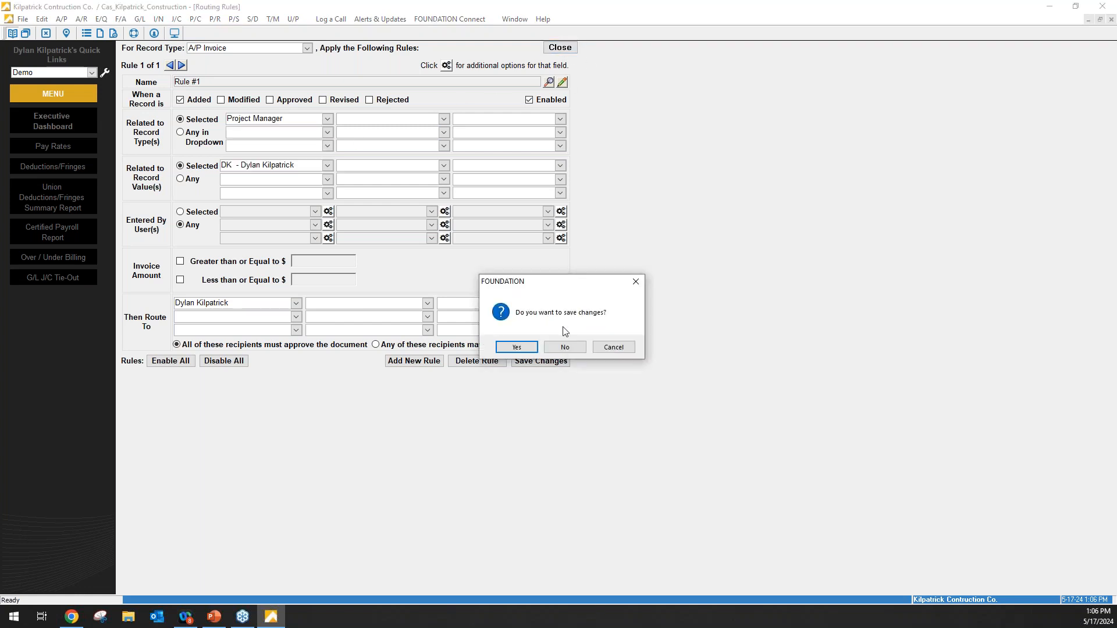
click(567, 347)
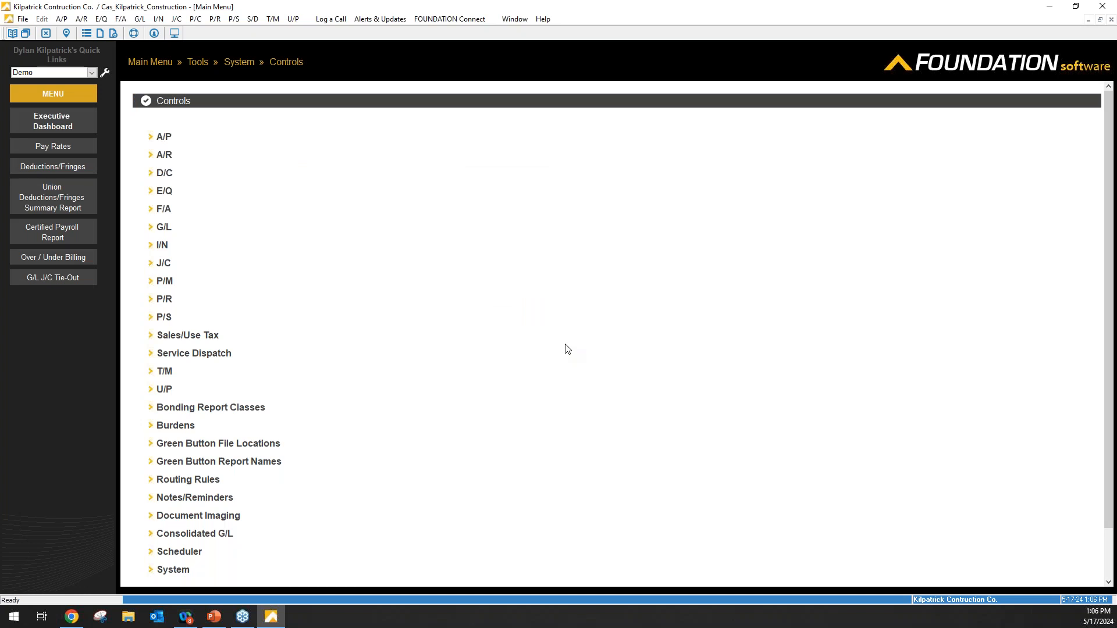
- Start a new inventory receipt in the Inventory module for the vendor Mars Electic Co
click(150, 62)
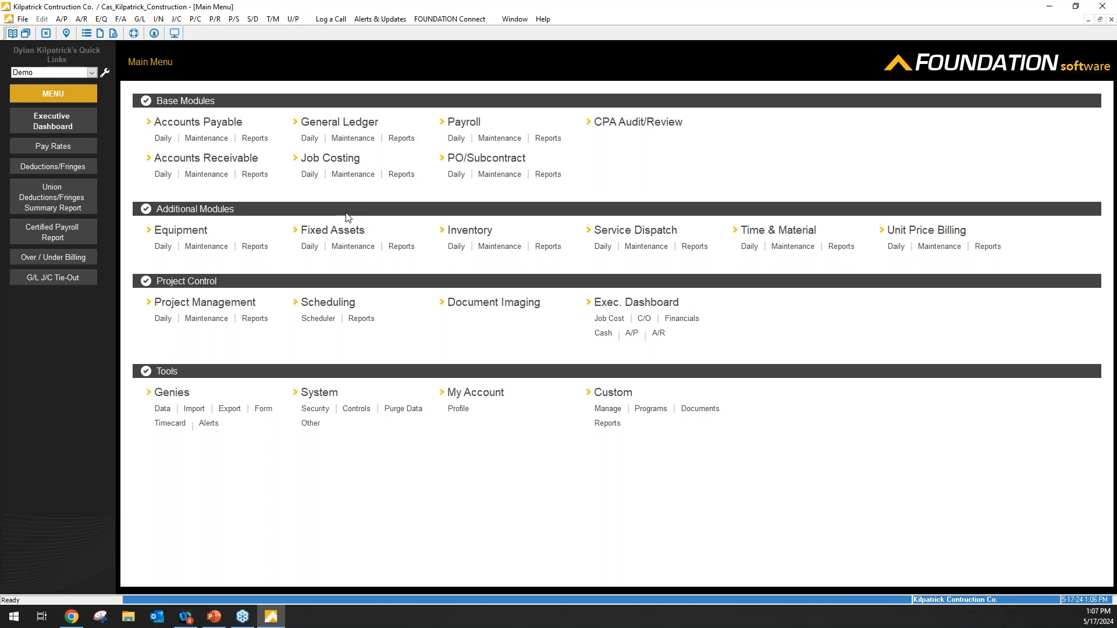
click(455, 247)
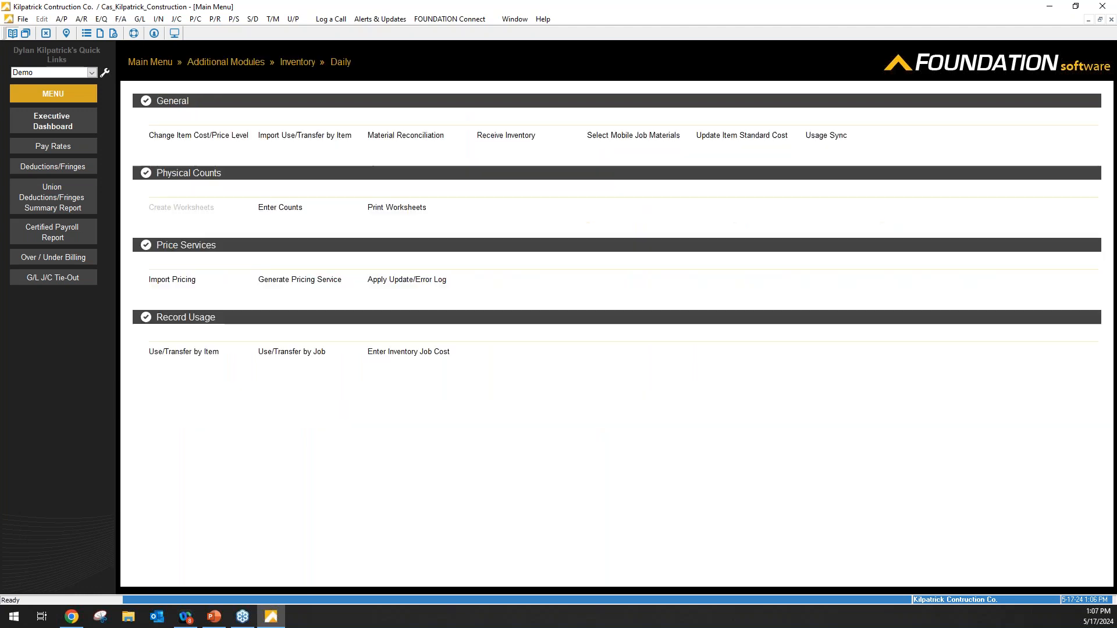
click(512, 137)
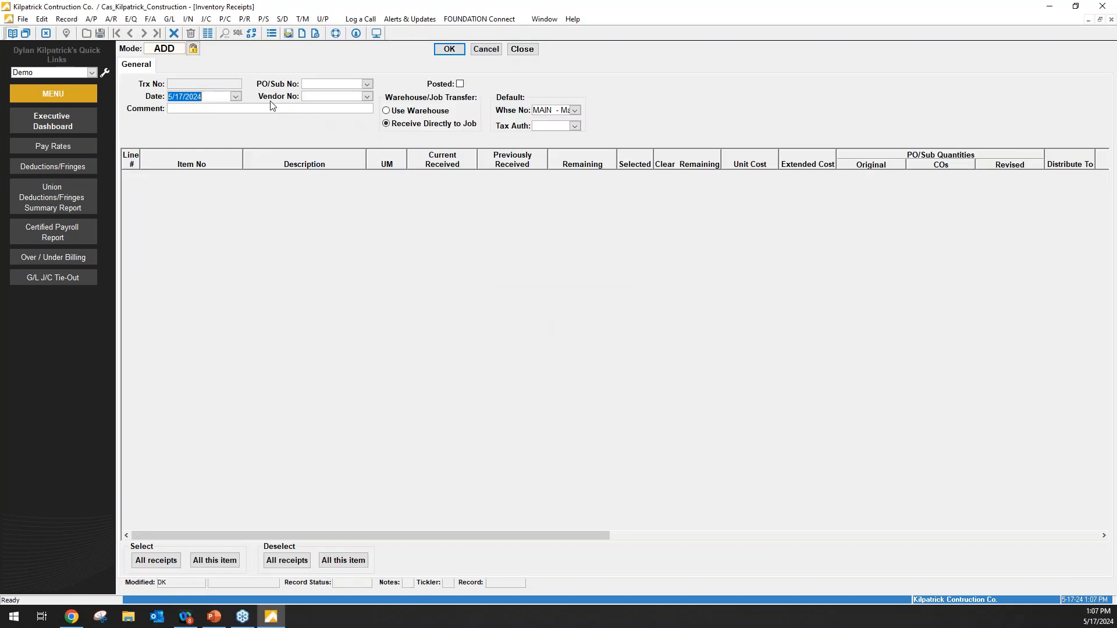
click(367, 96)
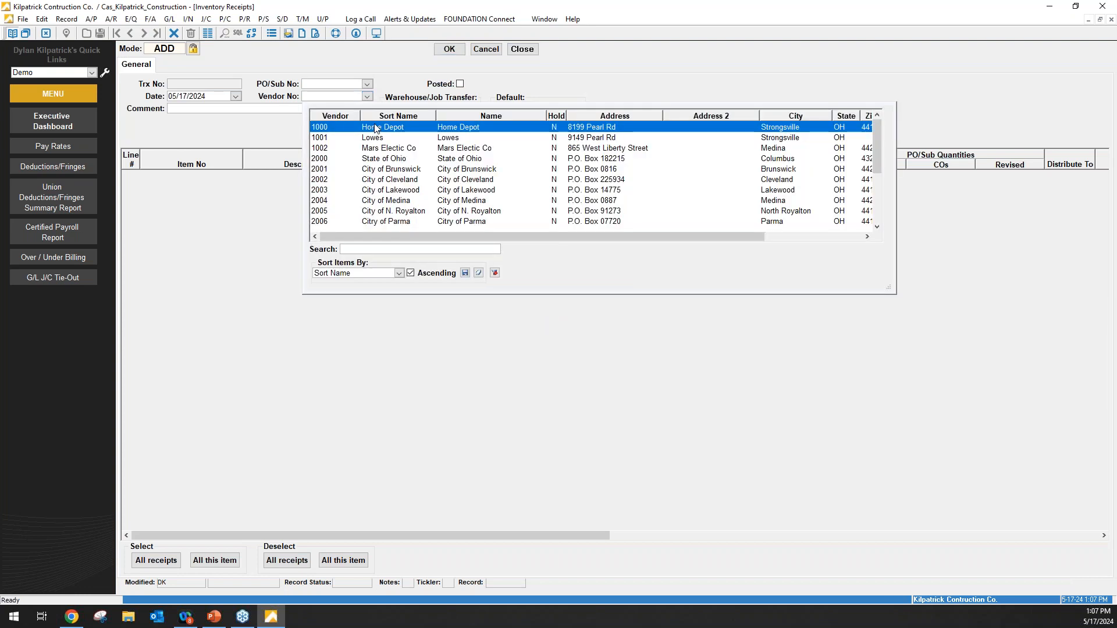
click(382, 148)
- Add a receipt line for item 100 (Tape) with a current received quantity of 100
right_click(278, 198)
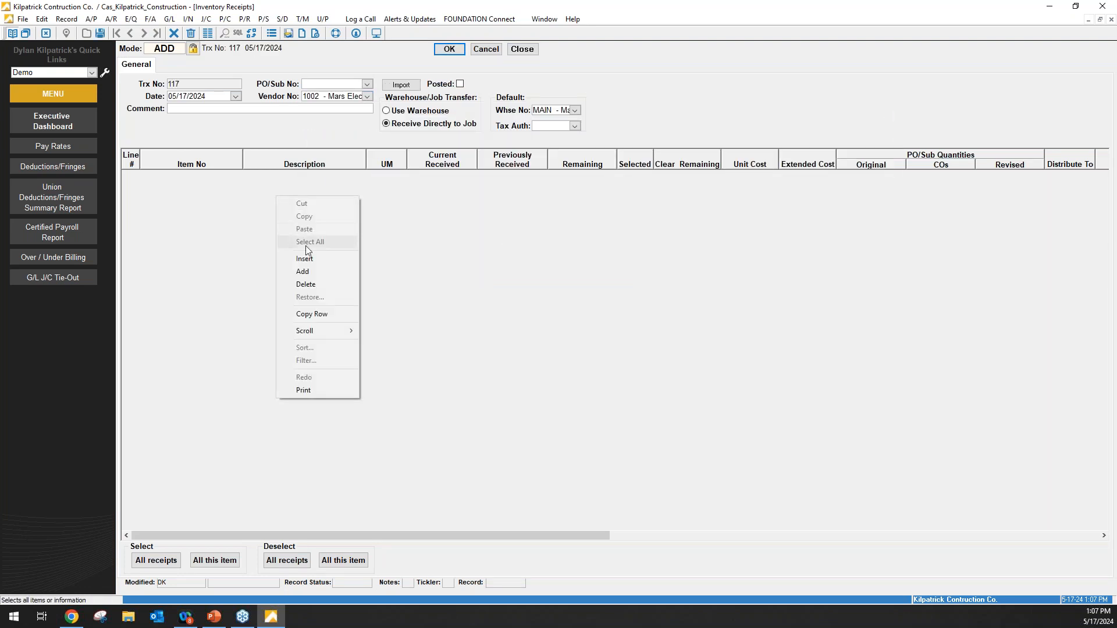
click(308, 271)
click(224, 177)
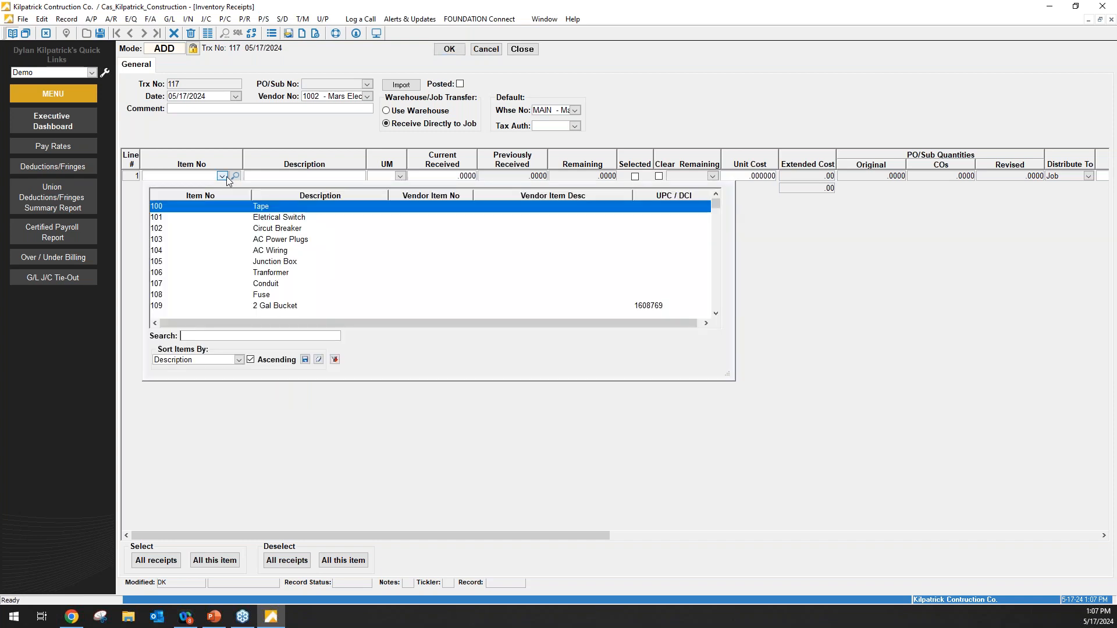
click(297, 207)
click(459, 176)
text(100)
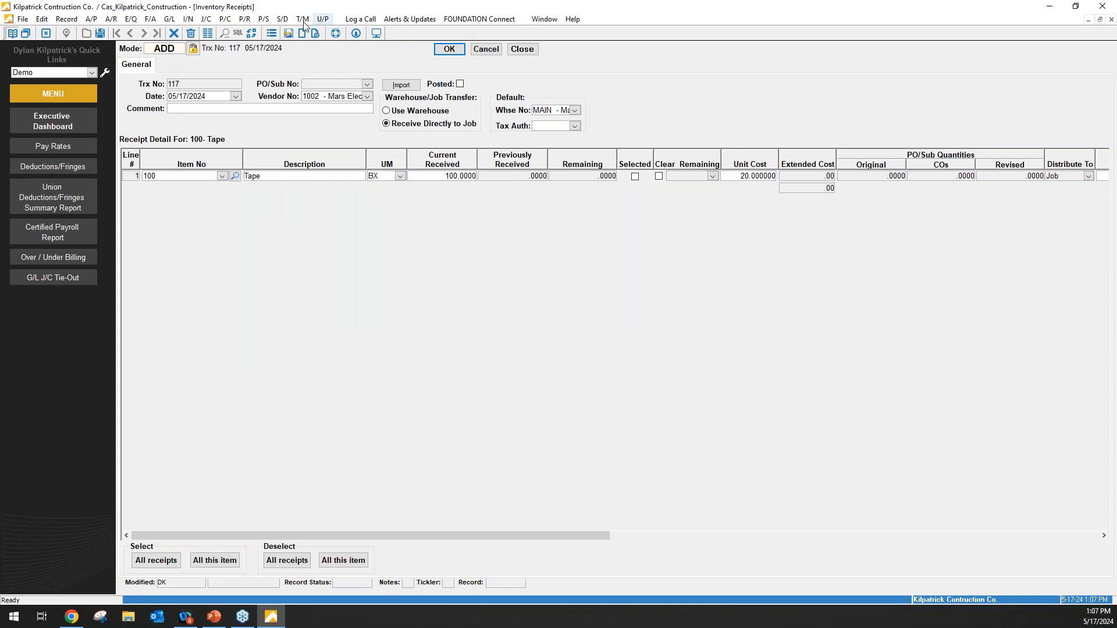
- Attach the bill-of-lading JPG from the Documents folder to the inventory receipt, and close the receipt without saving it
click(314, 34)
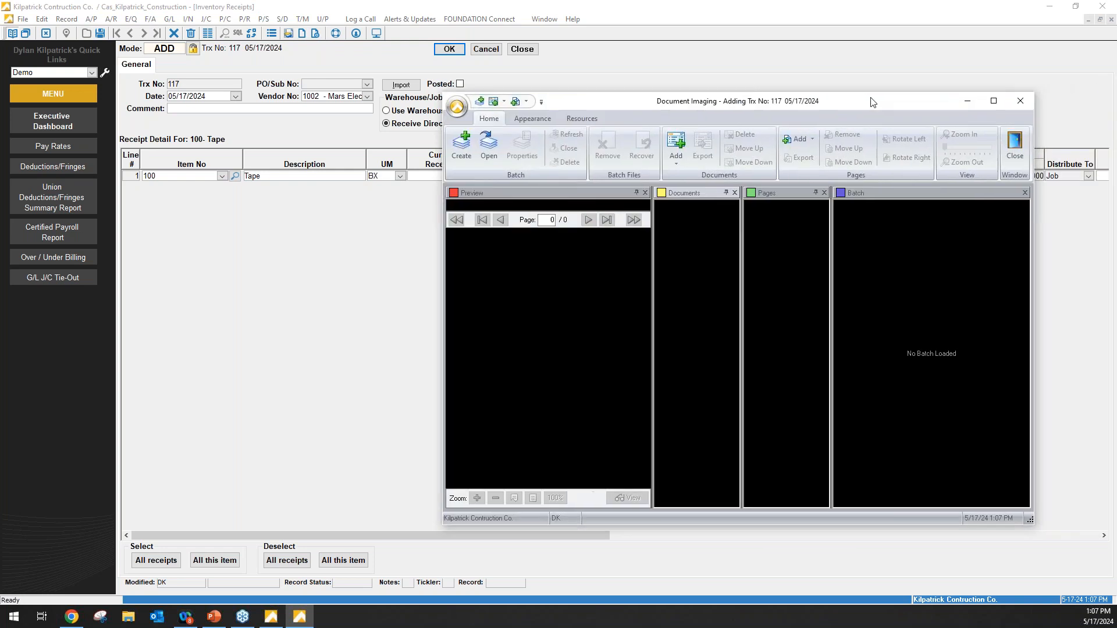
click(674, 143)
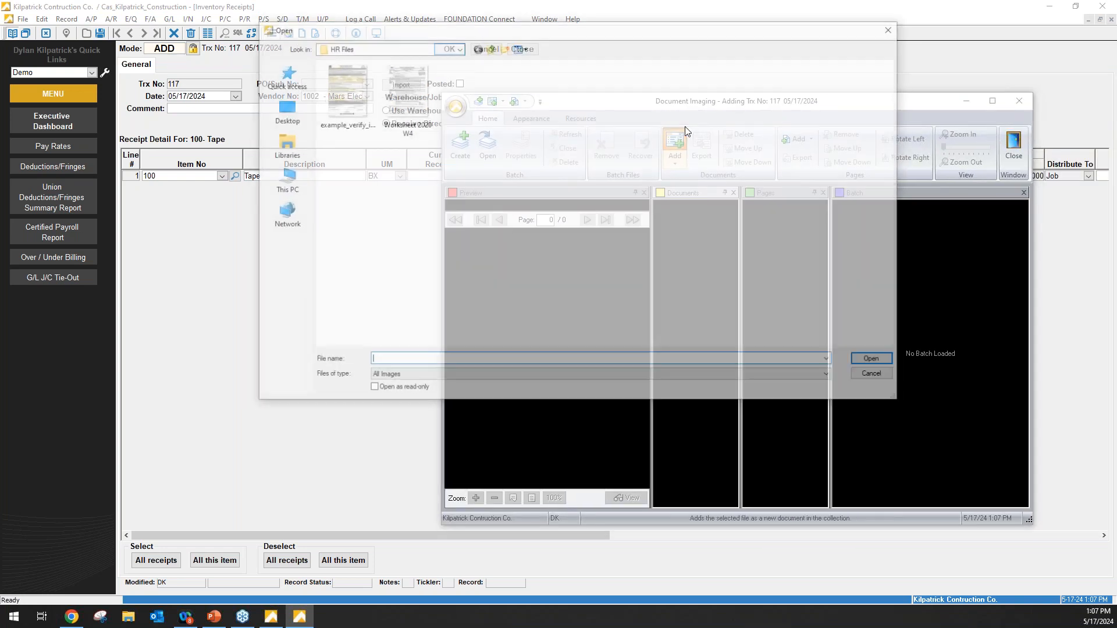
click(459, 51)
click(459, 51)
click(459, 51)
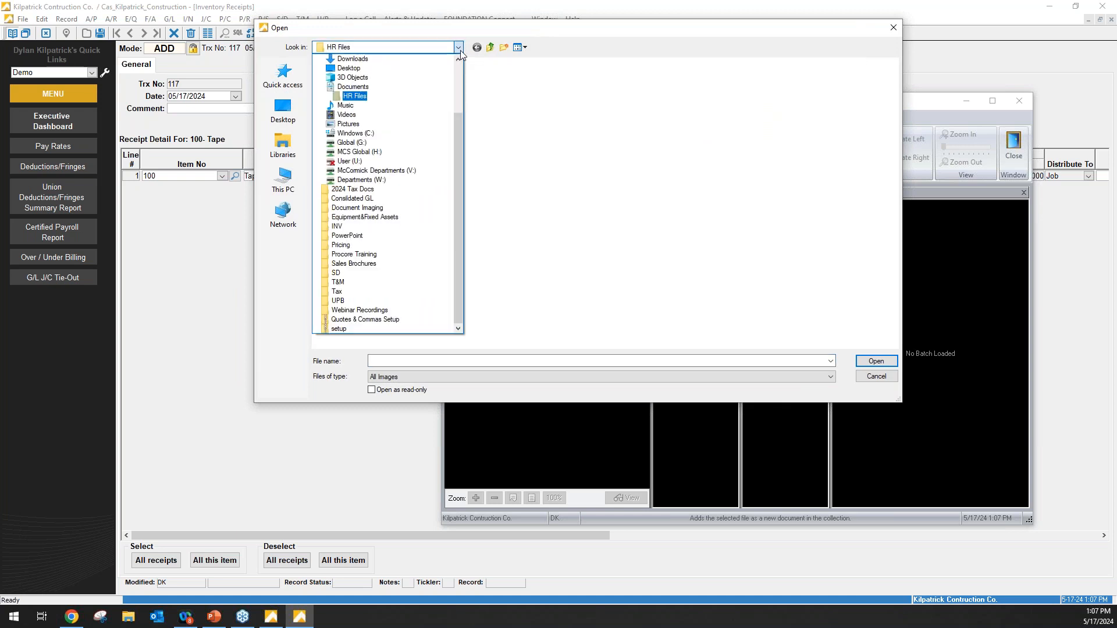
click(352, 87)
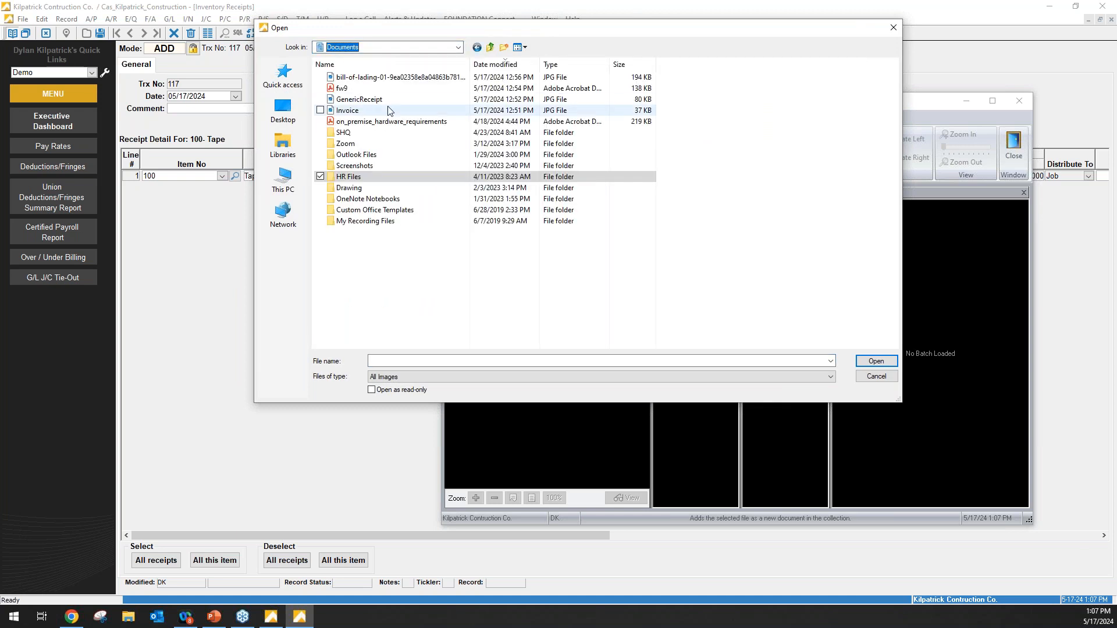
double_click(393, 79)
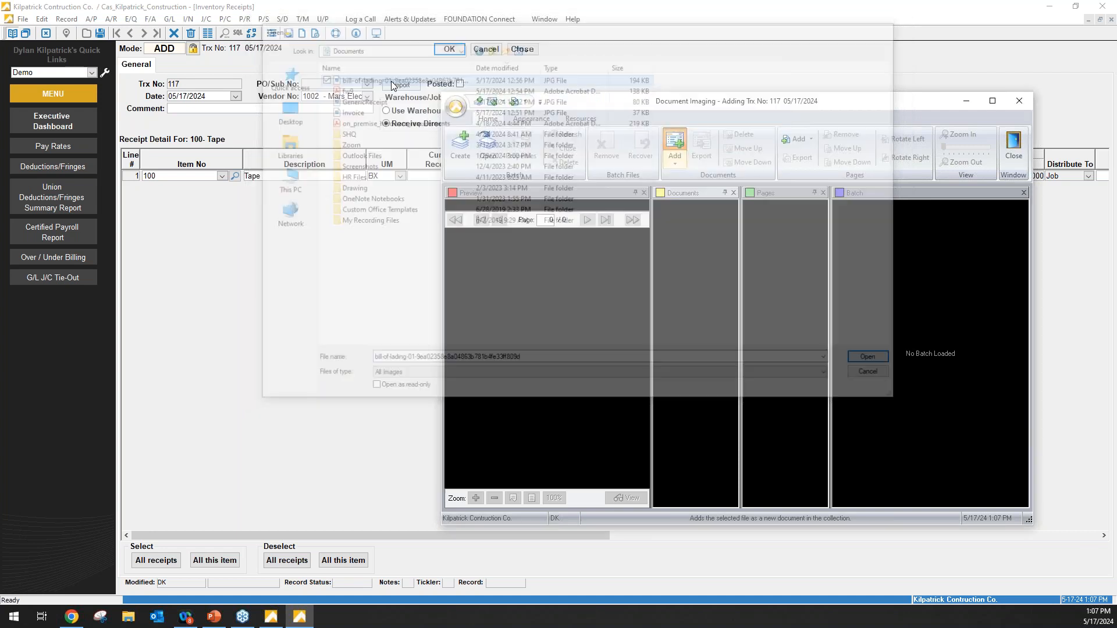
click(1019, 151)
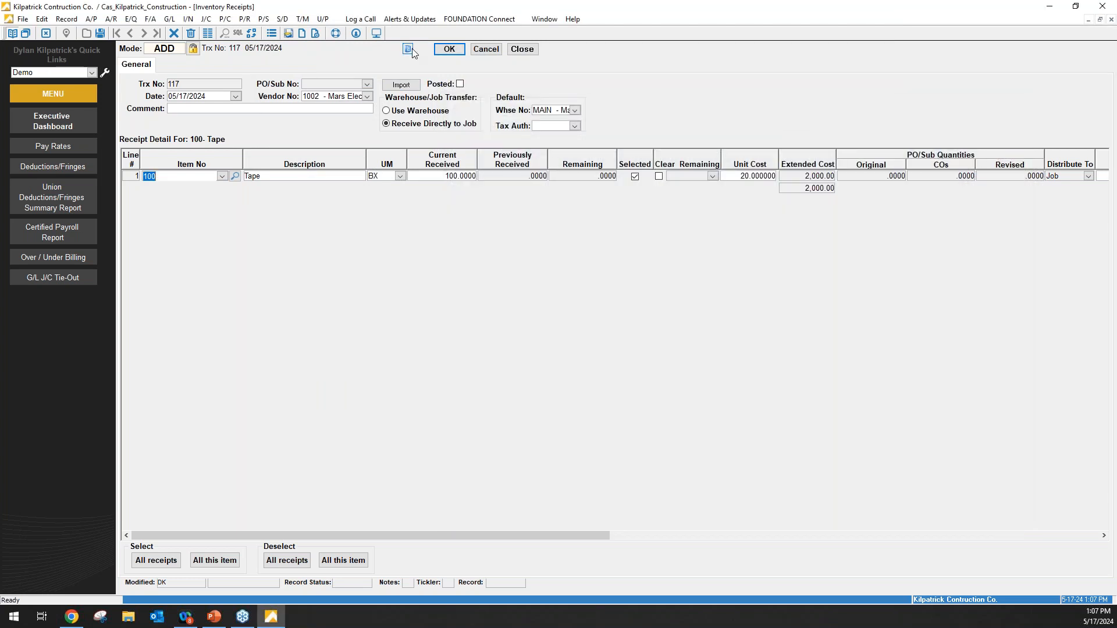
click(491, 52)
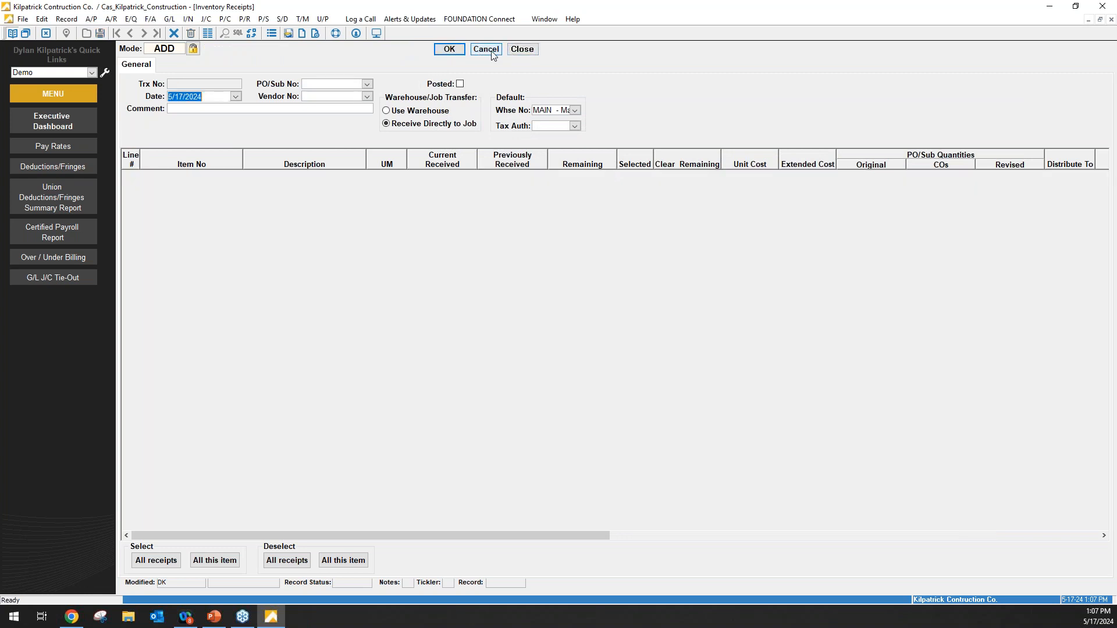
click(516, 48)
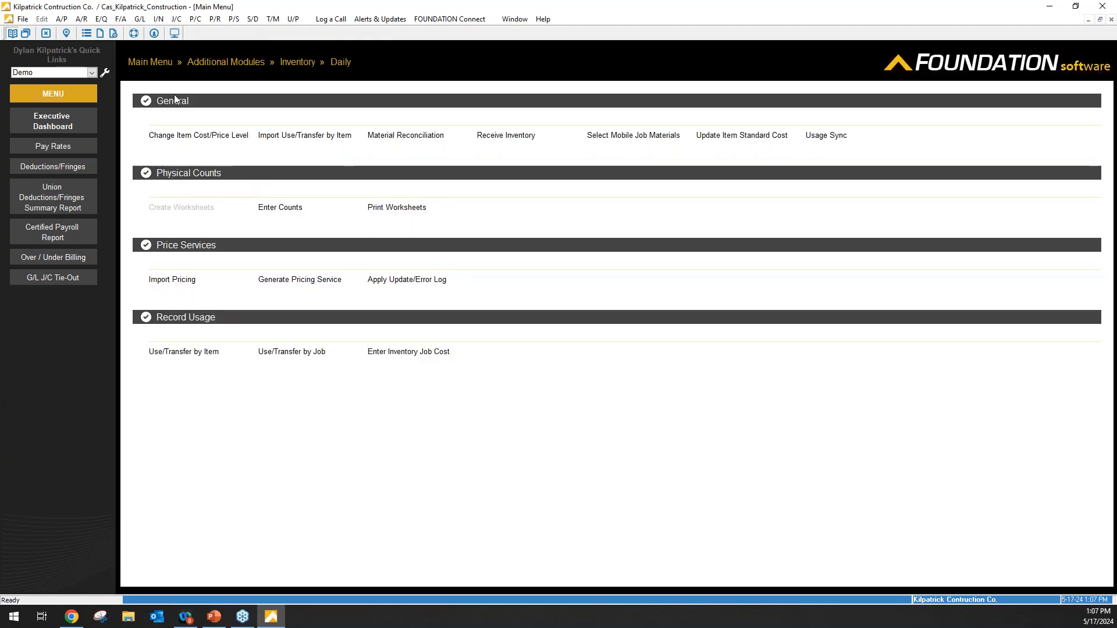
- Start a new invoice entry from the daily functions of the Accounts Payable module
click(151, 62)
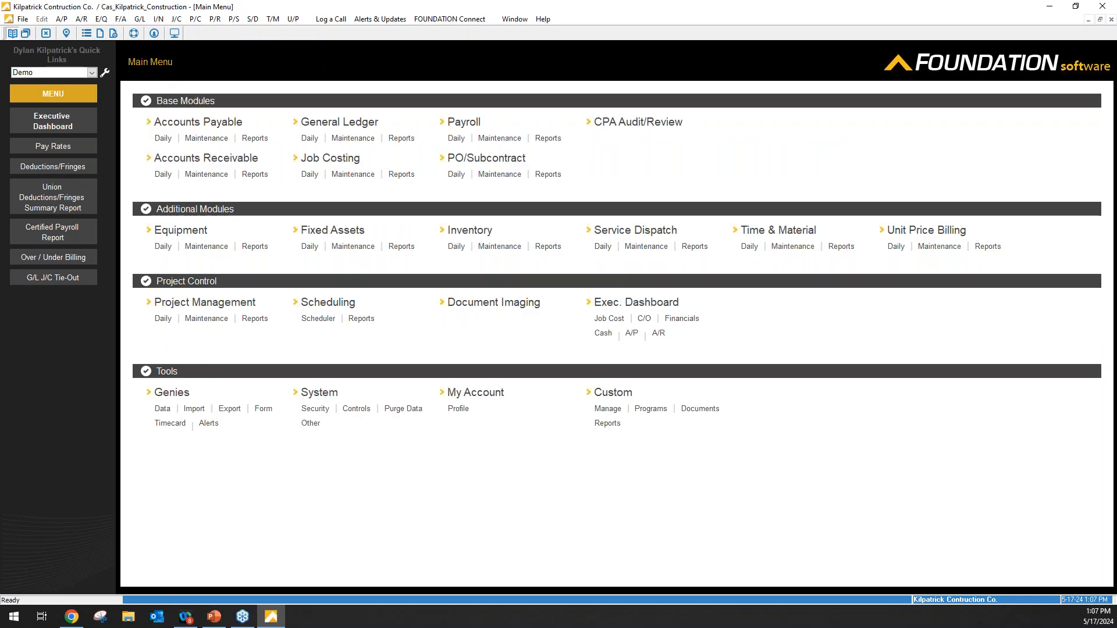
click(162, 175)
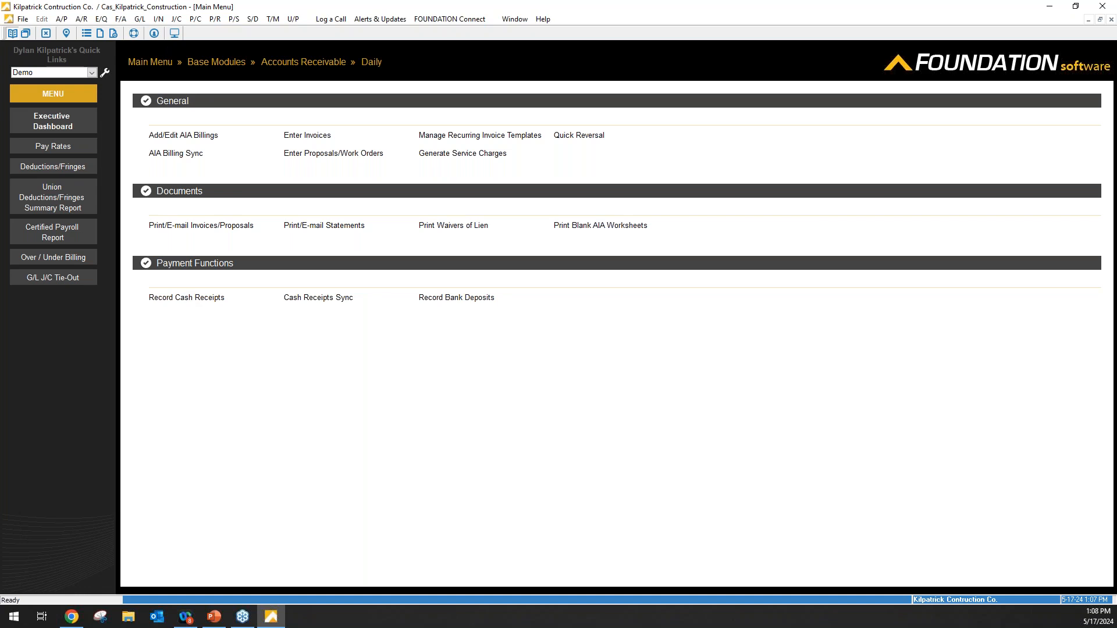
click(163, 62)
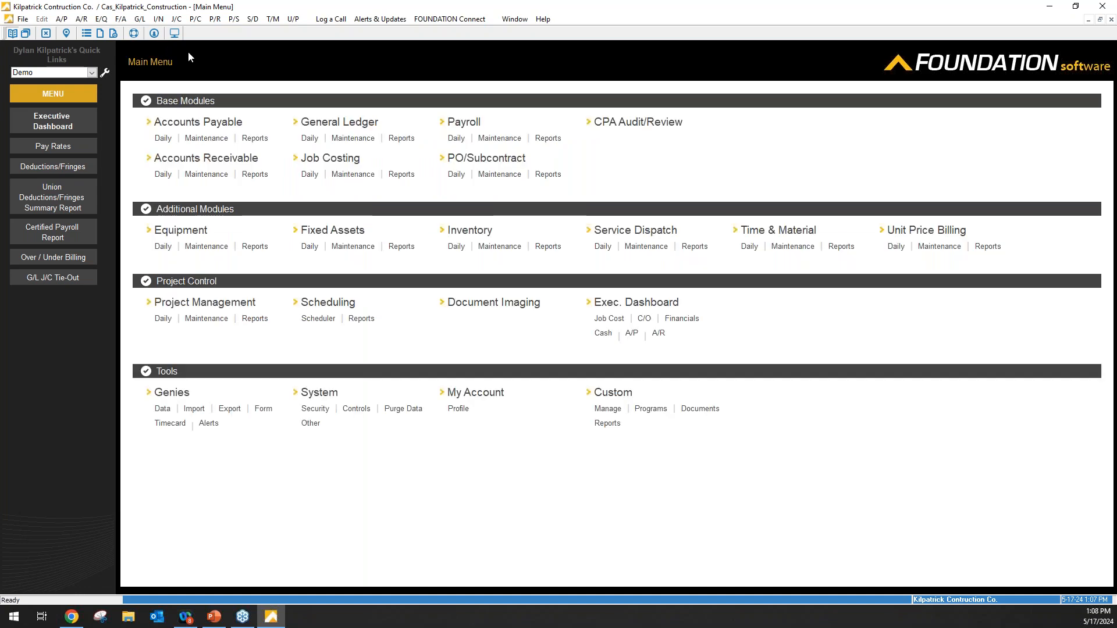
click(163, 139)
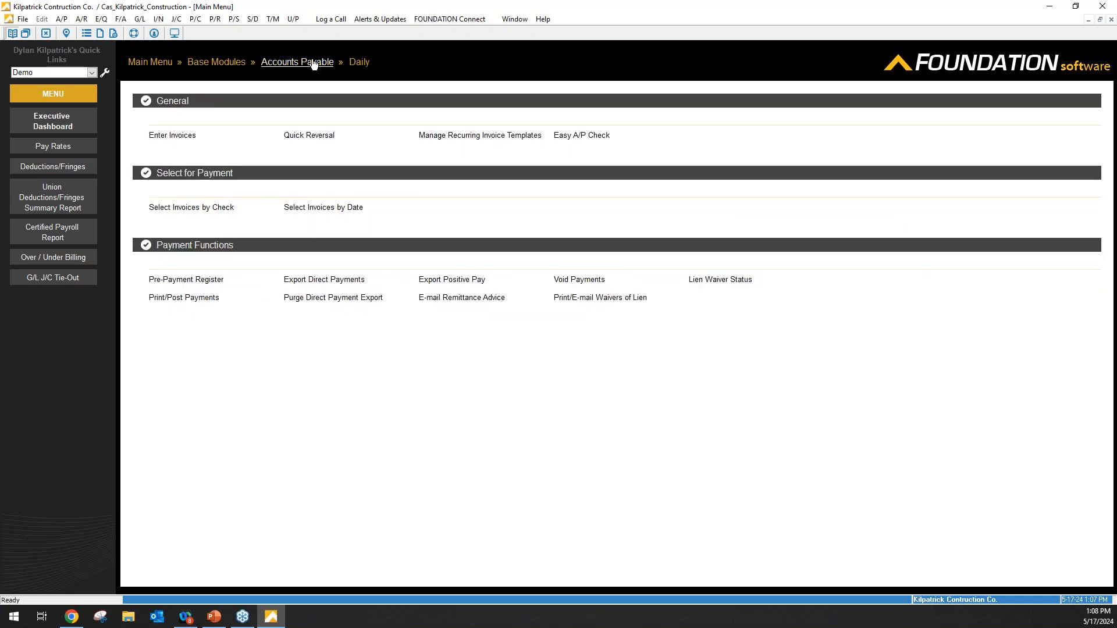
click(173, 135)
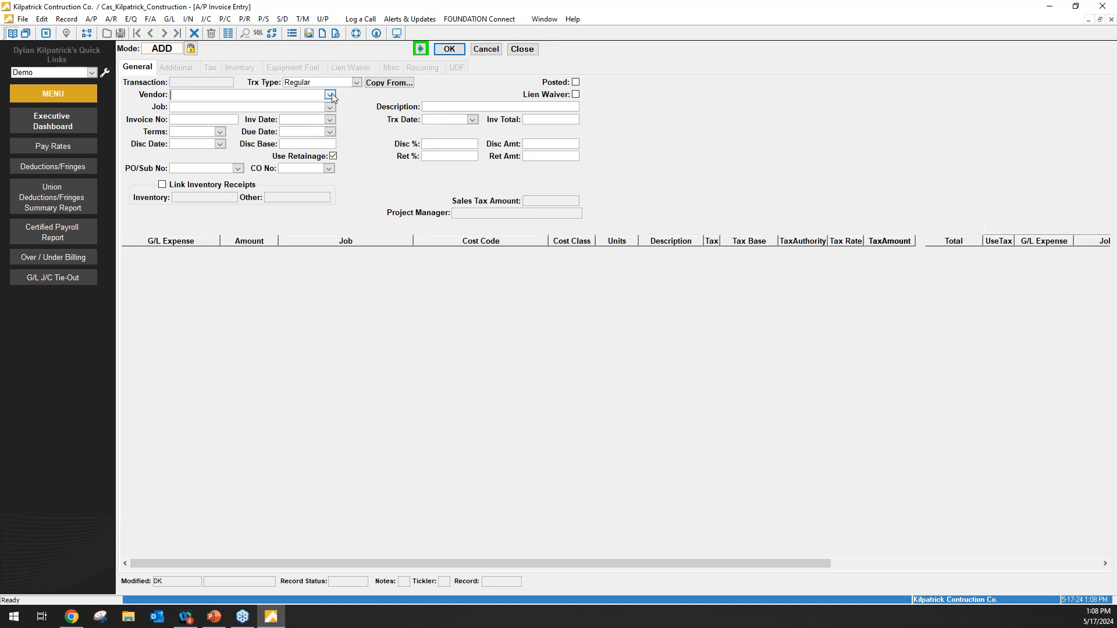
- Assign the invoice to vendor 1000 - Home Depot and job 100 - Foundation TakeOffHQ
click(330, 95)
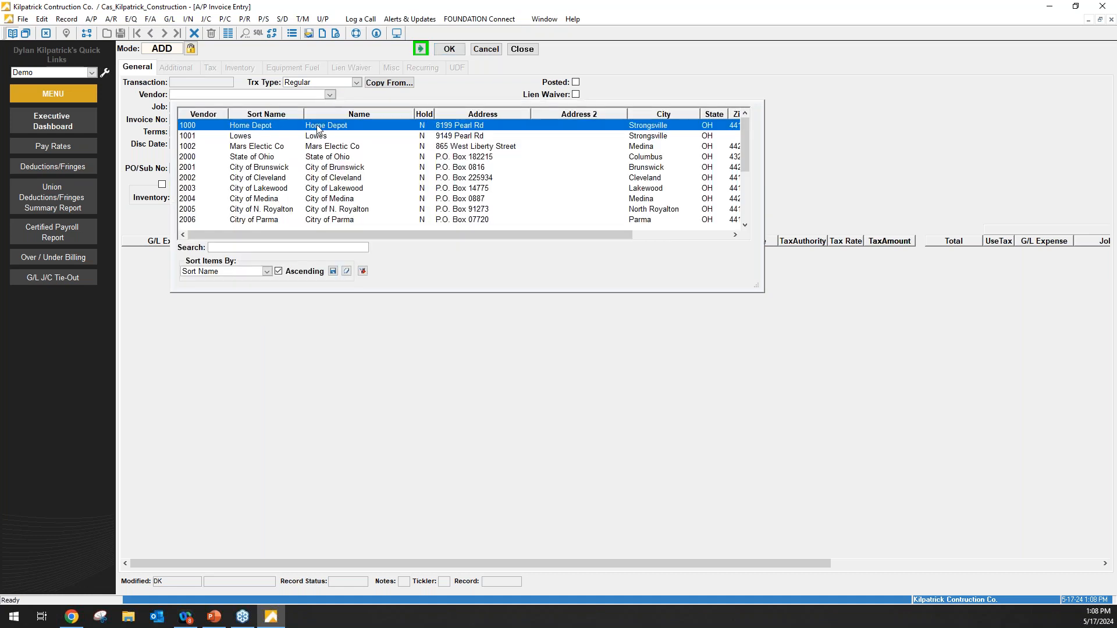
click(318, 128)
click(330, 107)
click(304, 142)
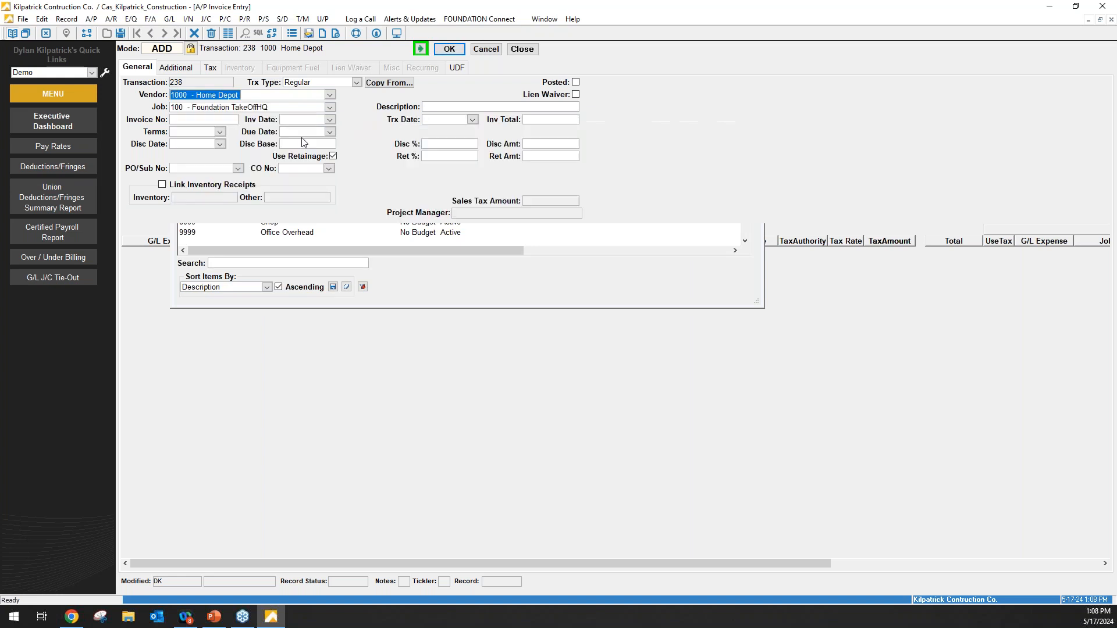
- Enter invoice number 6442341, invoice date 05/17/24 and an invoice total of 517
click(208, 123)
text(6442341)
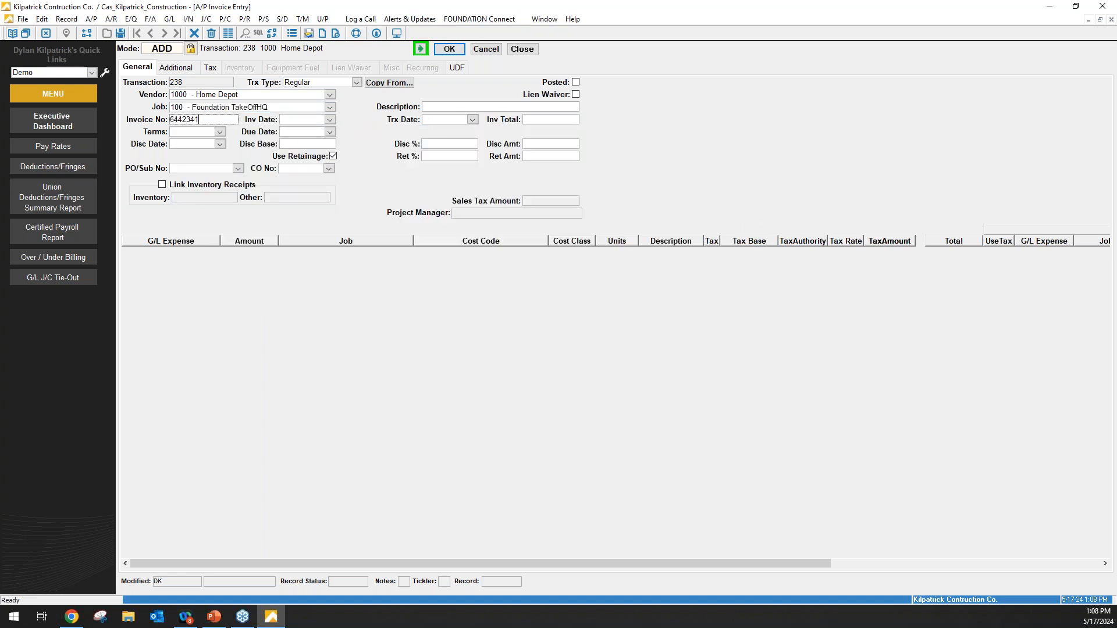
click(330, 120)
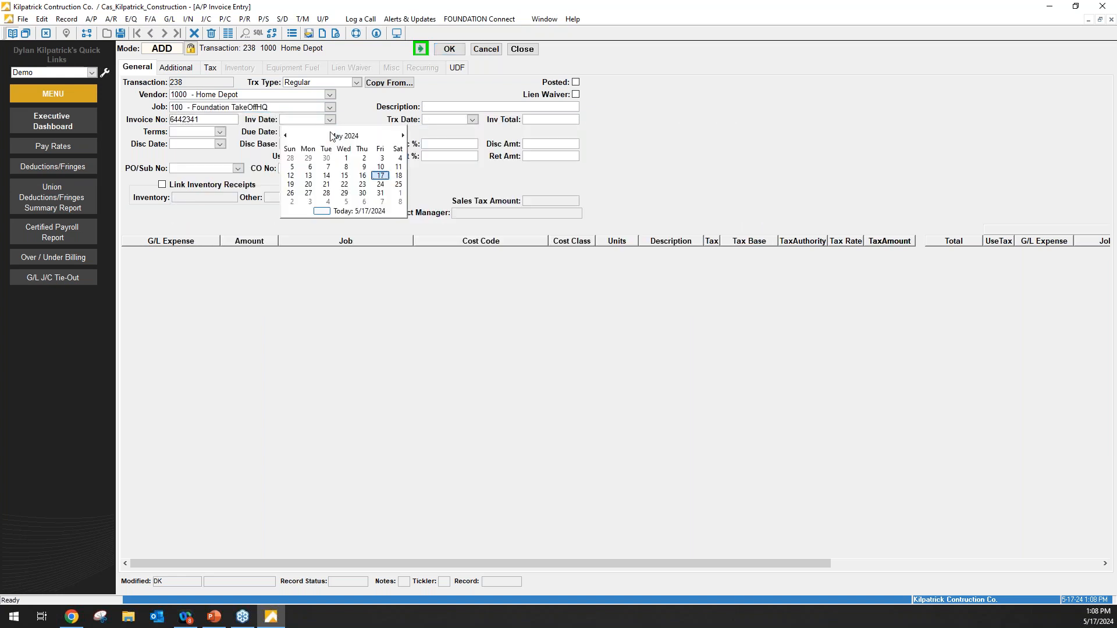
click(377, 174)
click(570, 121)
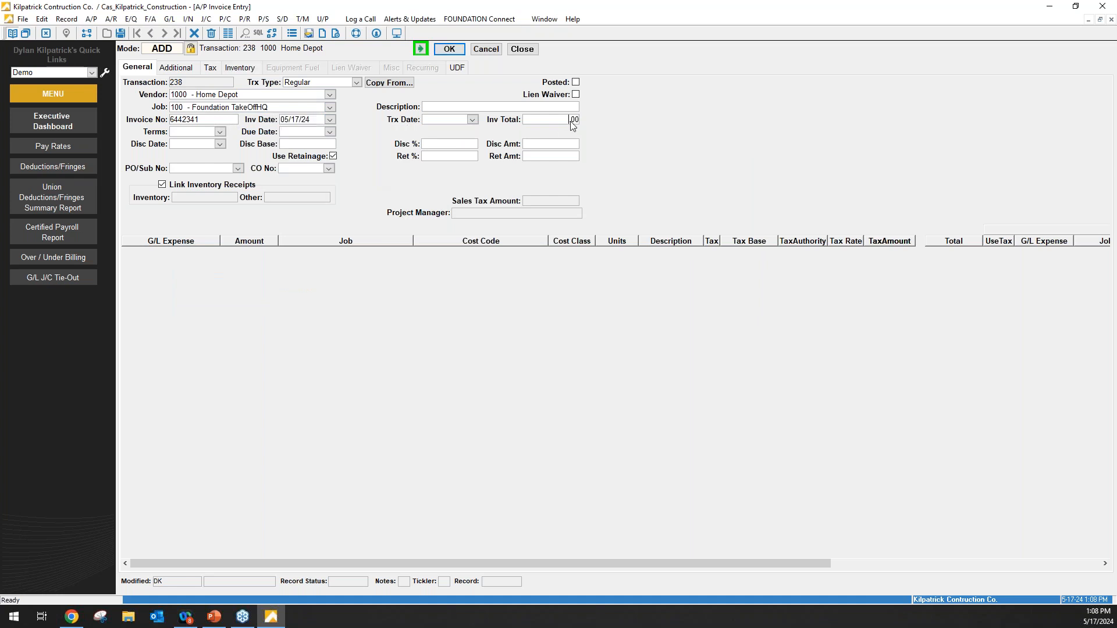
text(517)
- Add an invoice detail line charged to G/L expense 5300 - Direct Materials Expense
right_click(308, 269)
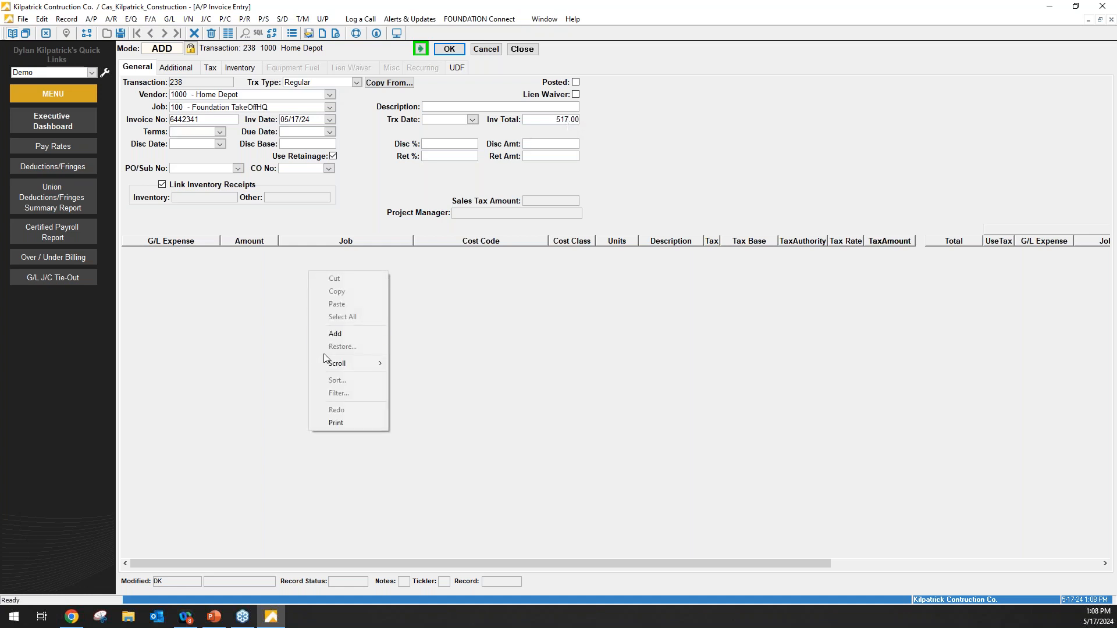
click(335, 329)
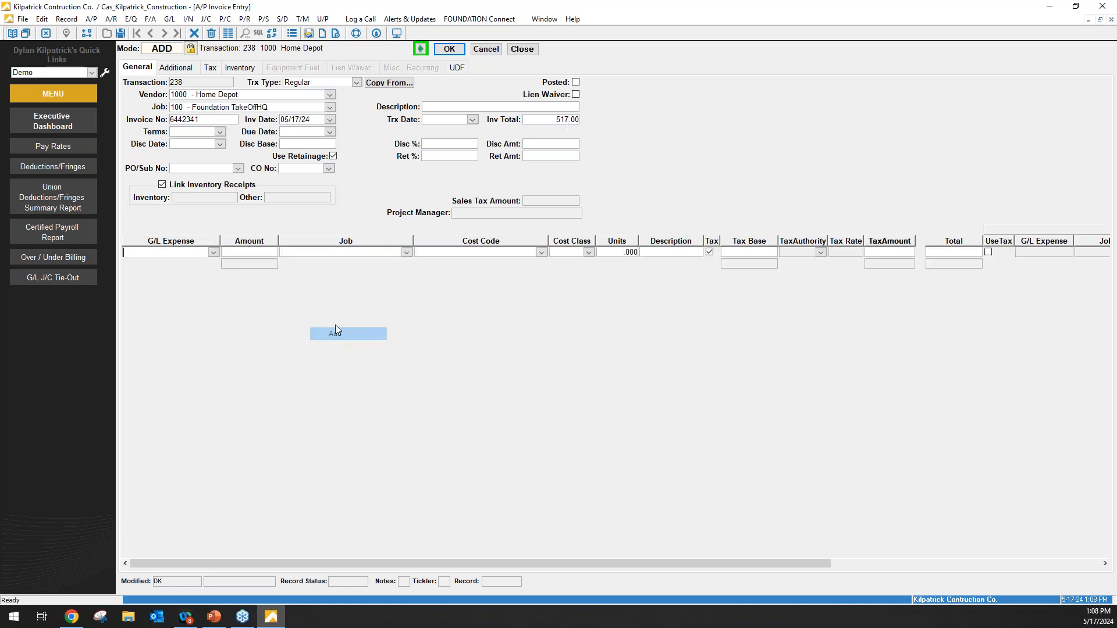
click(214, 251)
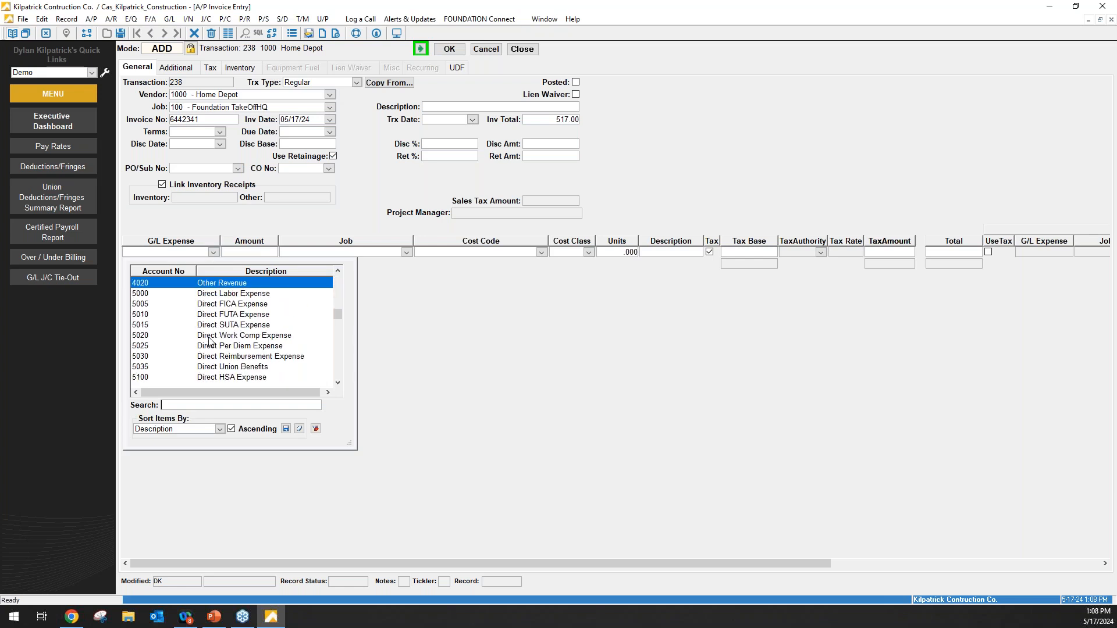
scroll(254, 339, down, 1)
scroll(244, 368, down, 1)
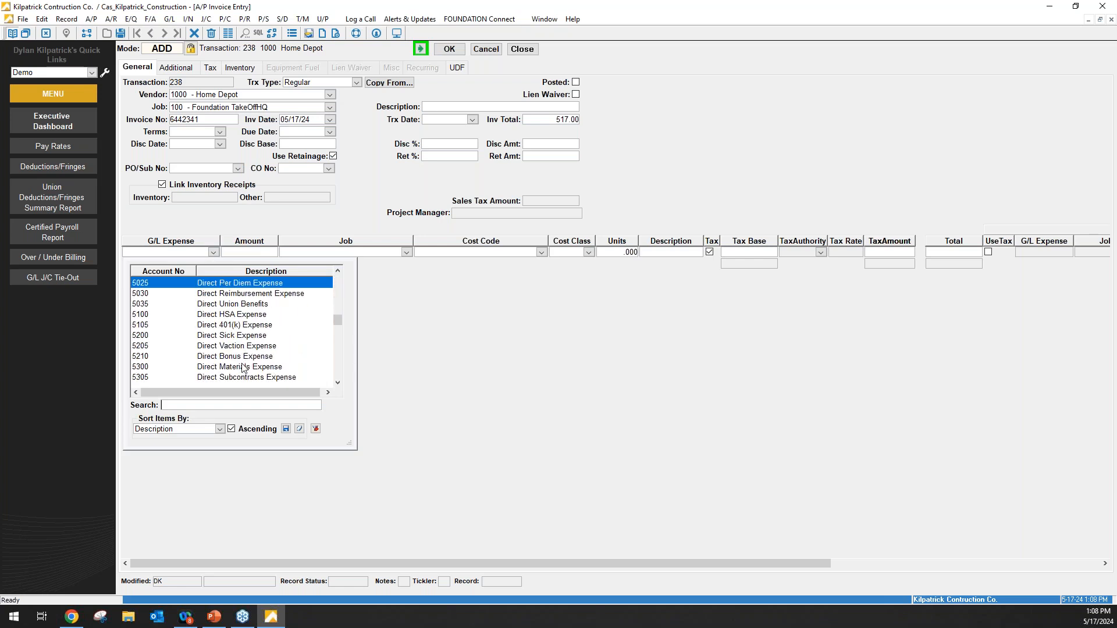
click(243, 367)
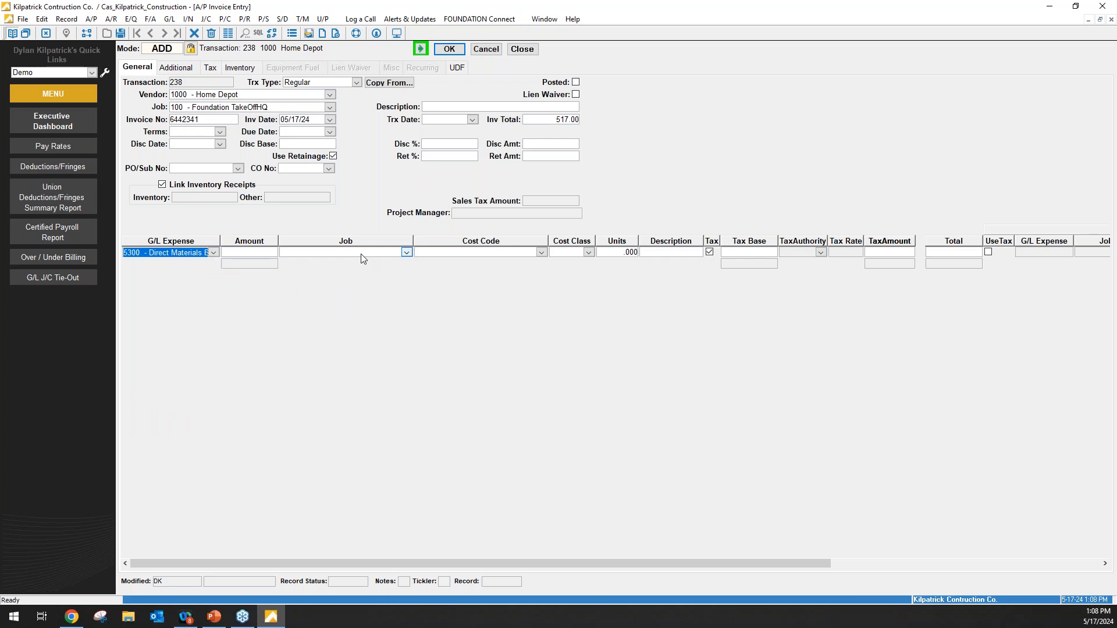
- Assign the detail line to job 100 - Foundation TakeOffHQ, cost code 1 - General Costs and cost class 2 Materials
click(407, 253)
click(547, 276)
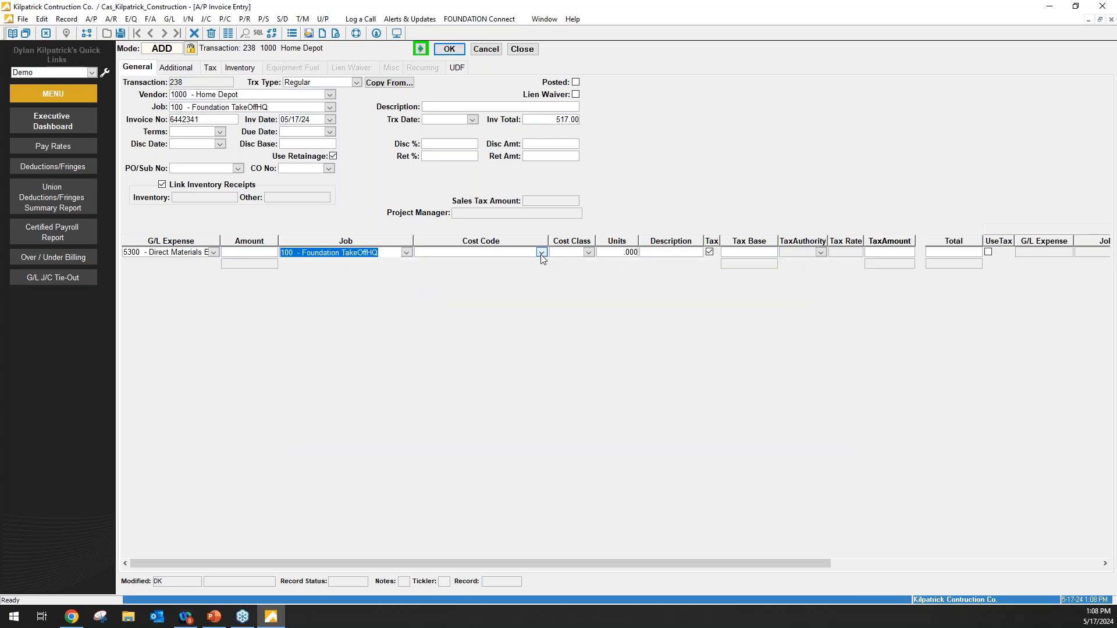
click(541, 252)
click(552, 276)
click(589, 252)
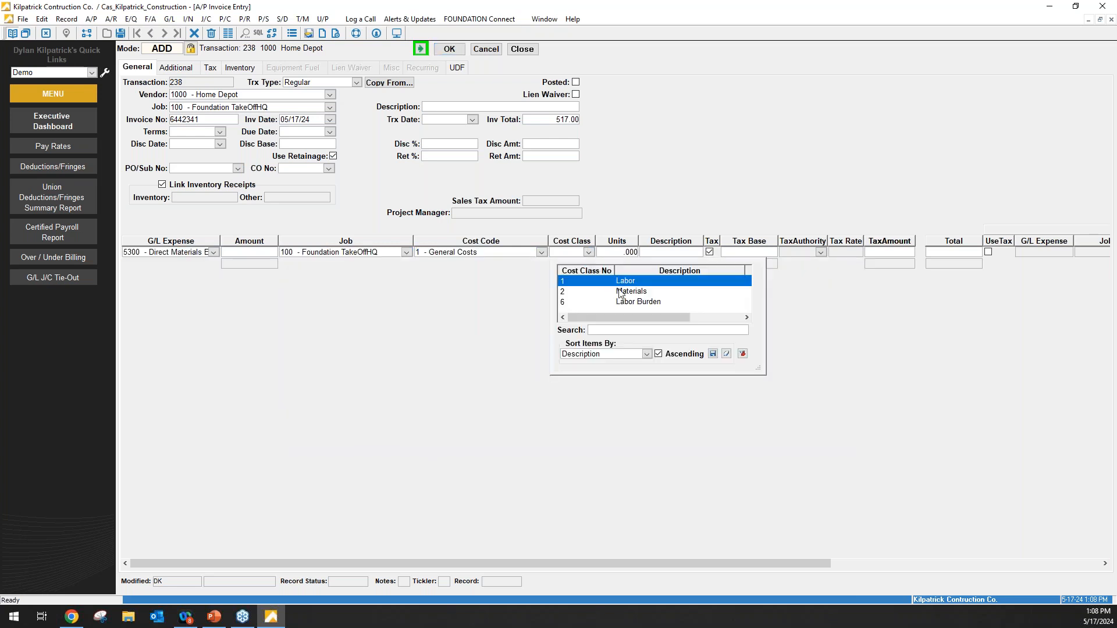
click(628, 294)
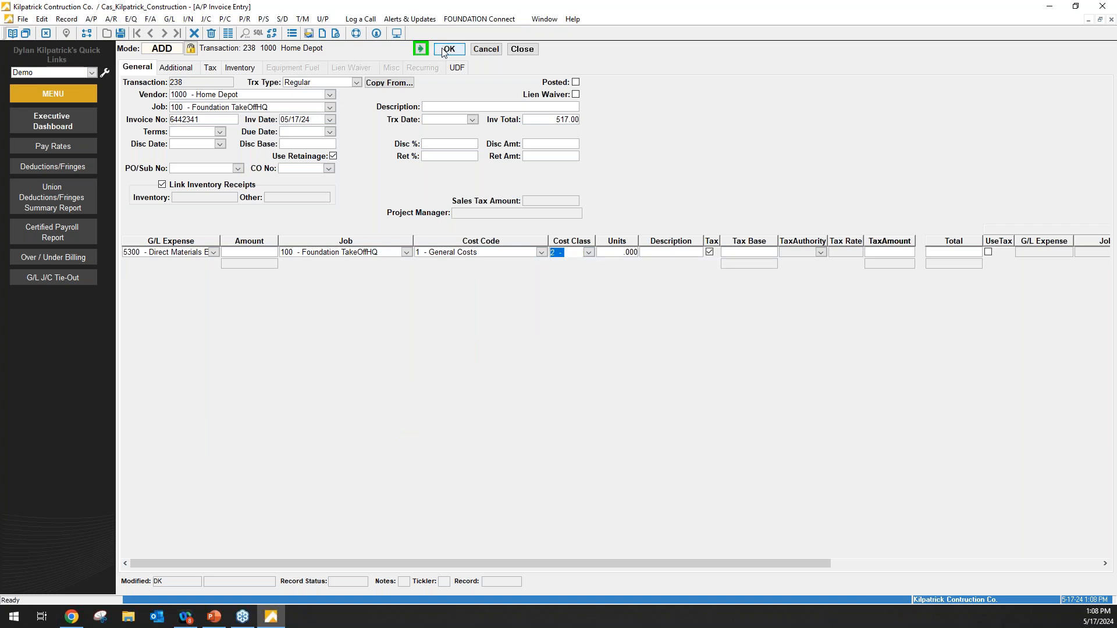
- Open Document Imaging for the invoice in a maximized window, and rearrange its layout by hiding the Pages pane and widening the Preview pane
click(312, 33)
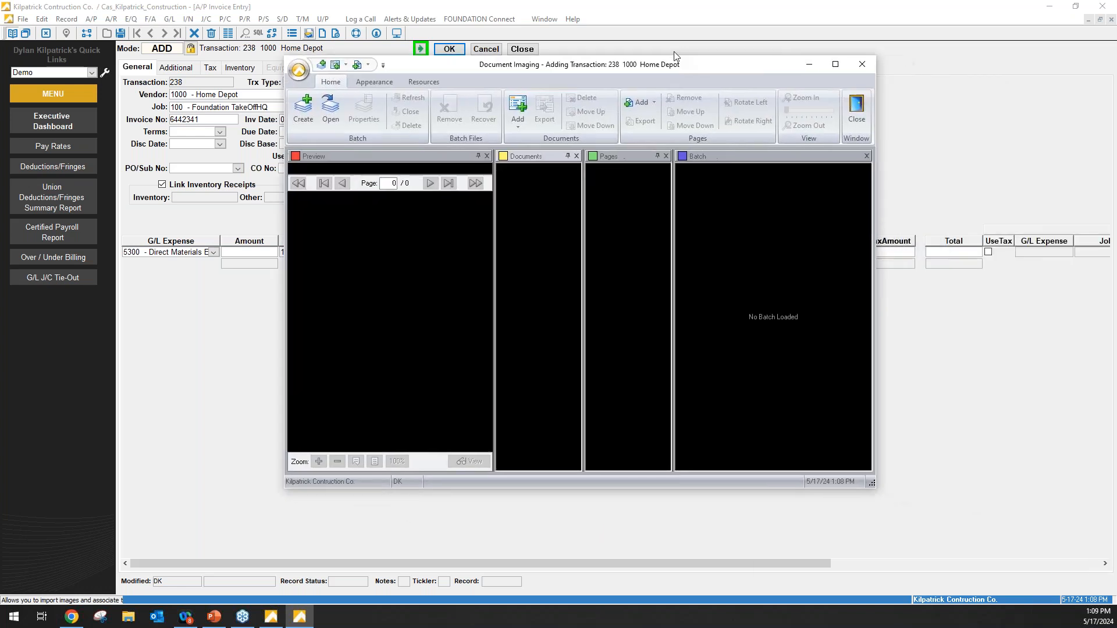
click(807, 51)
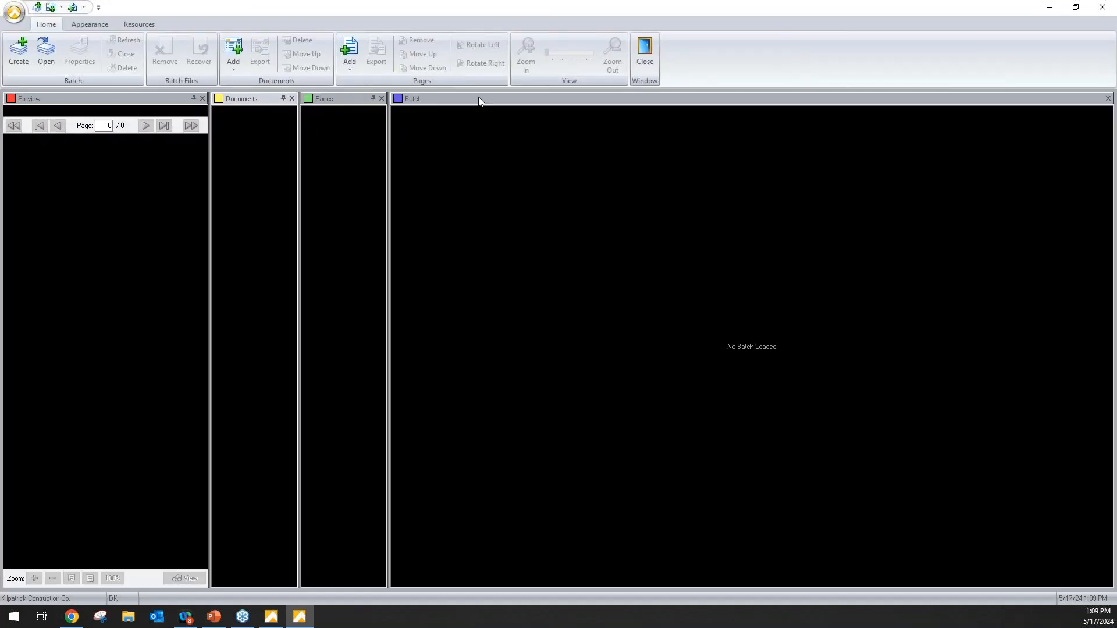
click(382, 98)
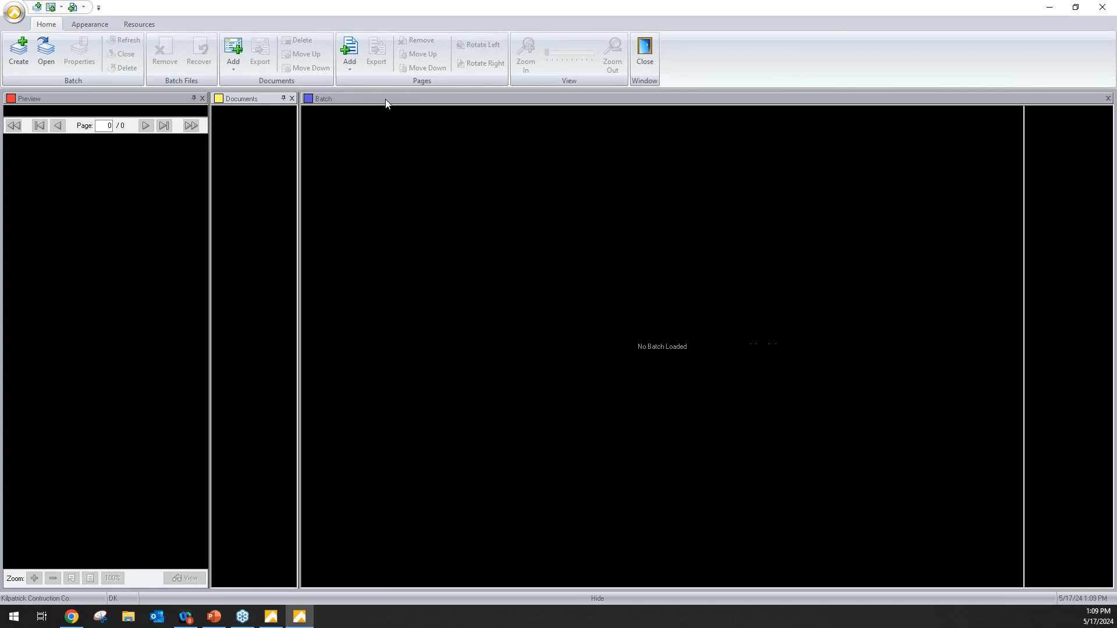
drag(299, 121, 600, 123)
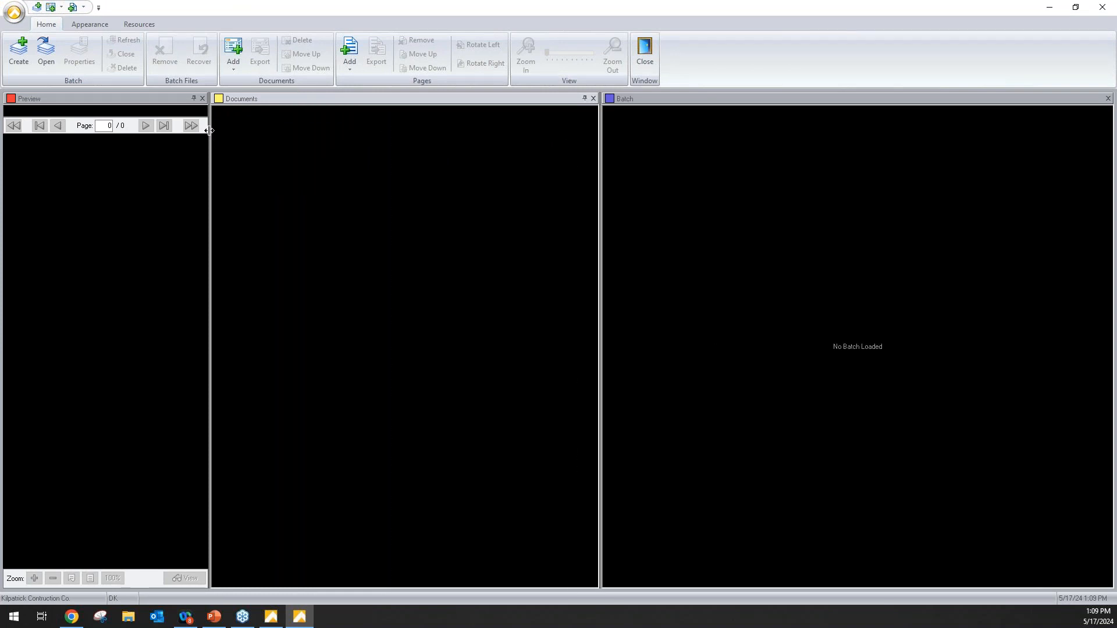
drag(209, 139, 463, 155)
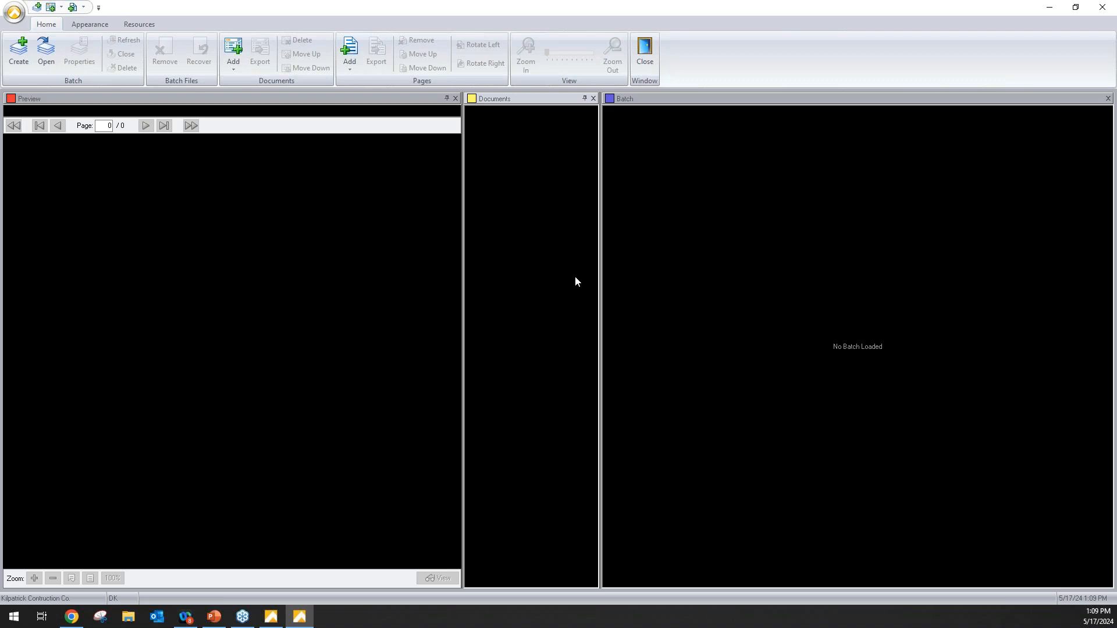
- Create a document batch from the New Add Mod folder and preview its module PDFs from Unit Price Billing back to Project Management
click(16, 56)
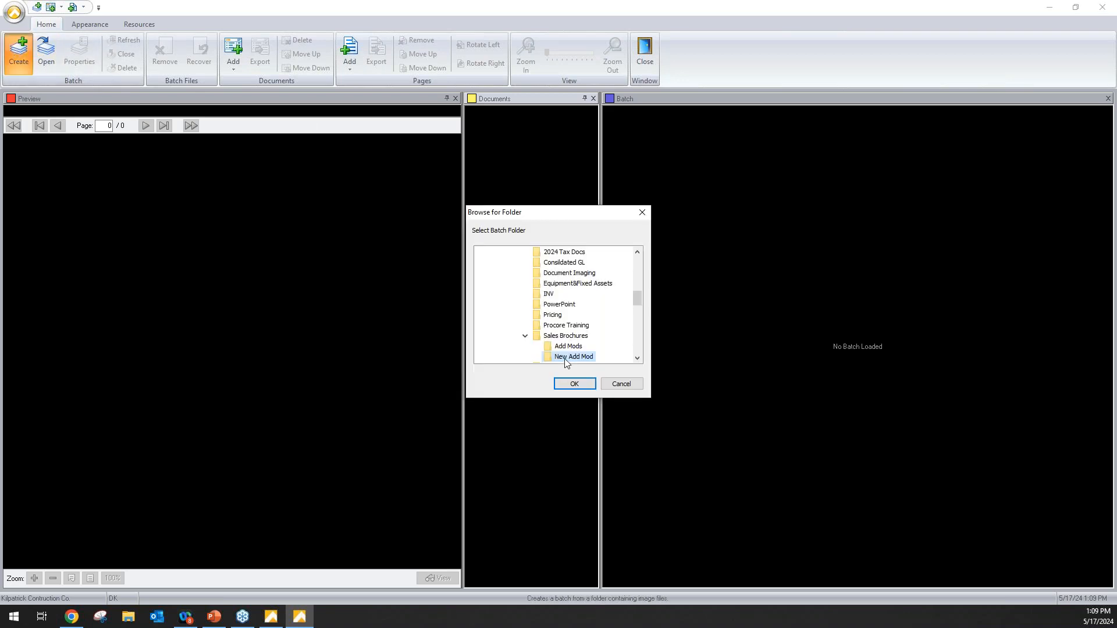
click(571, 382)
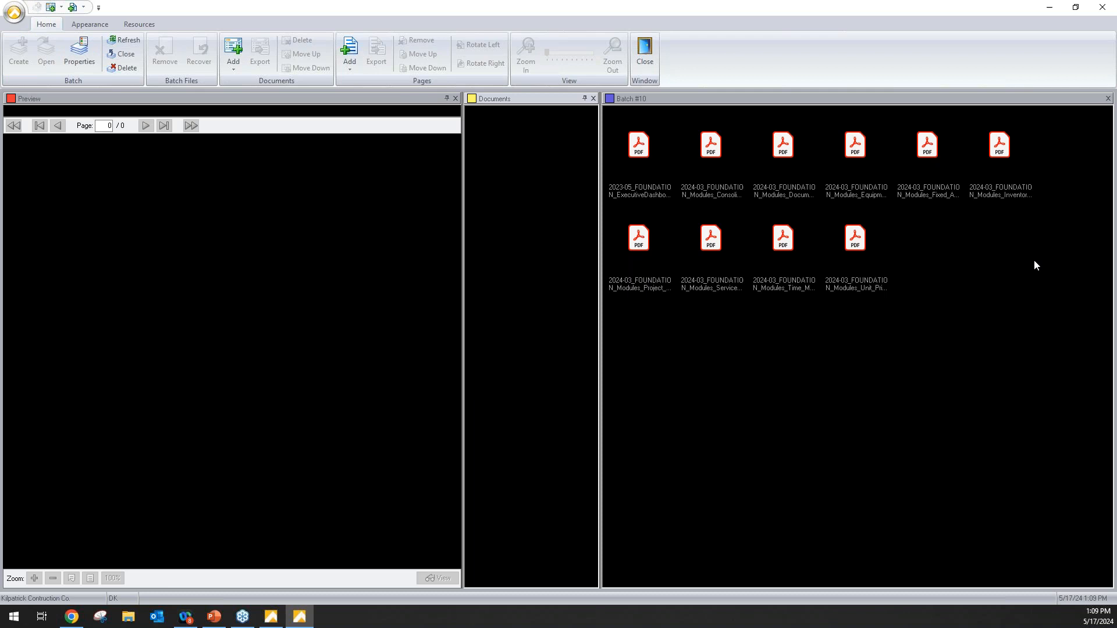
click(864, 263)
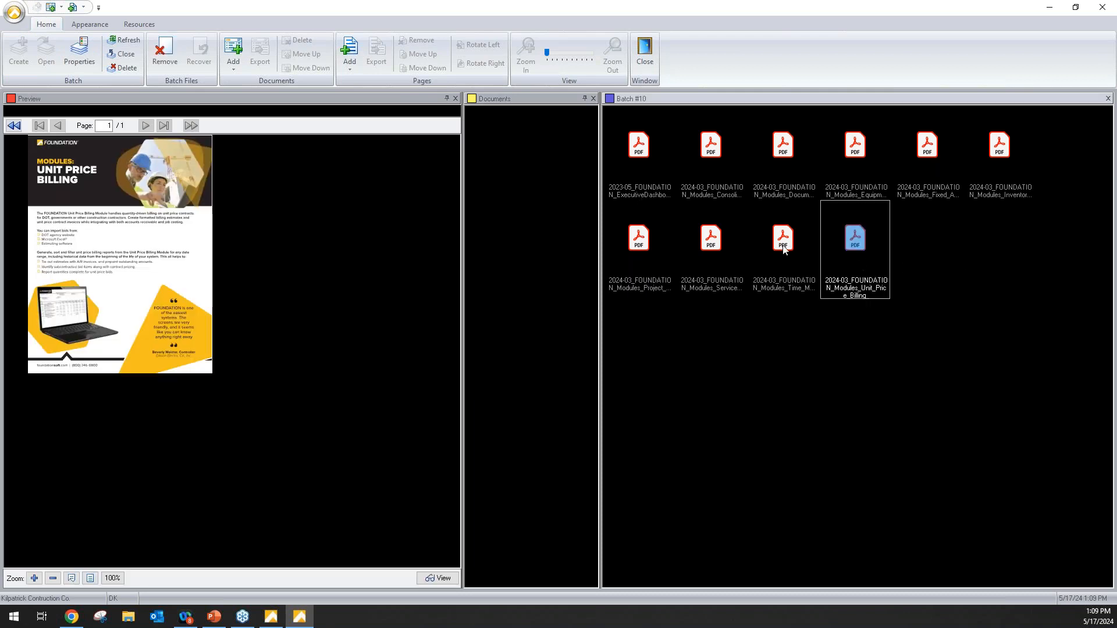
click(762, 243)
click(707, 244)
click(648, 245)
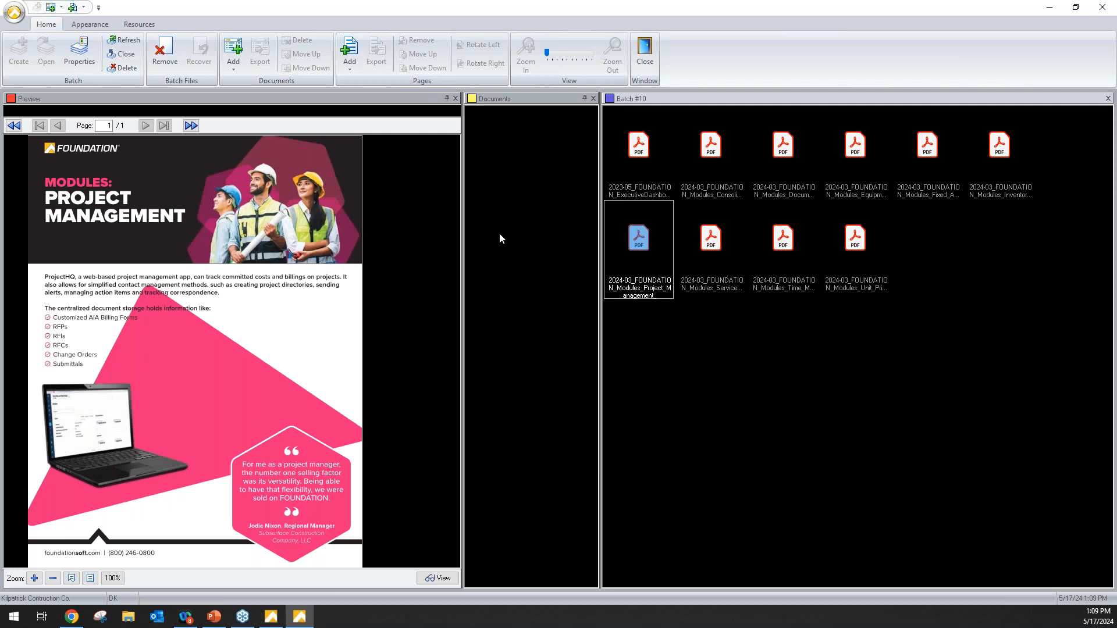
- Attach the Document Imaging module PDF from the batch to the invoice's documents and close Document Imaging
click(783, 145)
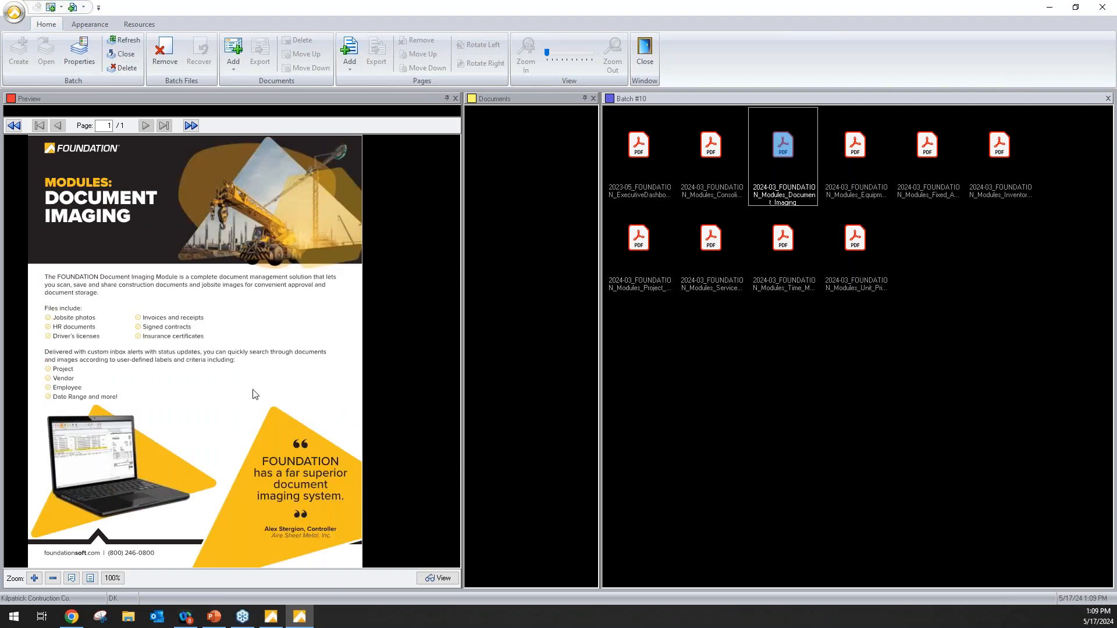
drag(789, 143, 537, 157)
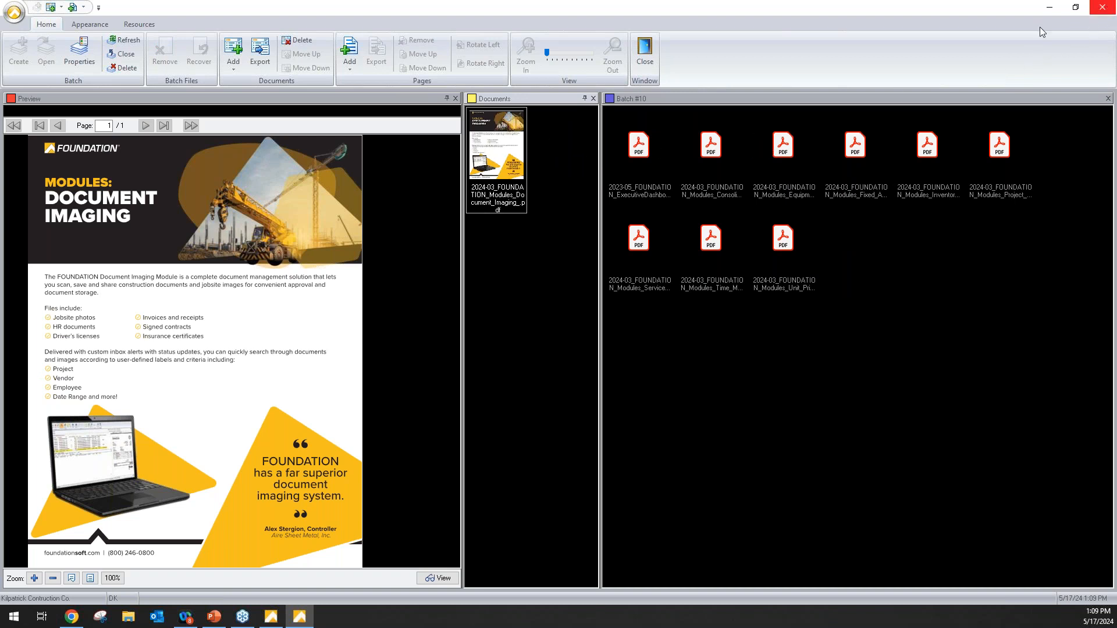
click(642, 58)
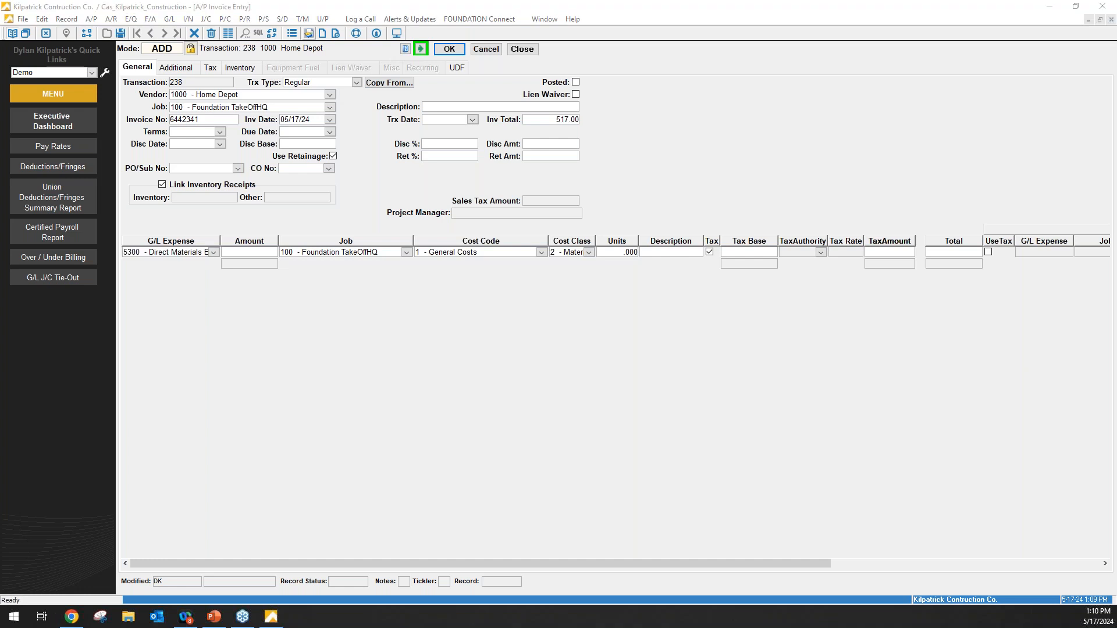
- Save the Home Depot invoice and route it to the preset recipient using the default e-mail template
click(451, 49)
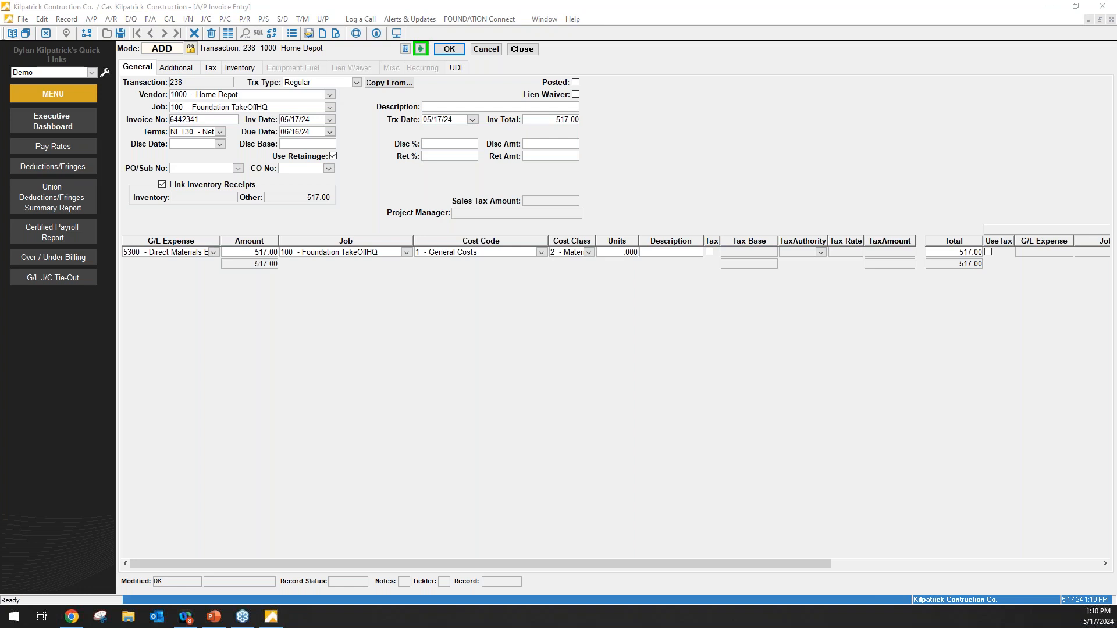
click(450, 50)
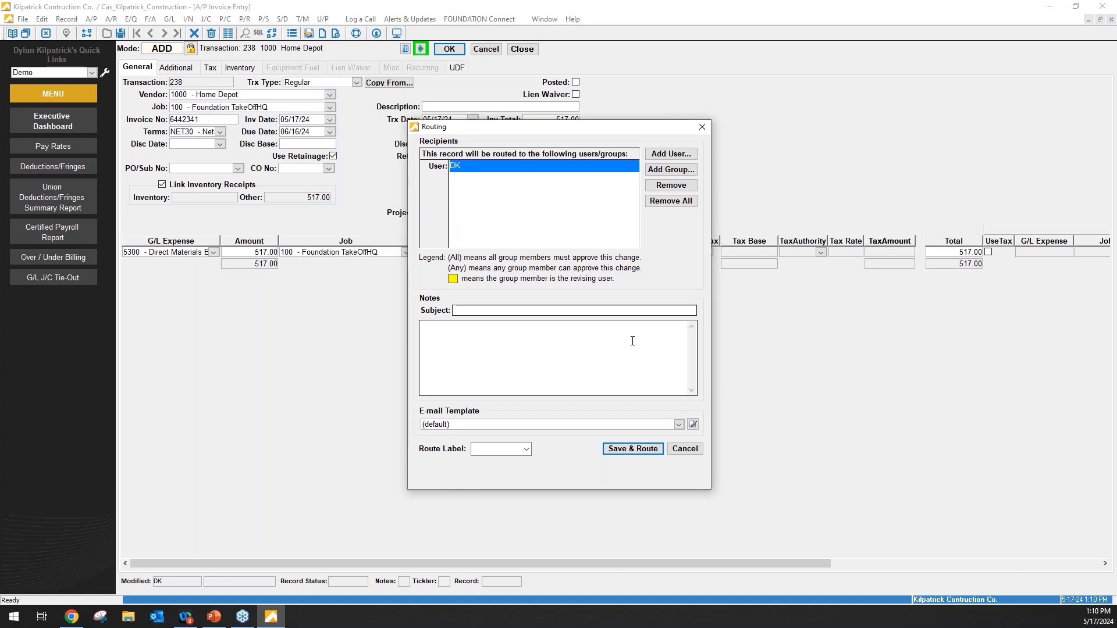
click(633, 448)
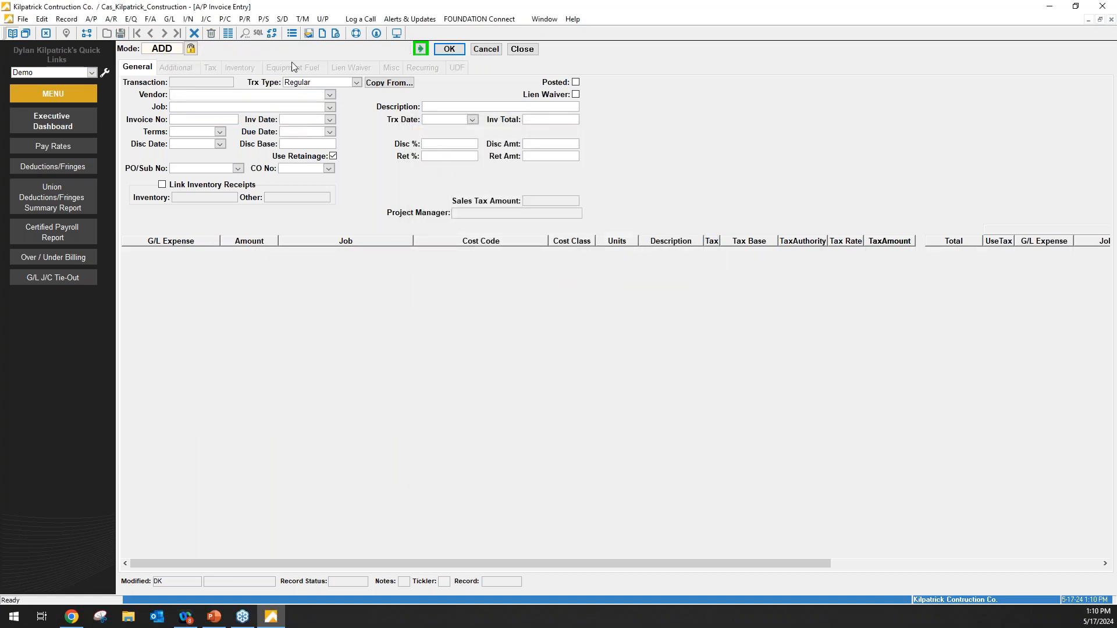
- Run the A/P invoice list for unposted invoices without routing filters and return to its criteria
click(227, 36)
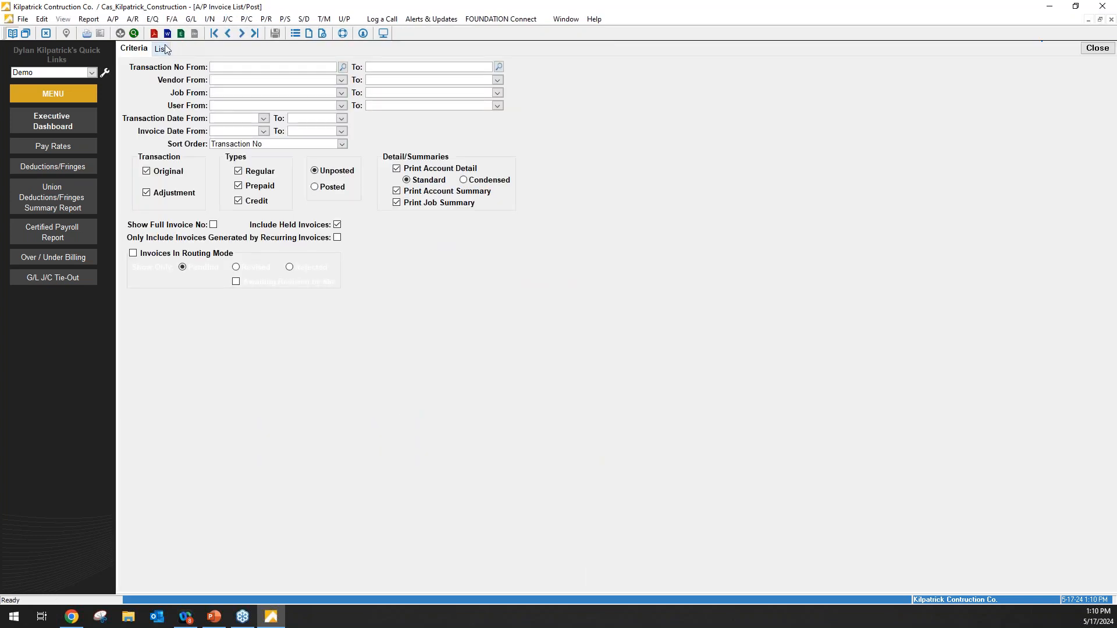
click(161, 50)
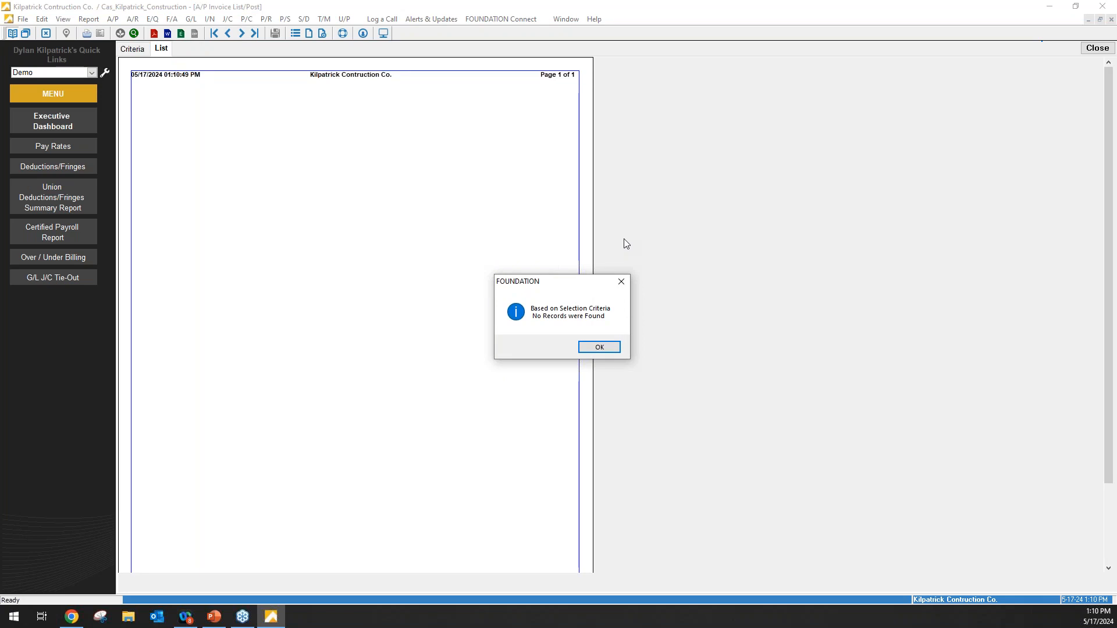
click(616, 346)
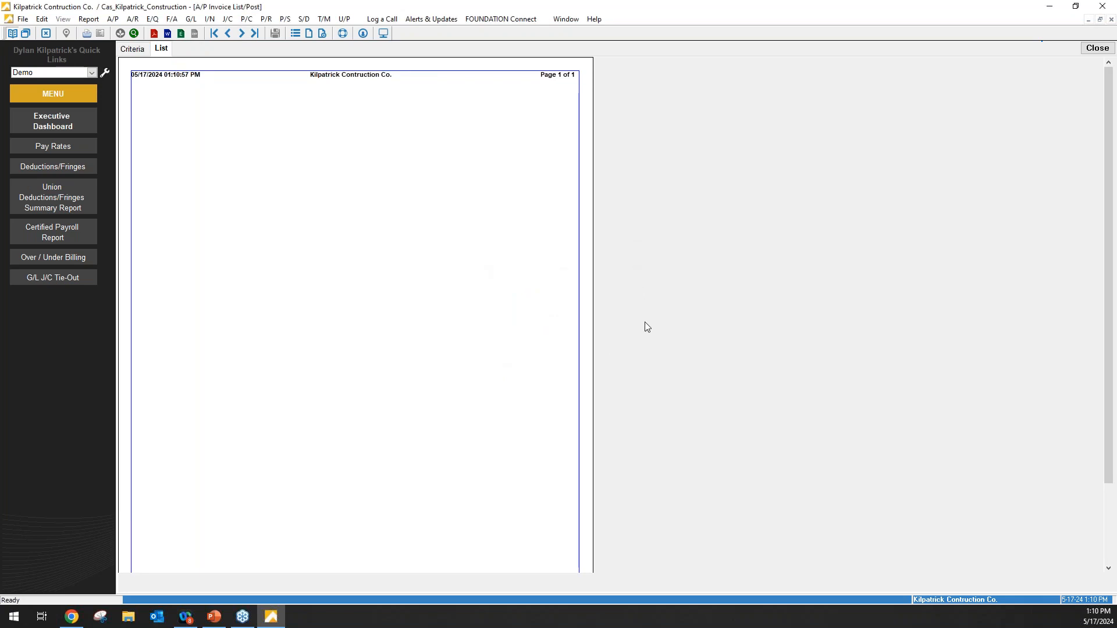
click(140, 56)
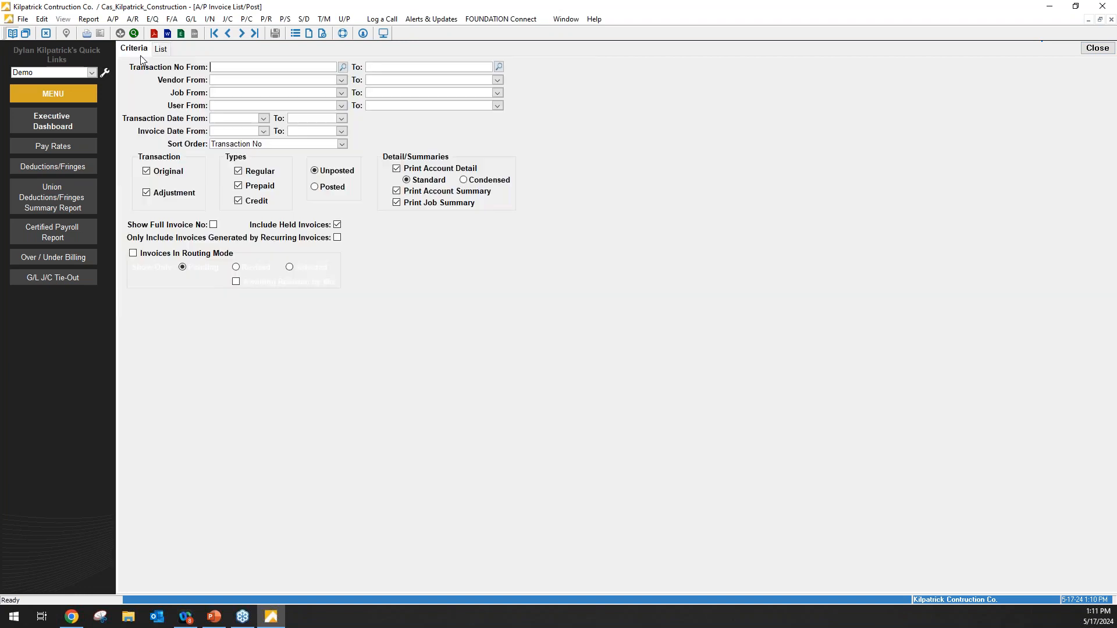
- List the A/P invoices in routing mode that are pending, and close the list and invoice entry
click(157, 256)
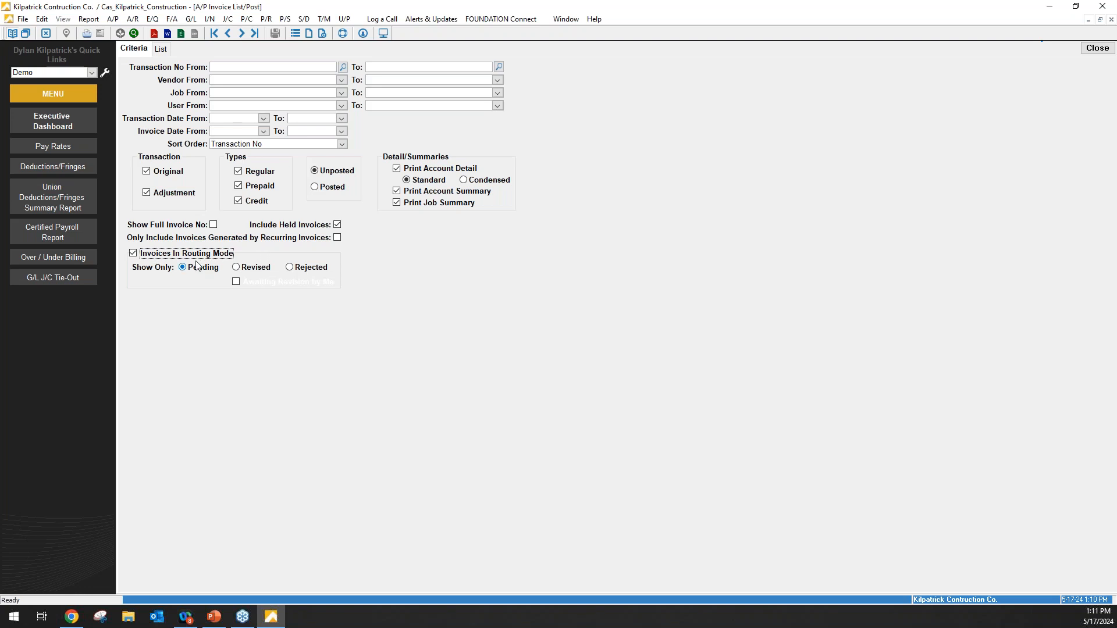
click(160, 51)
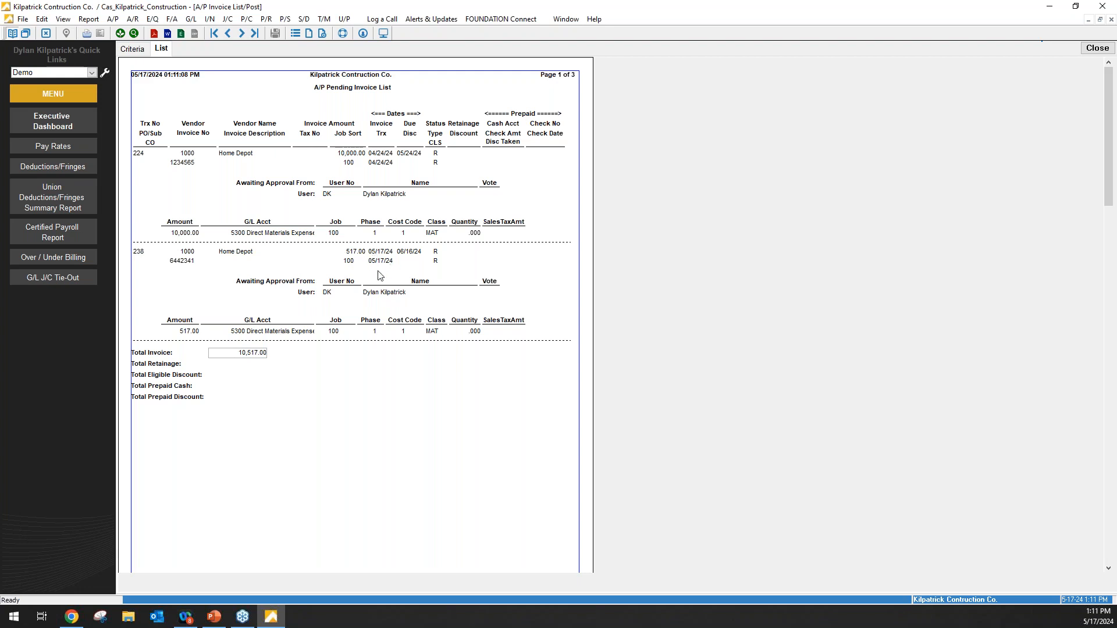
click(1097, 50)
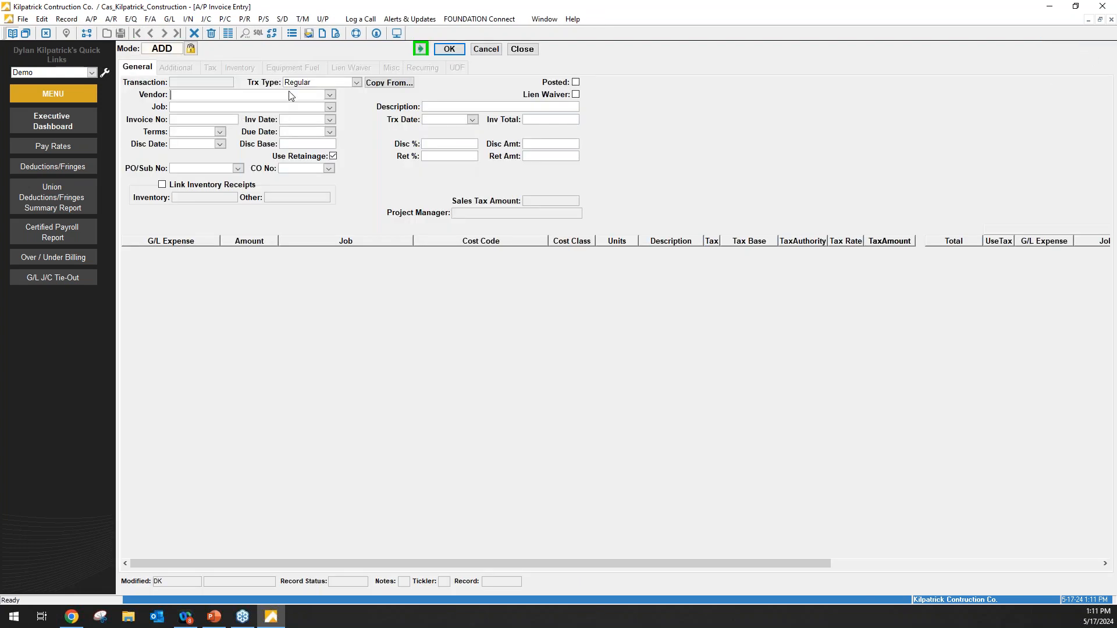
click(522, 49)
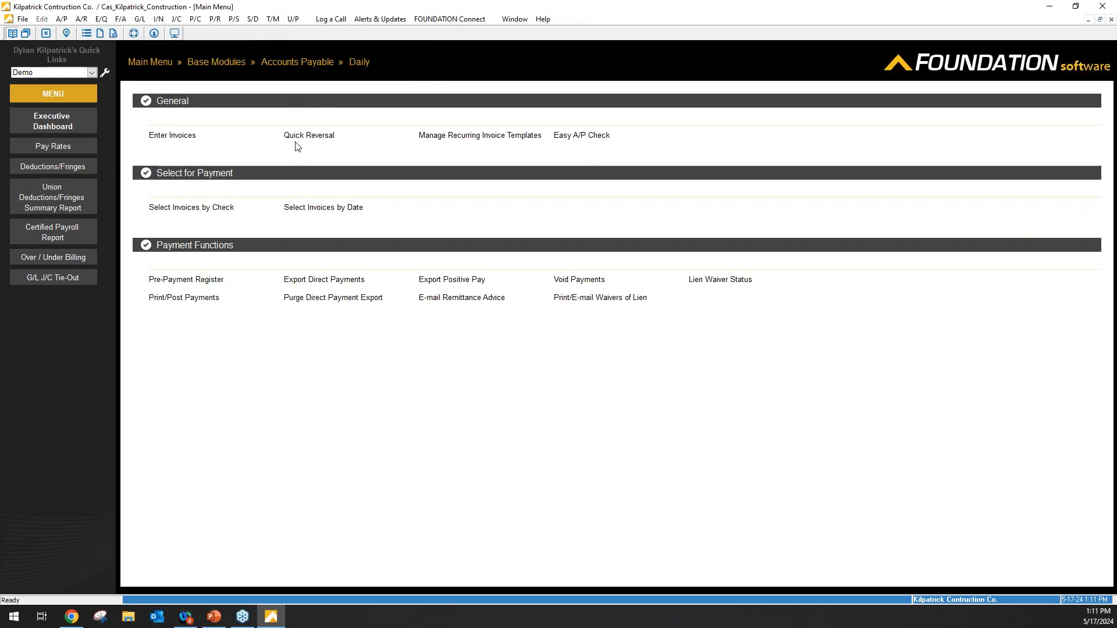
- Open the Daily Document Manager from Document Imaging in a maximized window and select the pending $517.00 Home Depot invoice
click(164, 65)
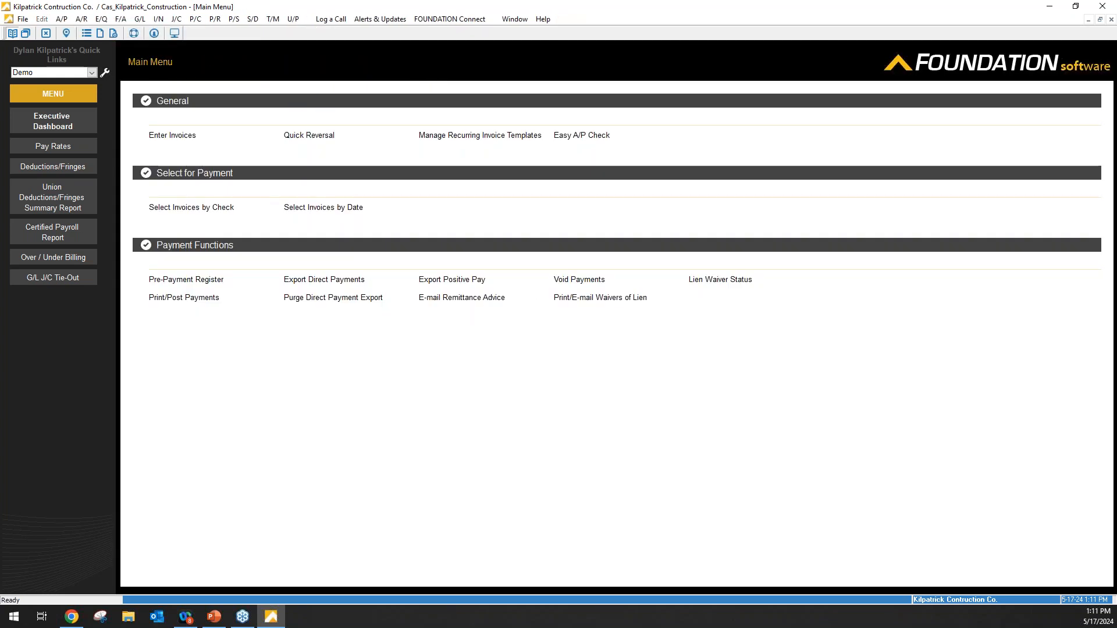
click(497, 304)
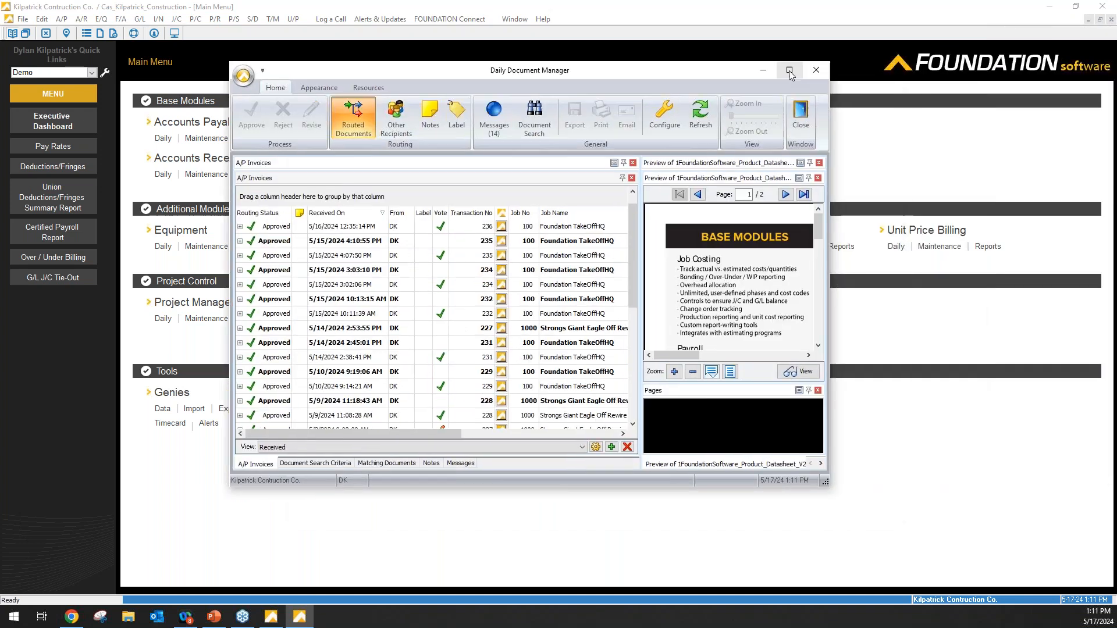
click(790, 70)
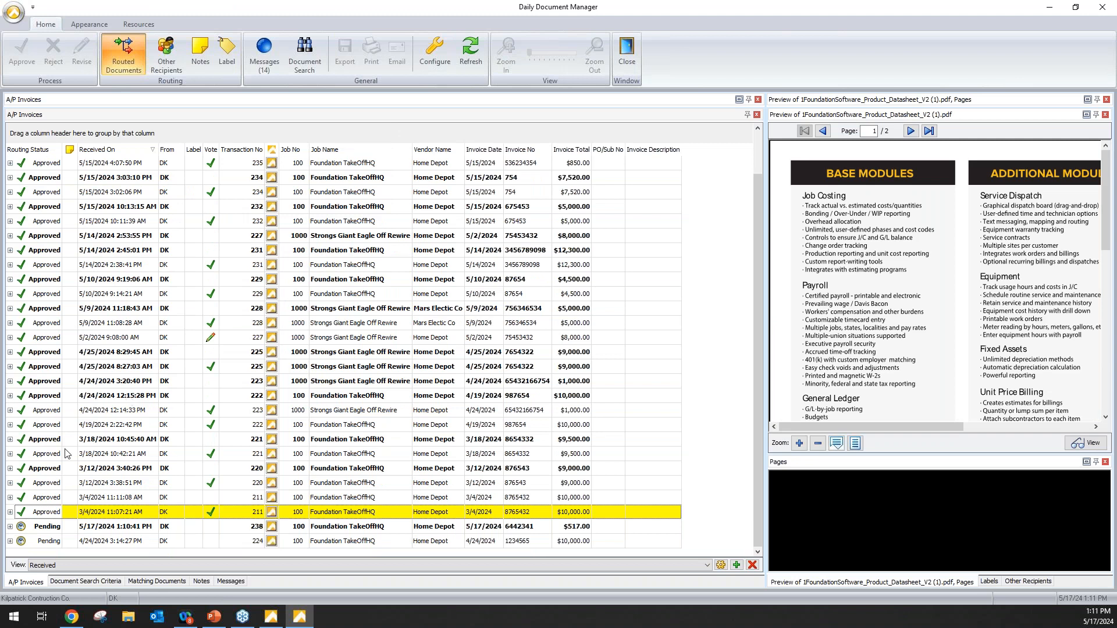
click(52, 532)
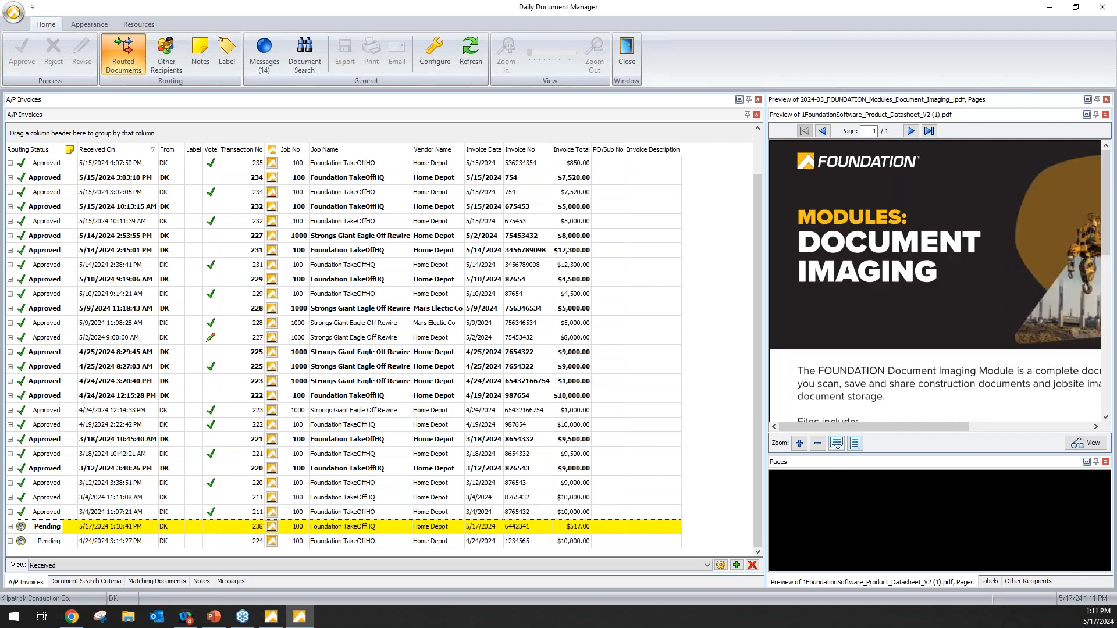
- Expand the pending invoice's distribution details and view its attached PDF enlarged to 100% in Adobe Acrobat Reader
click(10, 527)
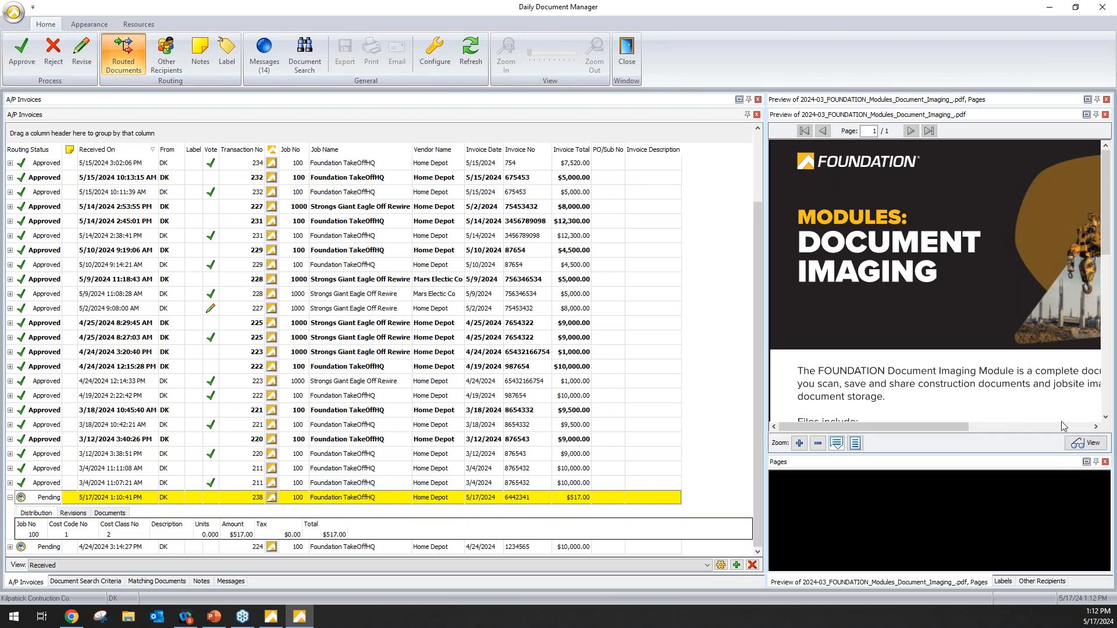
click(1092, 448)
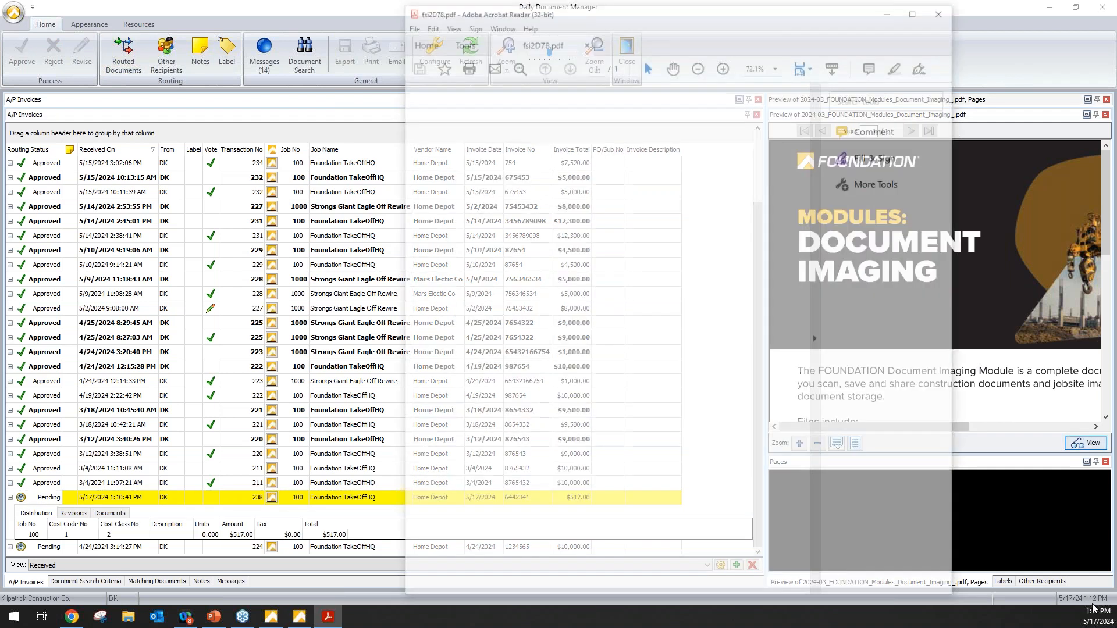
click(722, 64)
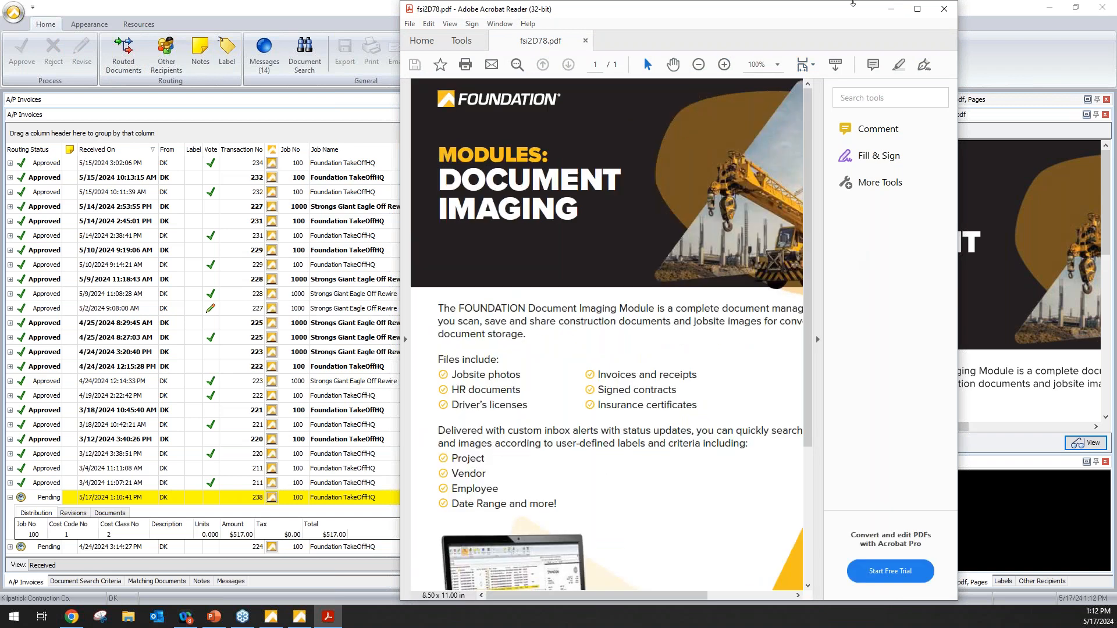
click(945, 9)
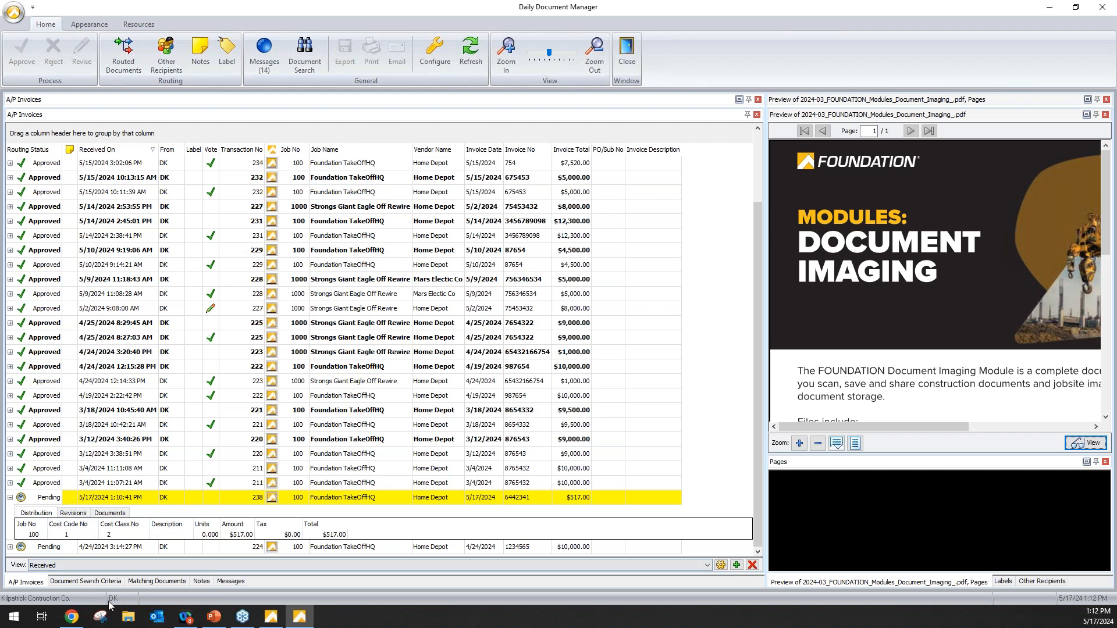
- Open the pending invoice's distribution line for revision and cancel the revision
click(118, 534)
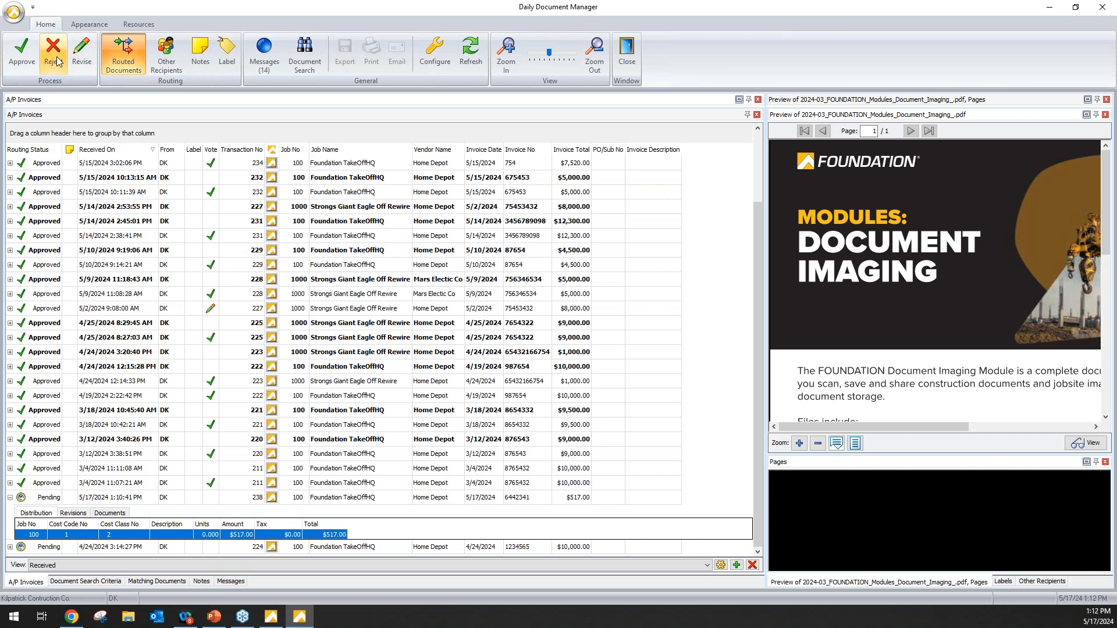
click(82, 55)
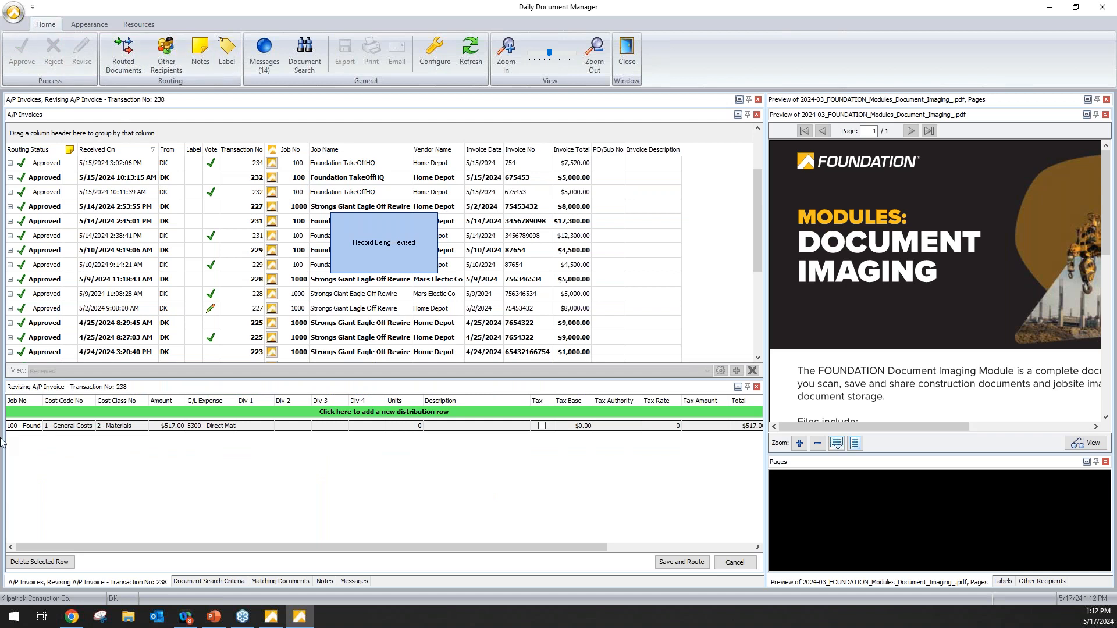
click(33, 427)
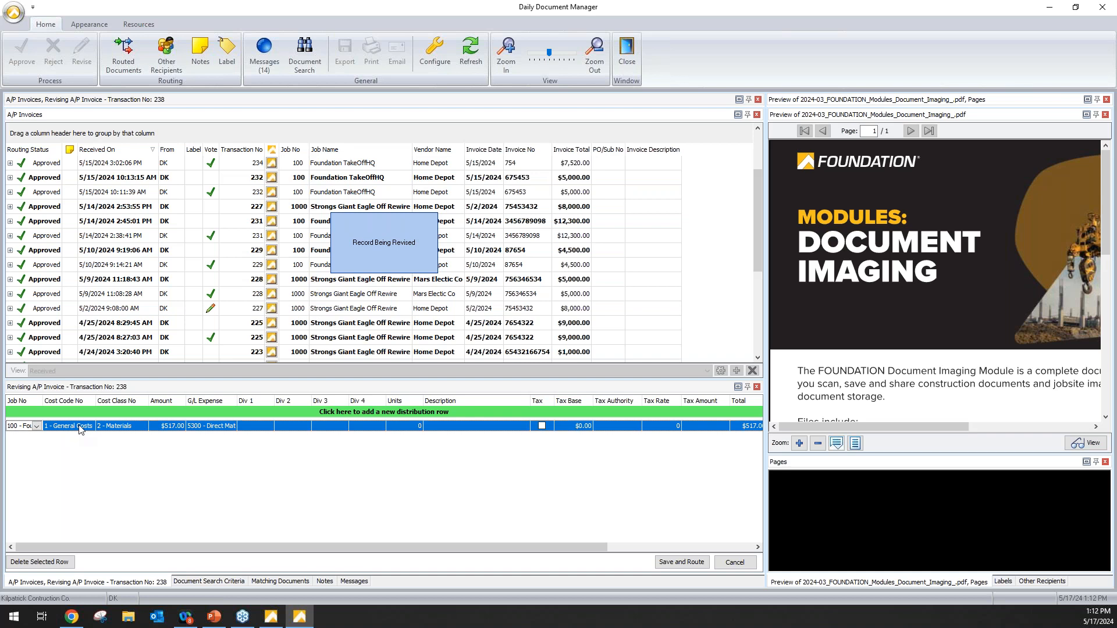
click(735, 564)
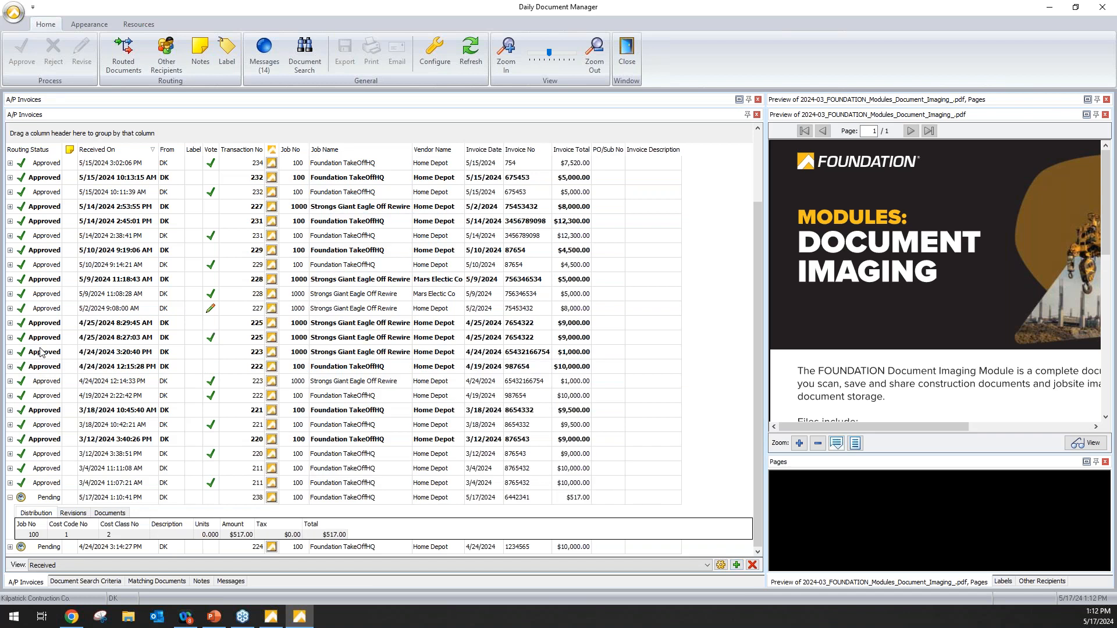
- Approve the pending $517.00 Home Depot invoice and close the Daily Document Manager
click(37, 533)
click(35, 502)
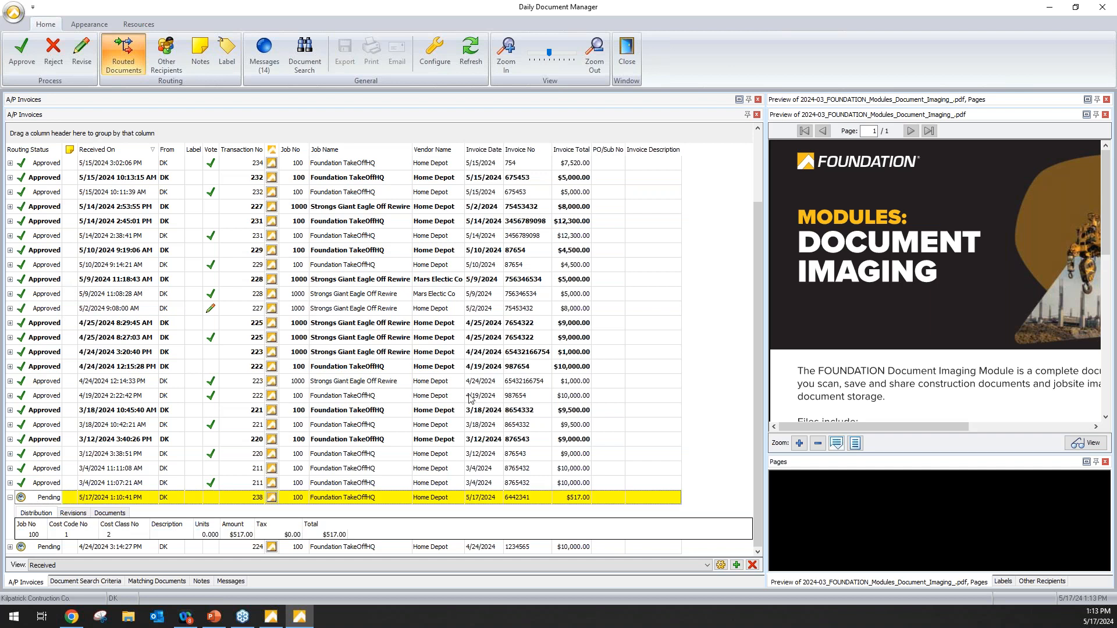
click(19, 60)
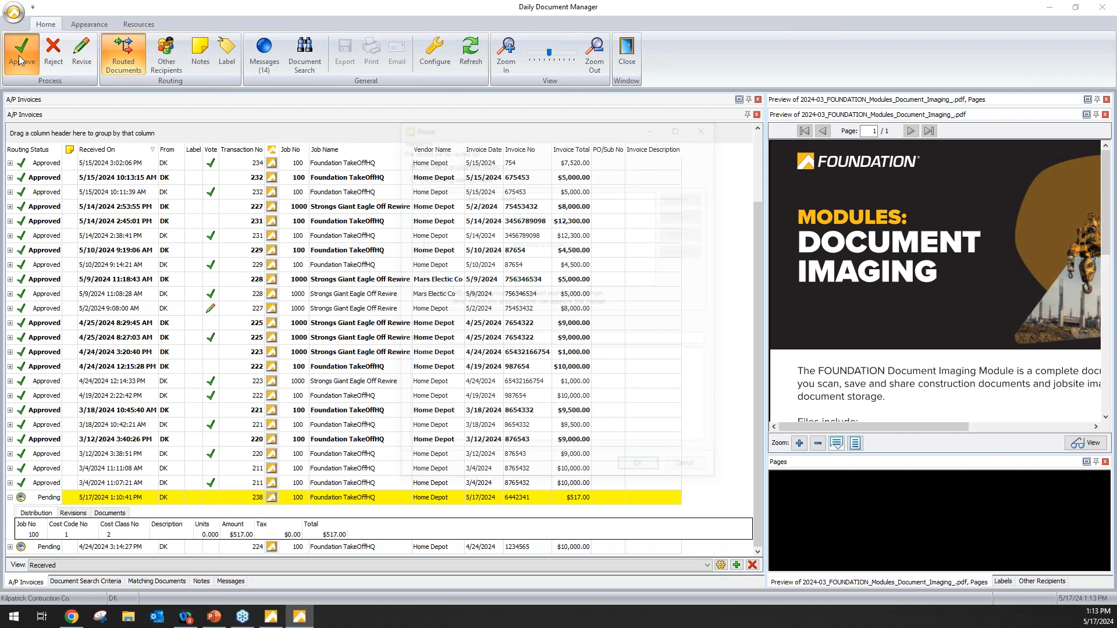
click(640, 464)
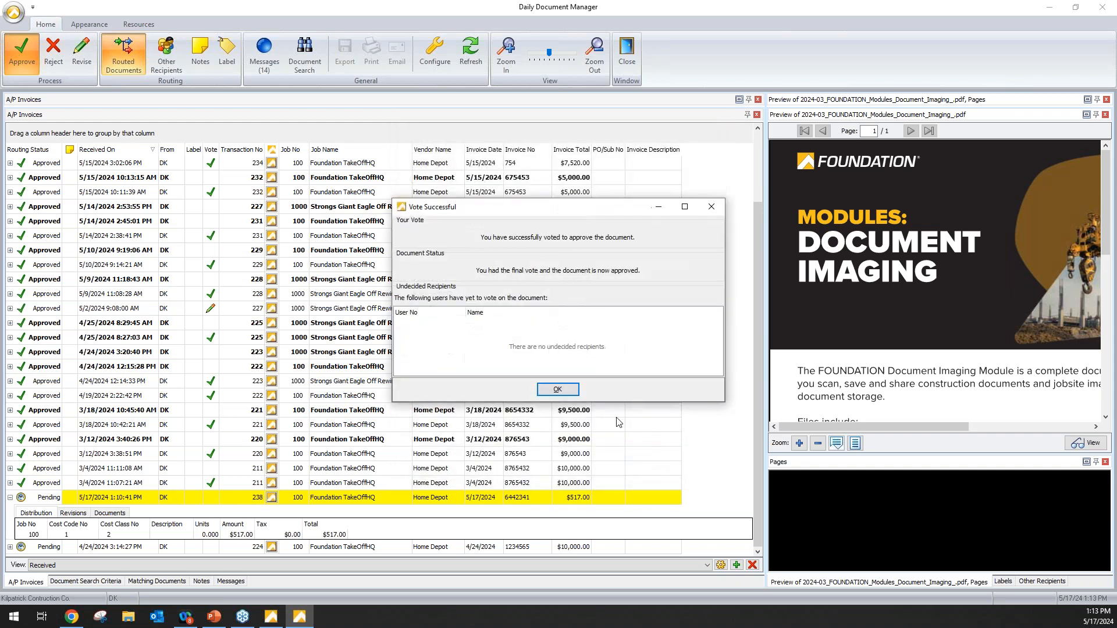
click(574, 397)
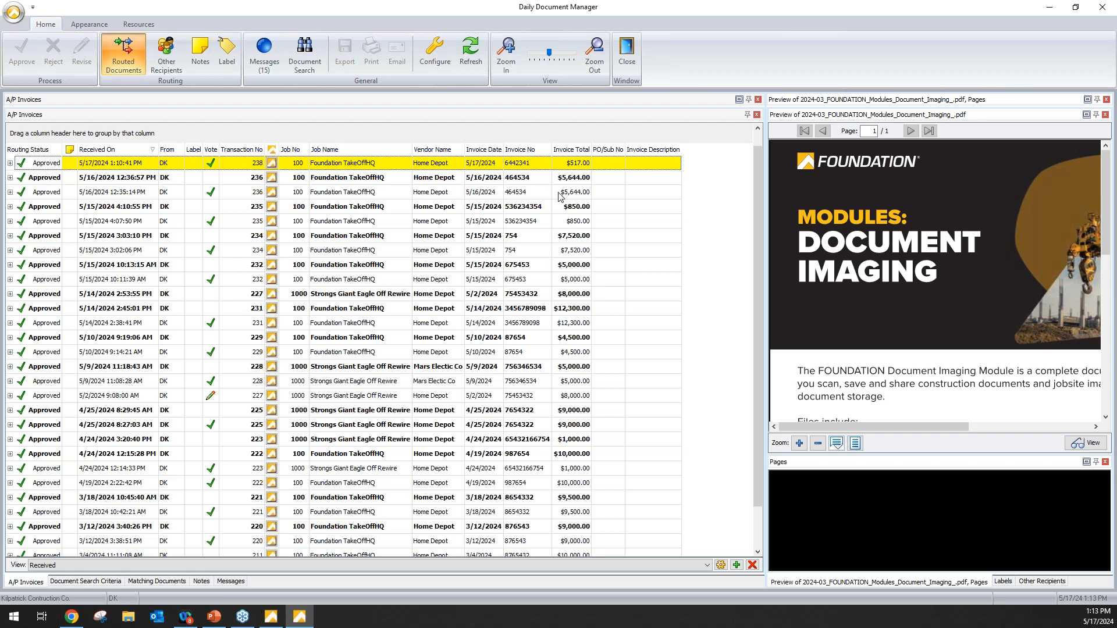
click(1102, 7)
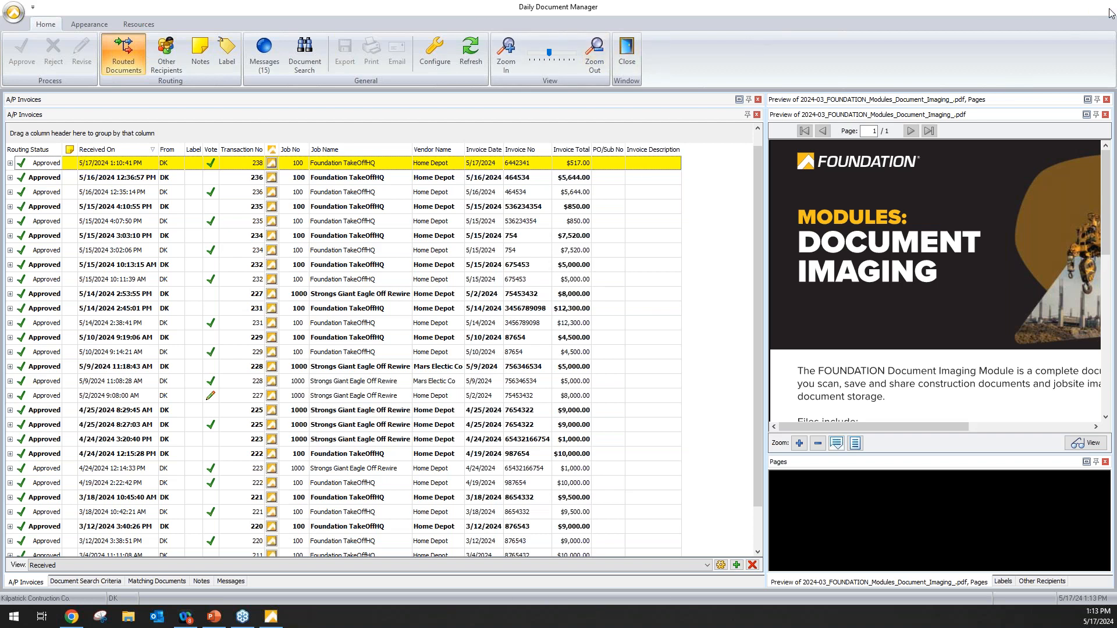
- Open A/P invoice entry and examine the adjustment choices for modifying invoices, leaving without picking one
click(163, 138)
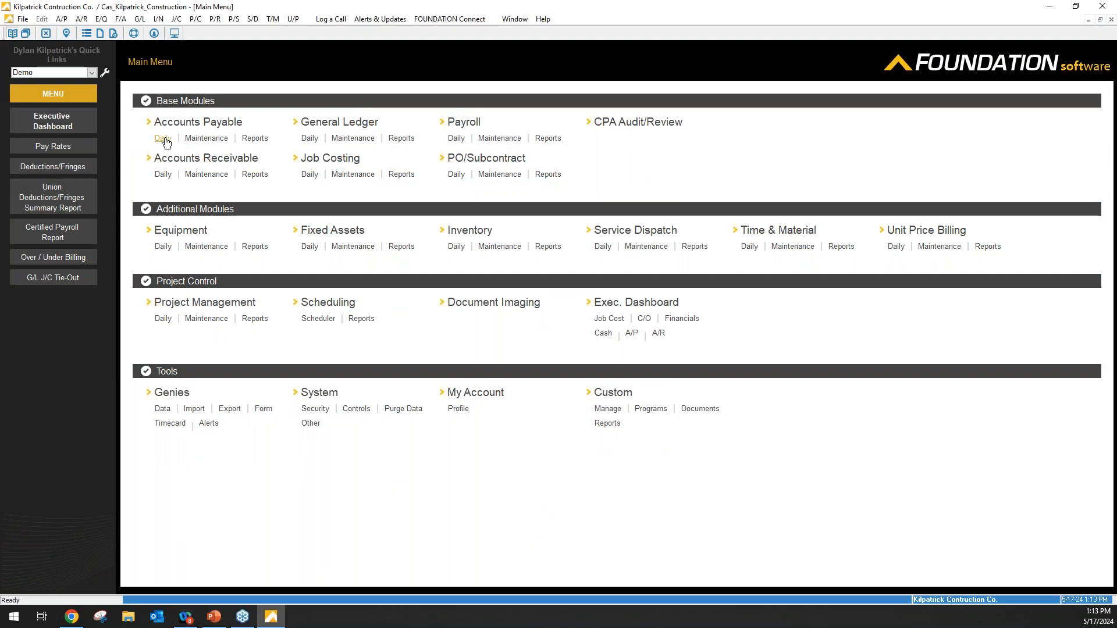
click(170, 136)
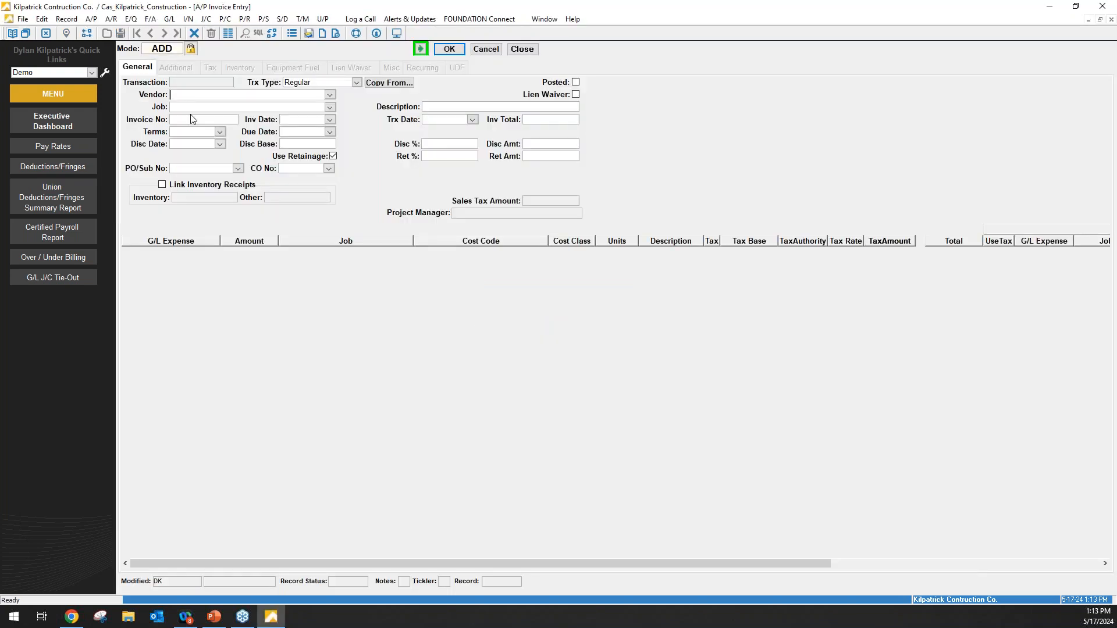
click(166, 49)
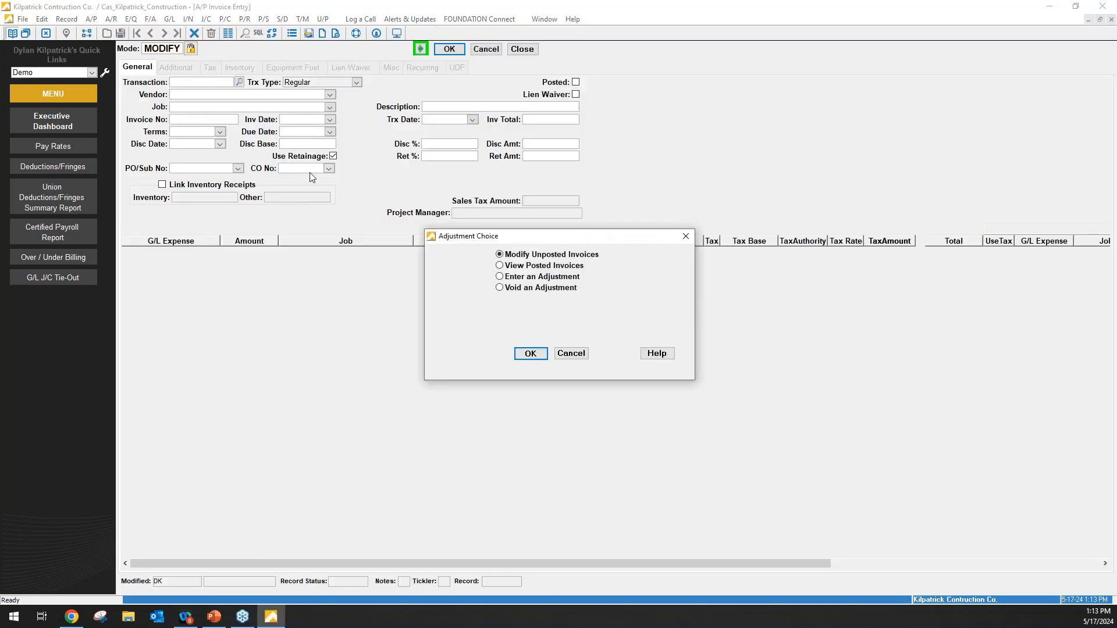
click(571, 353)
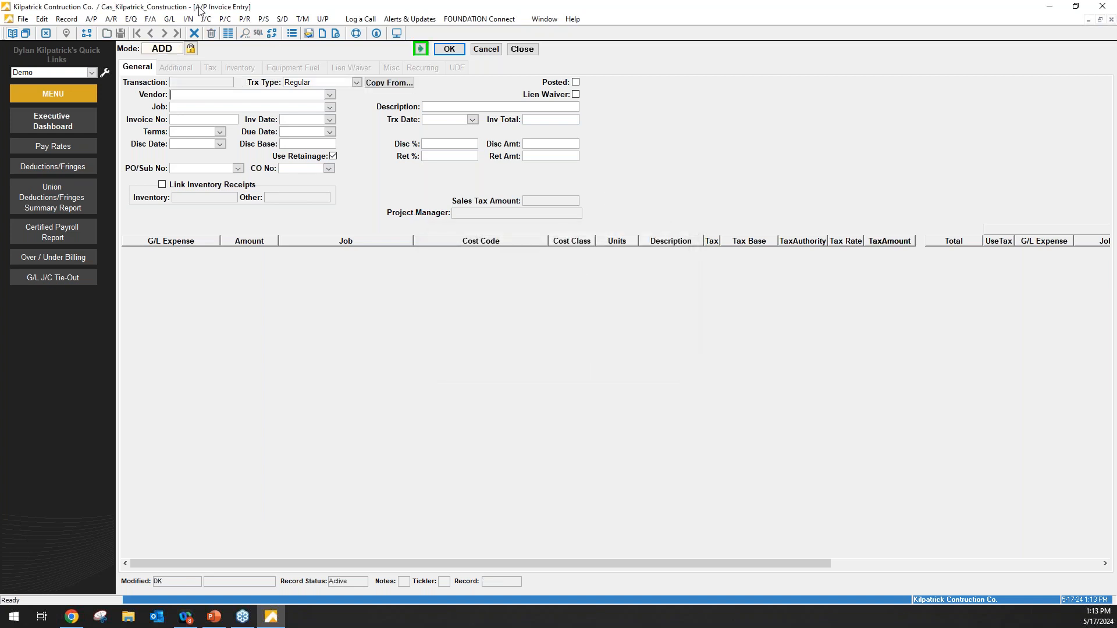
- List the unposted A/P invoices, post the $517.00 Home Depot invoice to history, and leave invoice entry
click(227, 33)
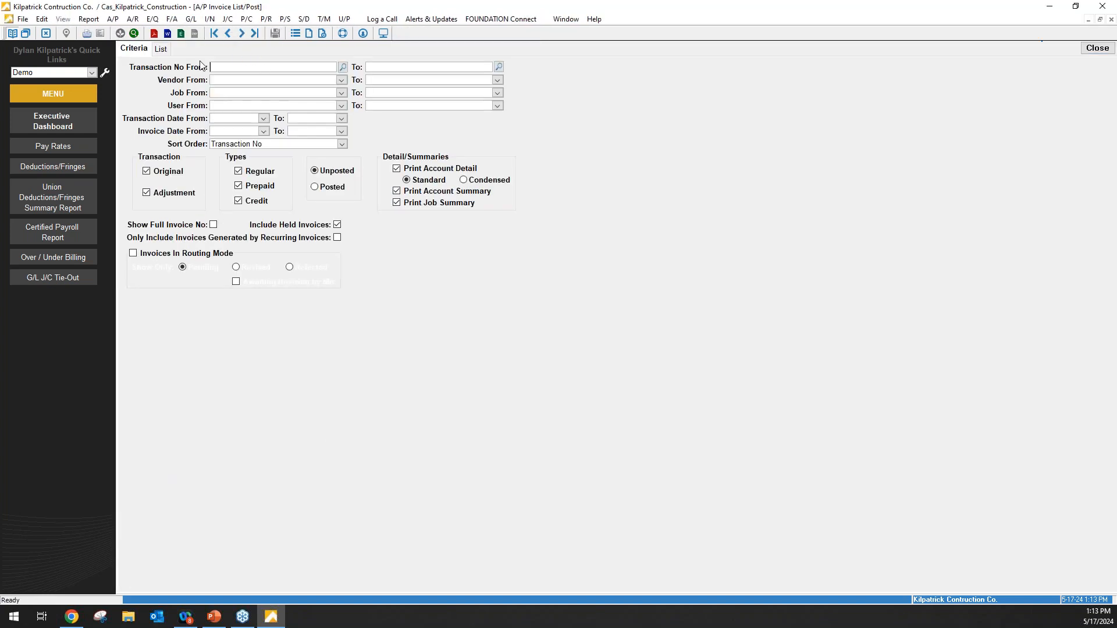
click(166, 50)
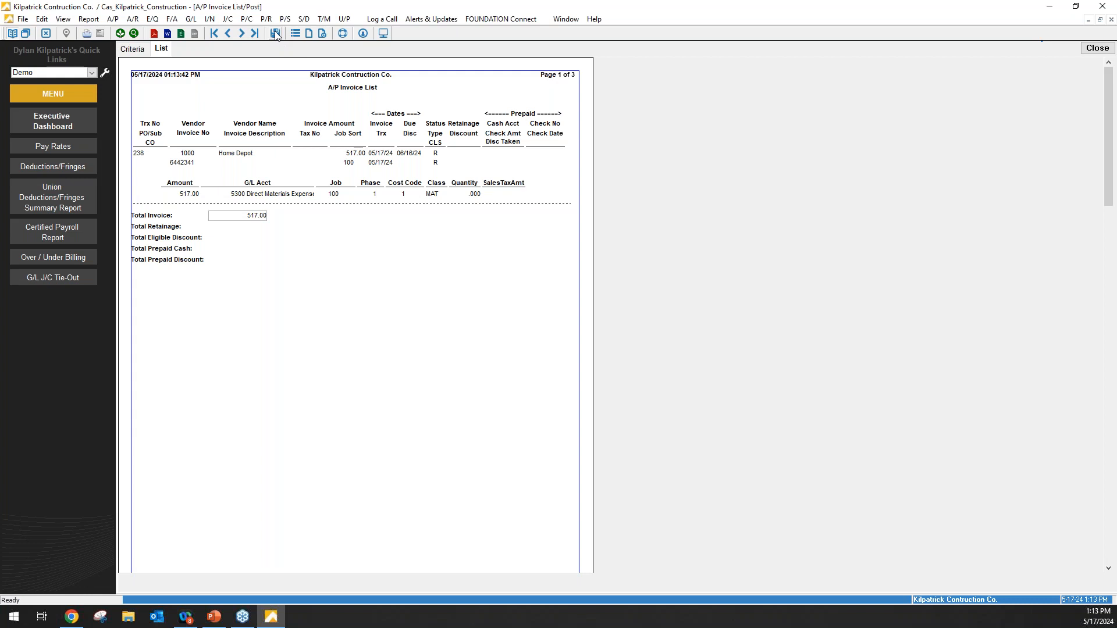
click(276, 34)
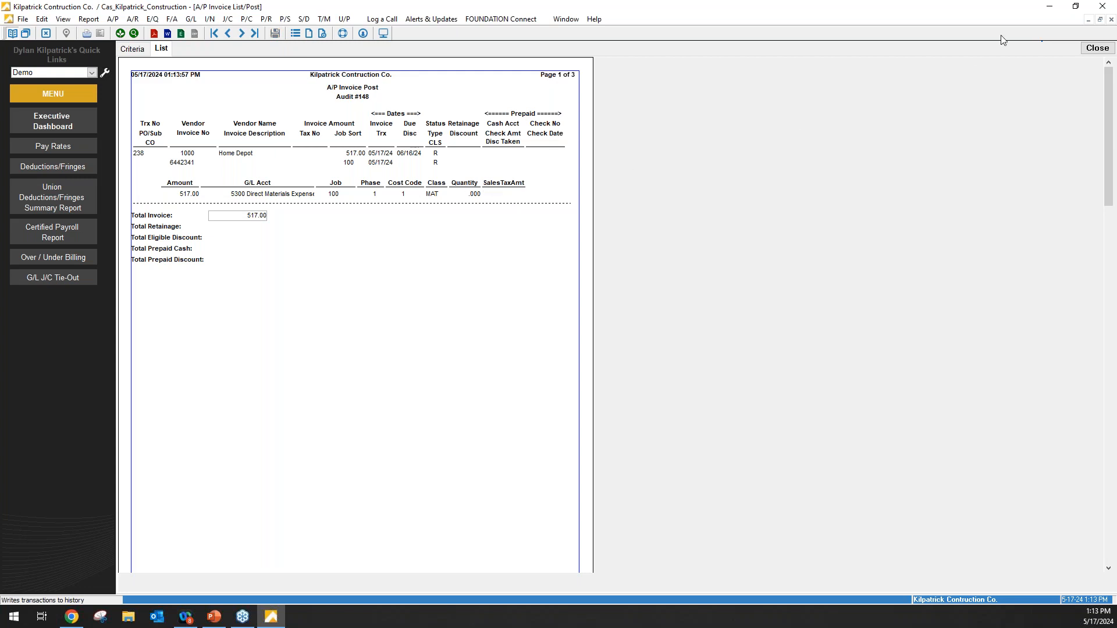
click(1087, 50)
click(561, 314)
click(522, 50)
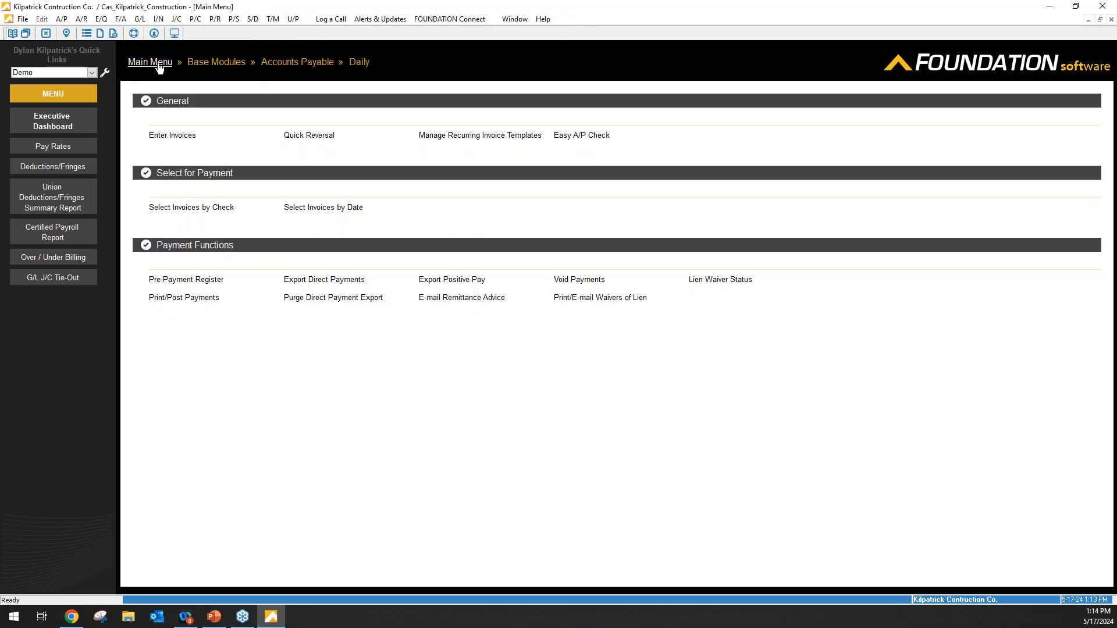
- Generate the Accounts Payable Aging Report with its default criteria
click(159, 65)
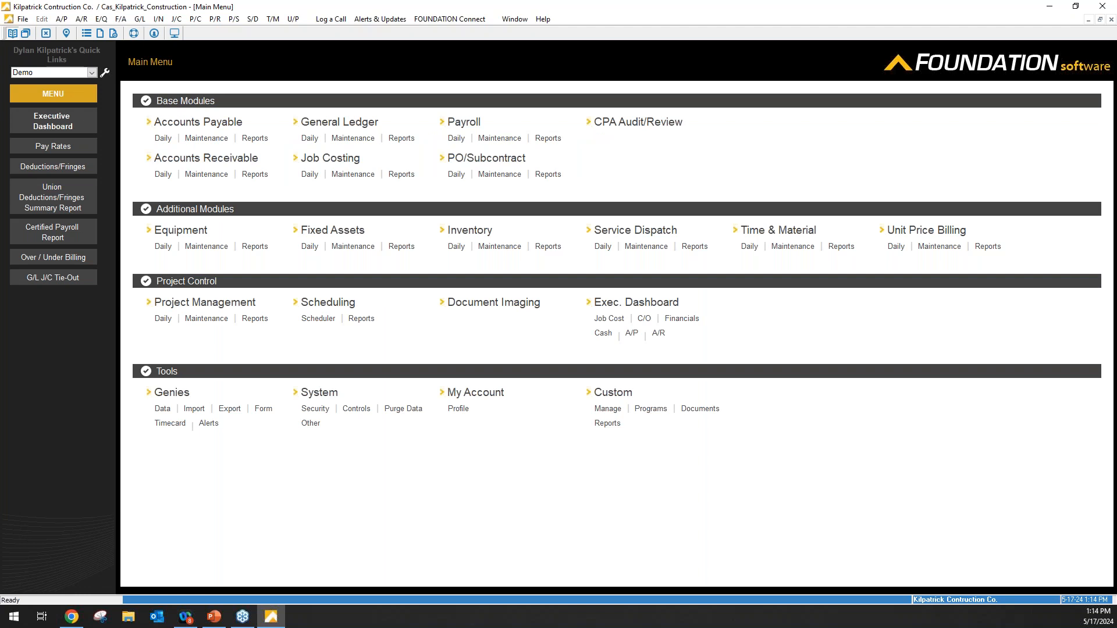
click(256, 140)
click(186, 134)
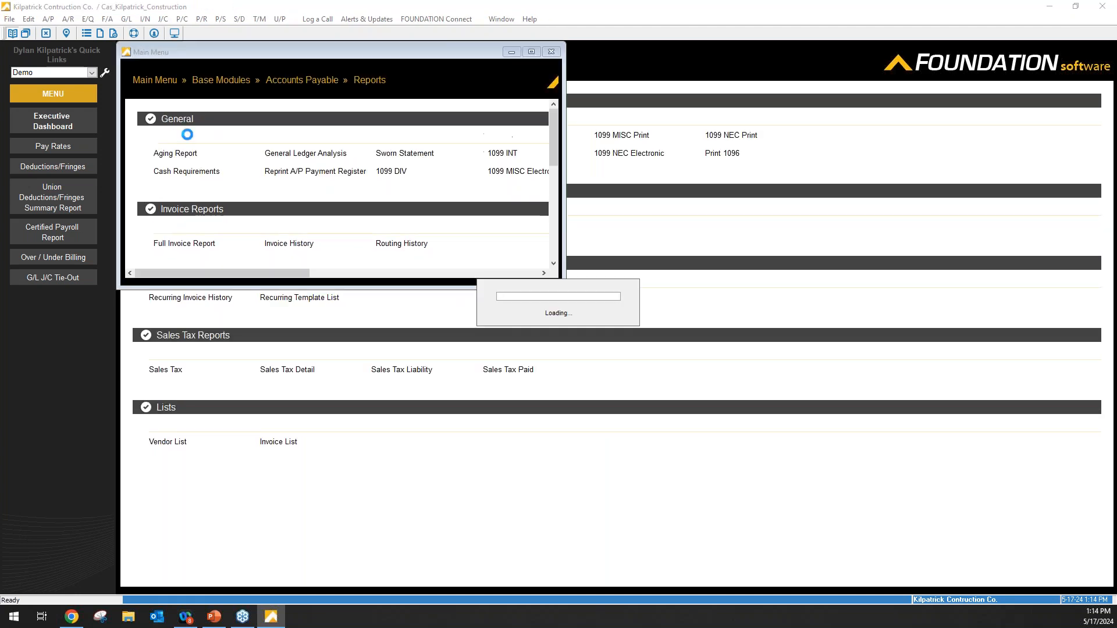
click(238, 50)
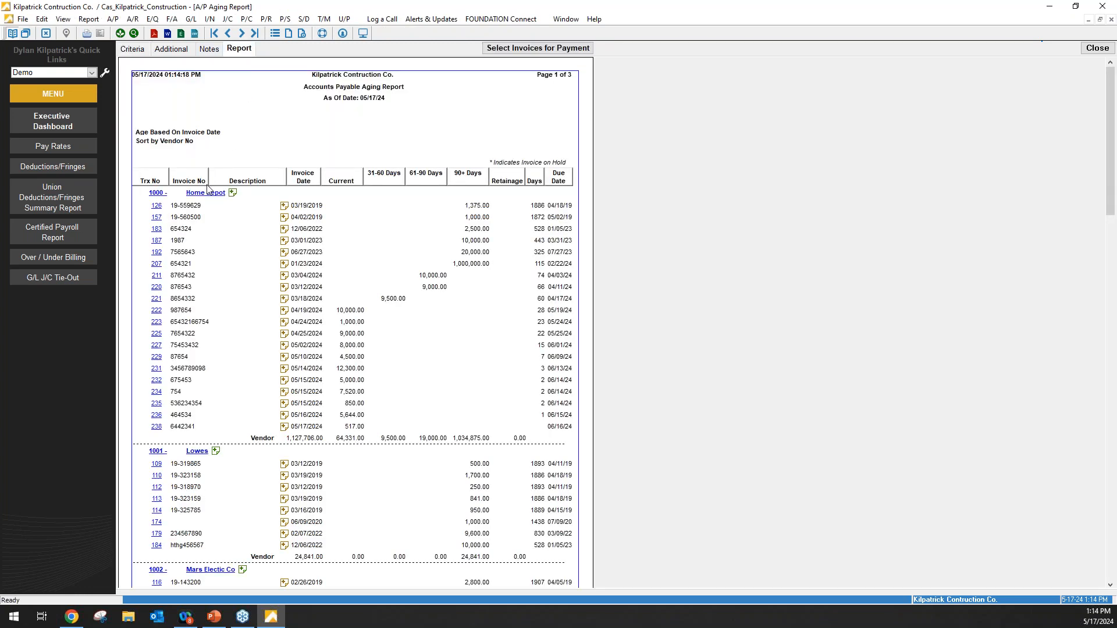
- Drill down from the aging report to Home Depot transaction 238, view its attached document, and close the reports
click(157, 428)
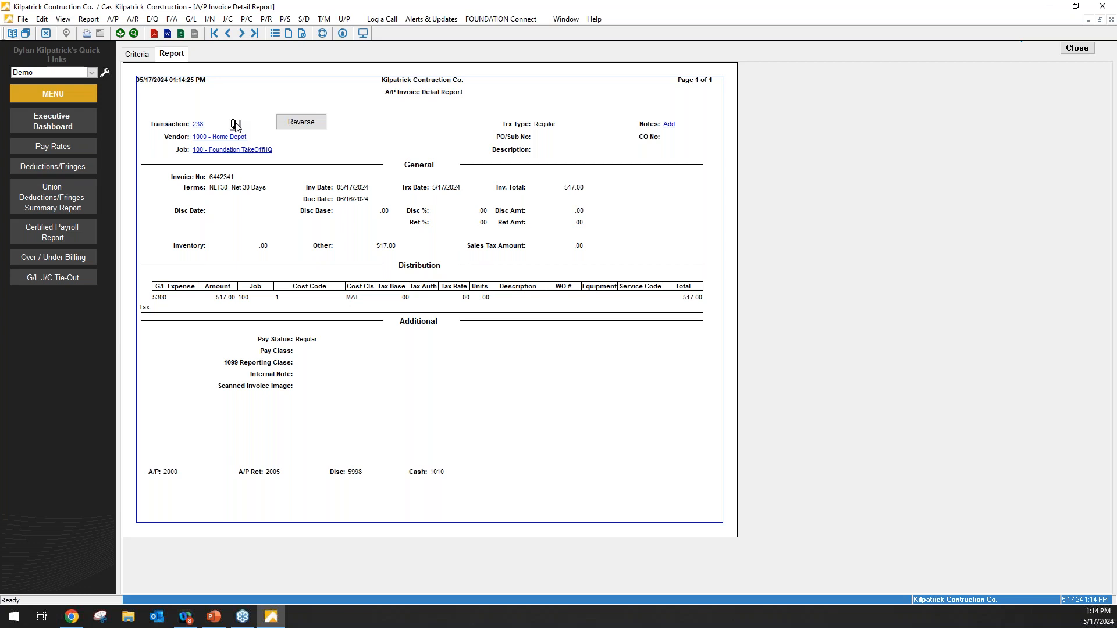
click(234, 124)
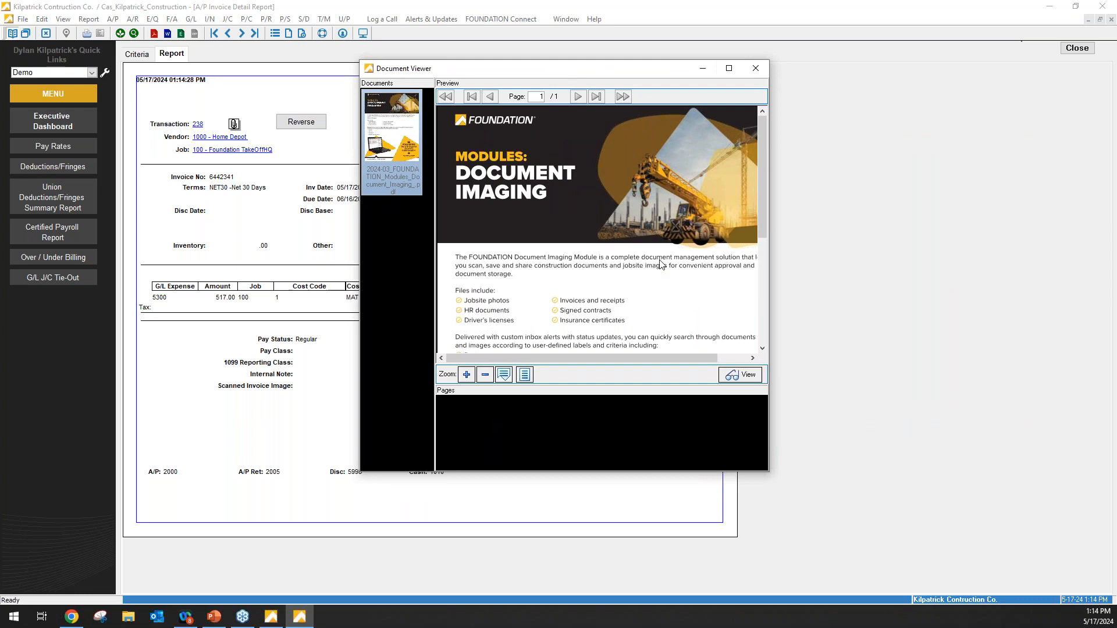
click(756, 66)
click(1082, 50)
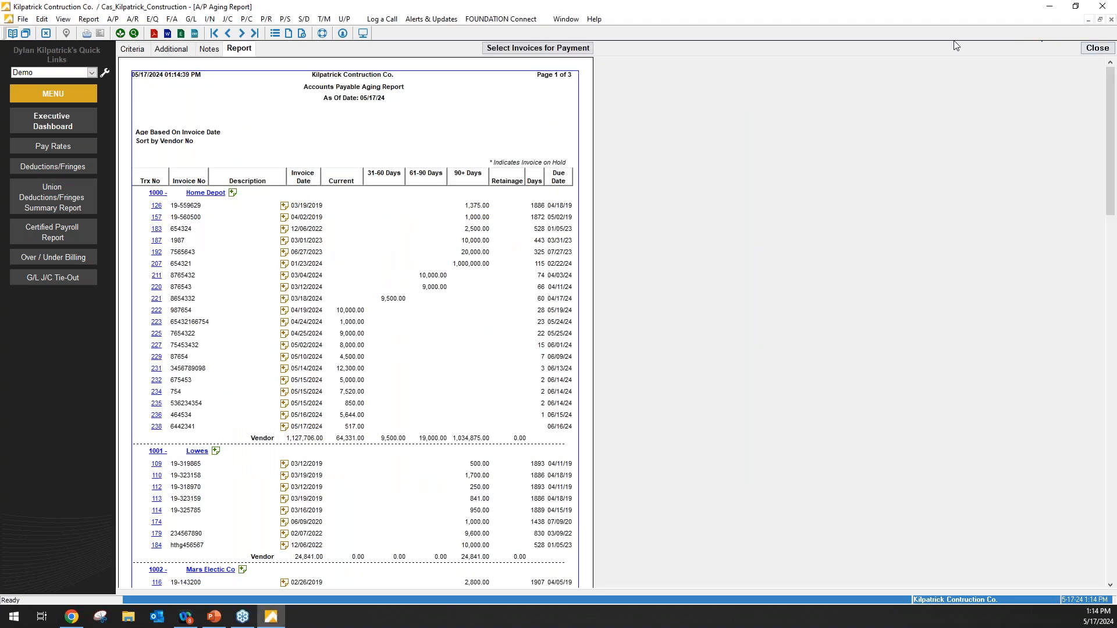
click(1085, 47)
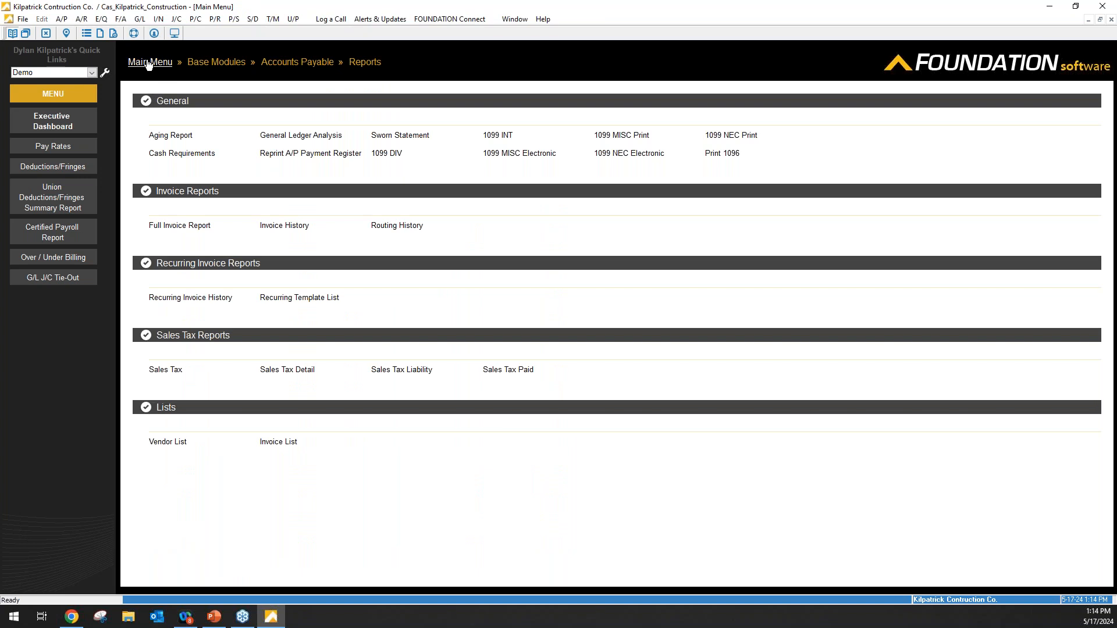
- Generate the job costing activity report in the Job Summary format
click(150, 62)
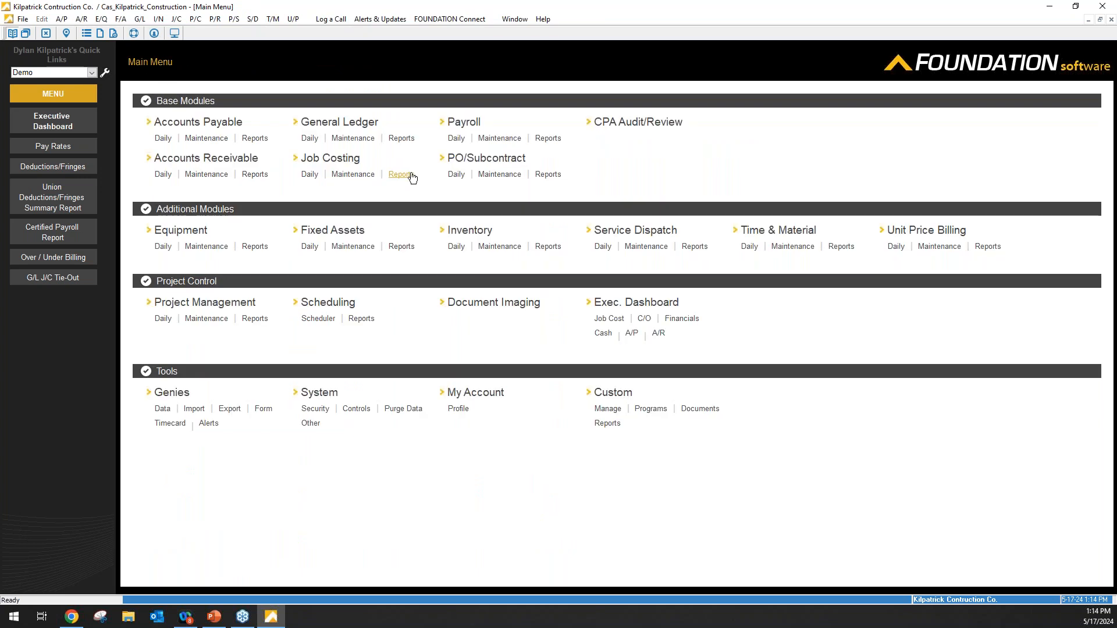
click(406, 175)
click(167, 207)
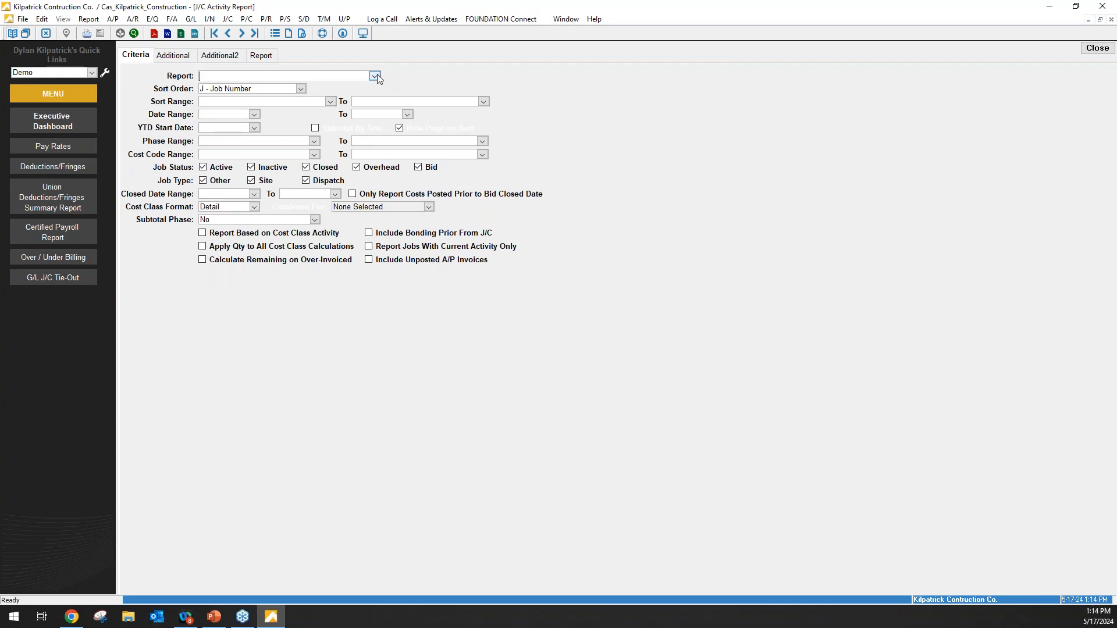
click(375, 76)
click(237, 149)
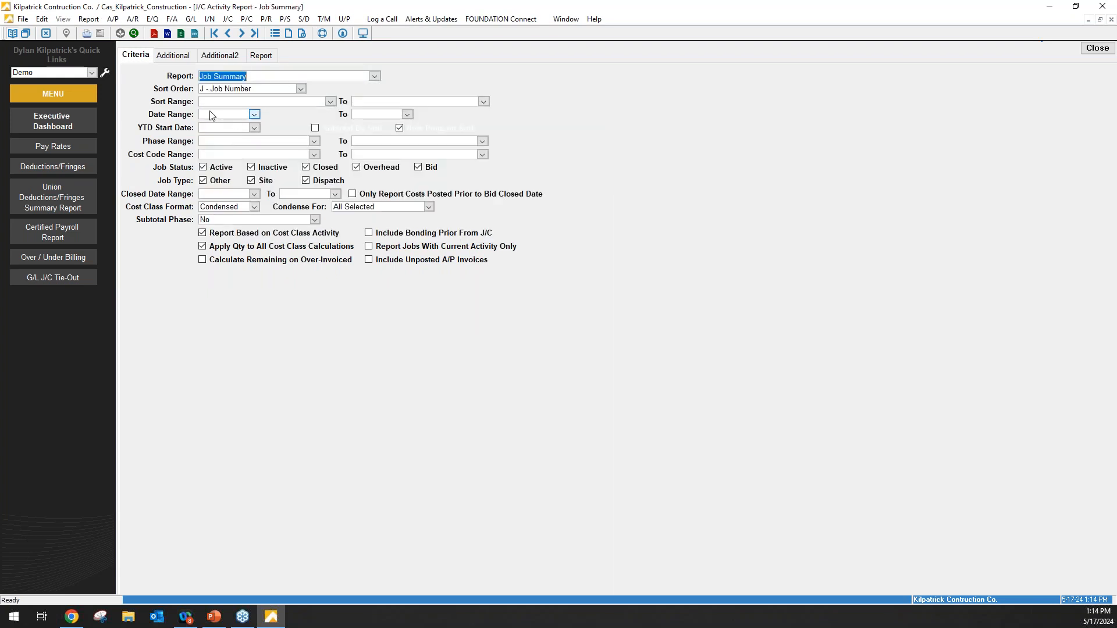
click(261, 55)
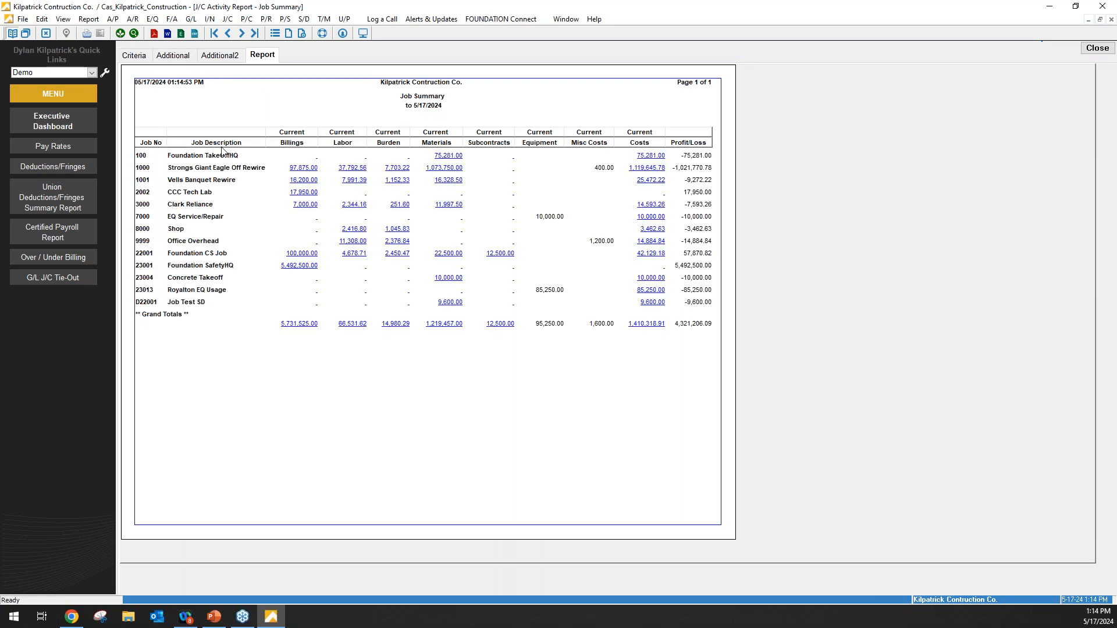
- Drill down from job 100's material costs to the 05/17/24 Home Depot invoice detail, and close all the reports
click(448, 157)
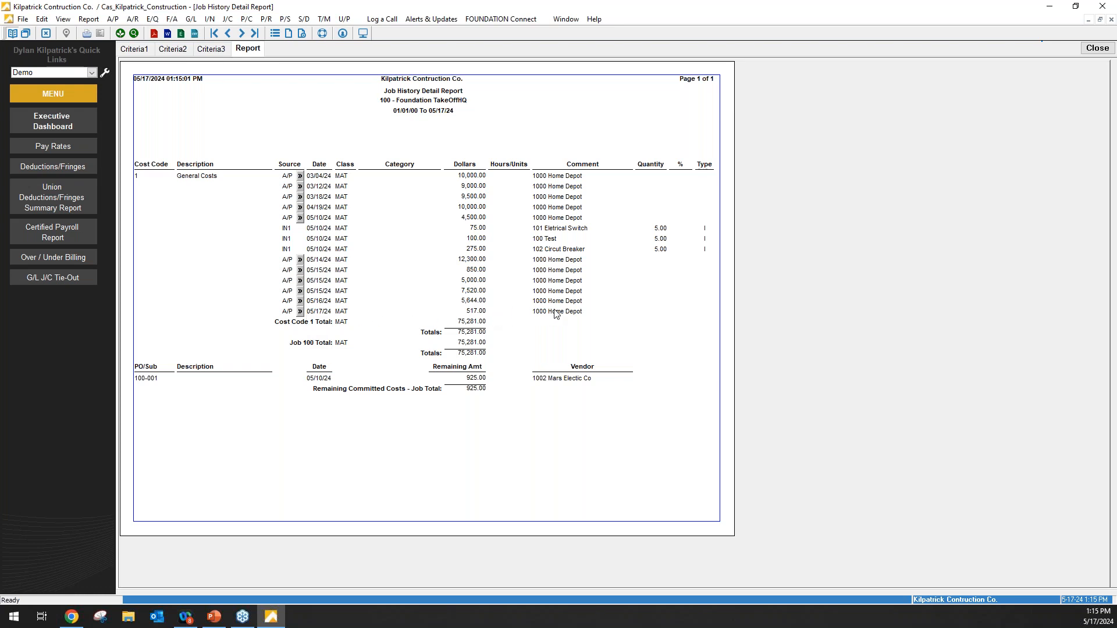
click(300, 312)
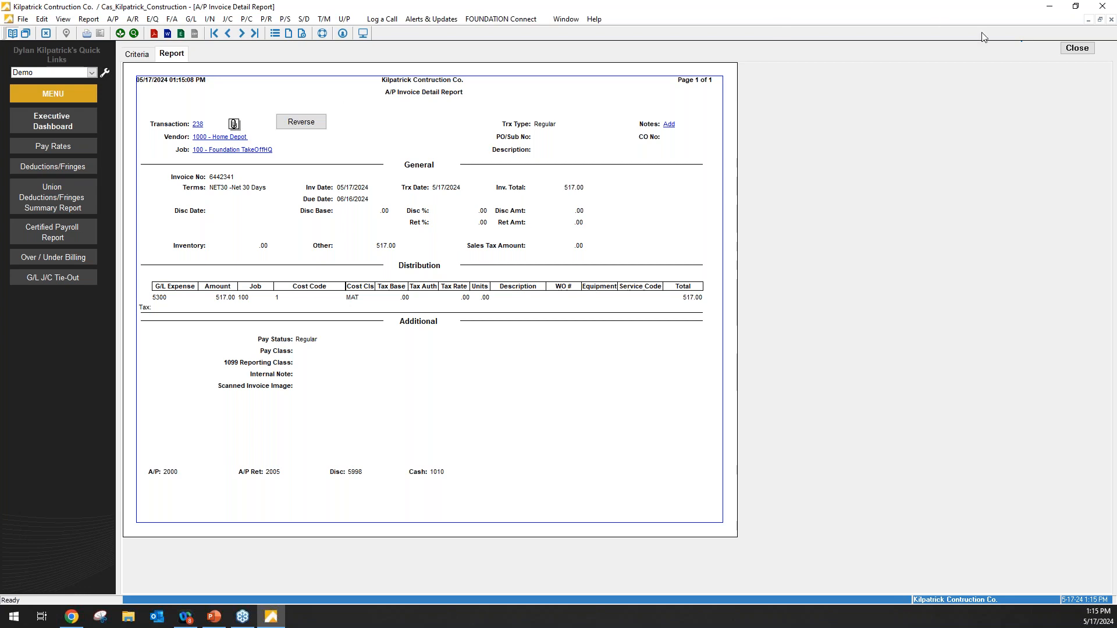
click(1076, 49)
click(1097, 48)
click(1096, 49)
- Open vendor 1000 Home Depot in Modify mode, examine its transaction inquiry, and leave the vendor record without making changes
click(150, 62)
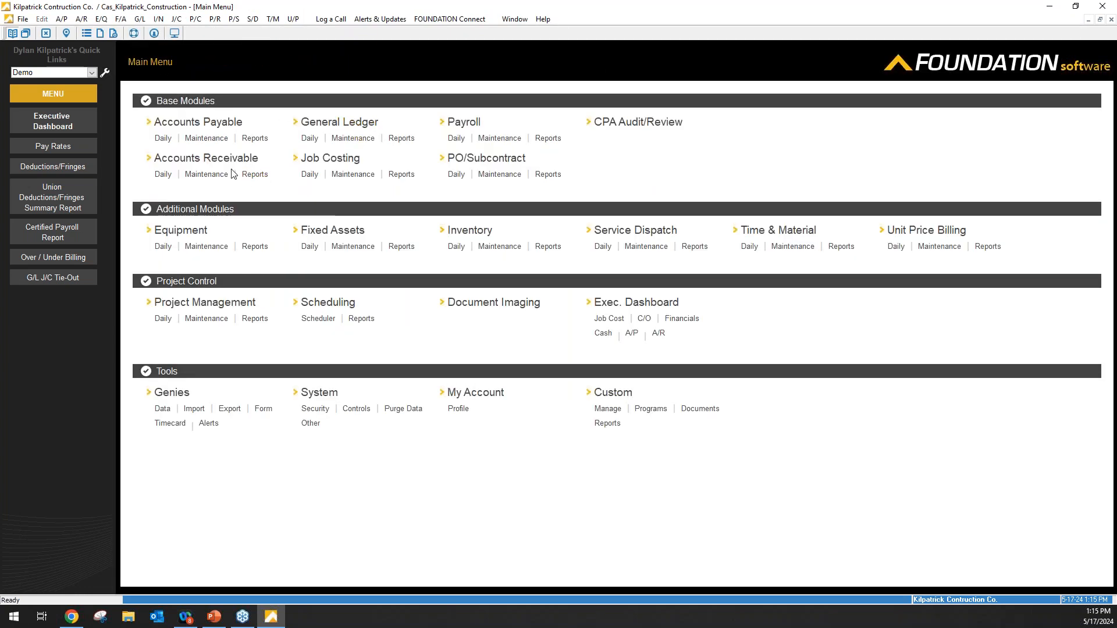
click(207, 139)
click(801, 137)
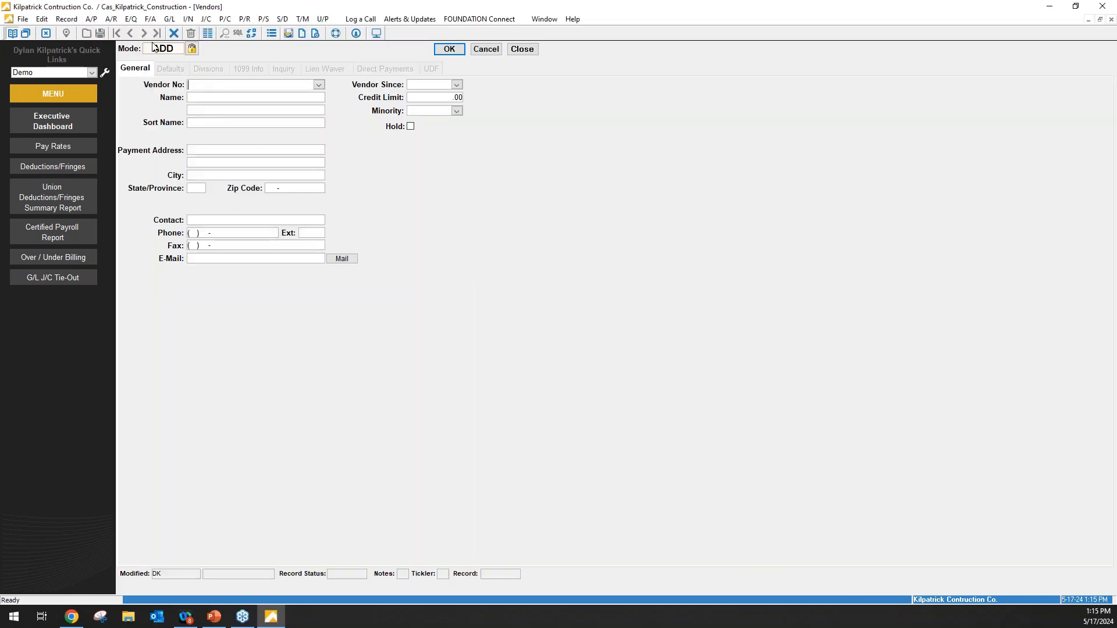
click(155, 48)
click(319, 85)
double_click(287, 115)
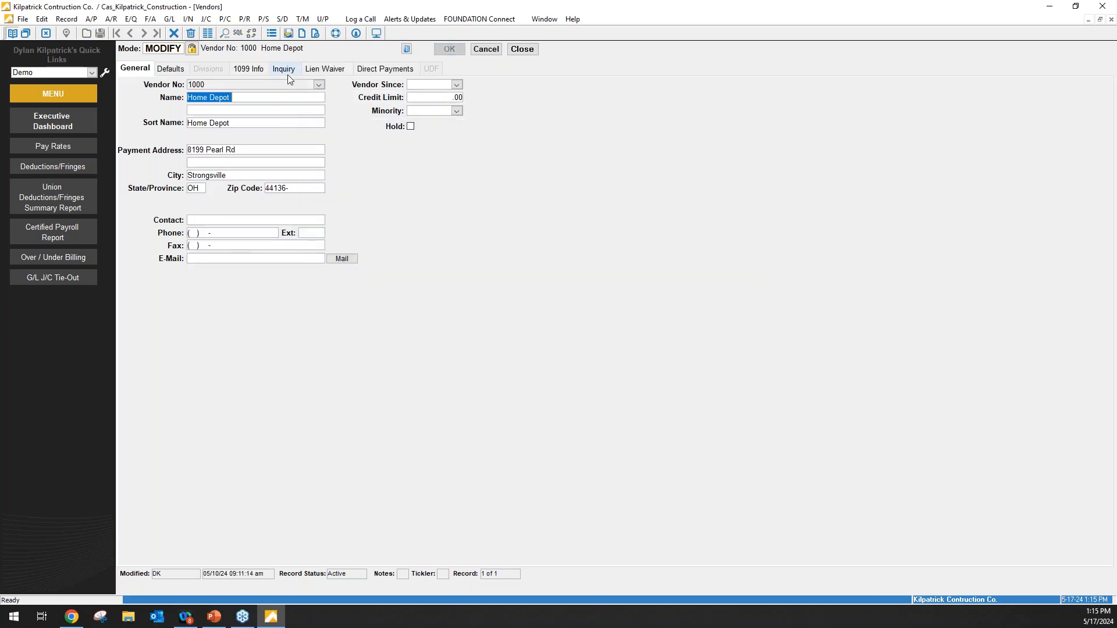
click(285, 70)
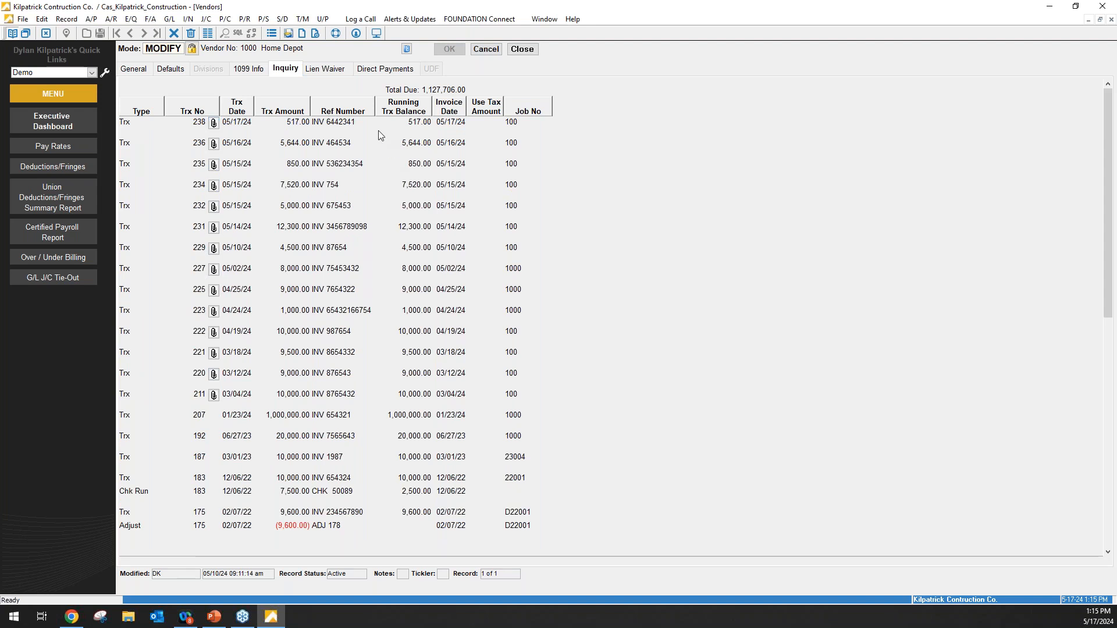
click(487, 50)
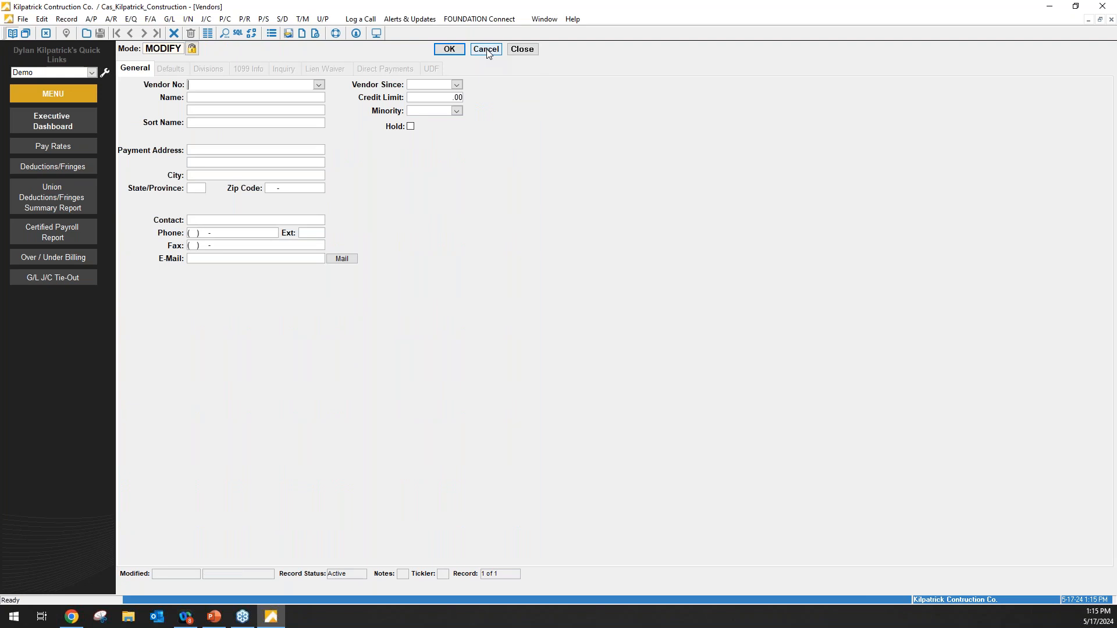
click(522, 48)
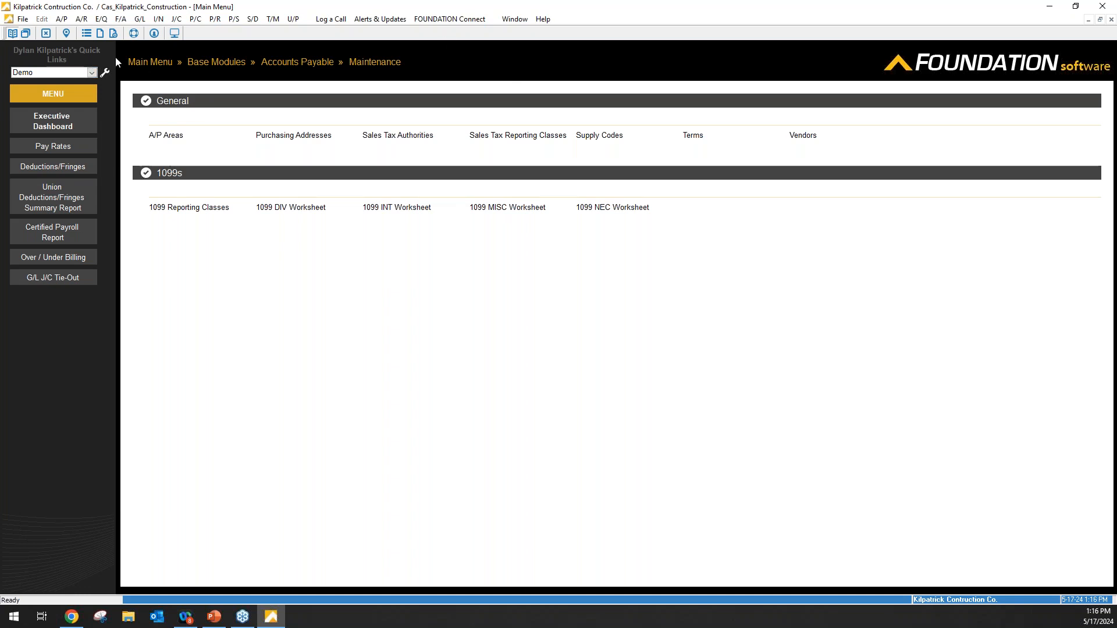
- Open Document Imaging's Daily Document Manager full screen and bring up the document search criteria
click(140, 63)
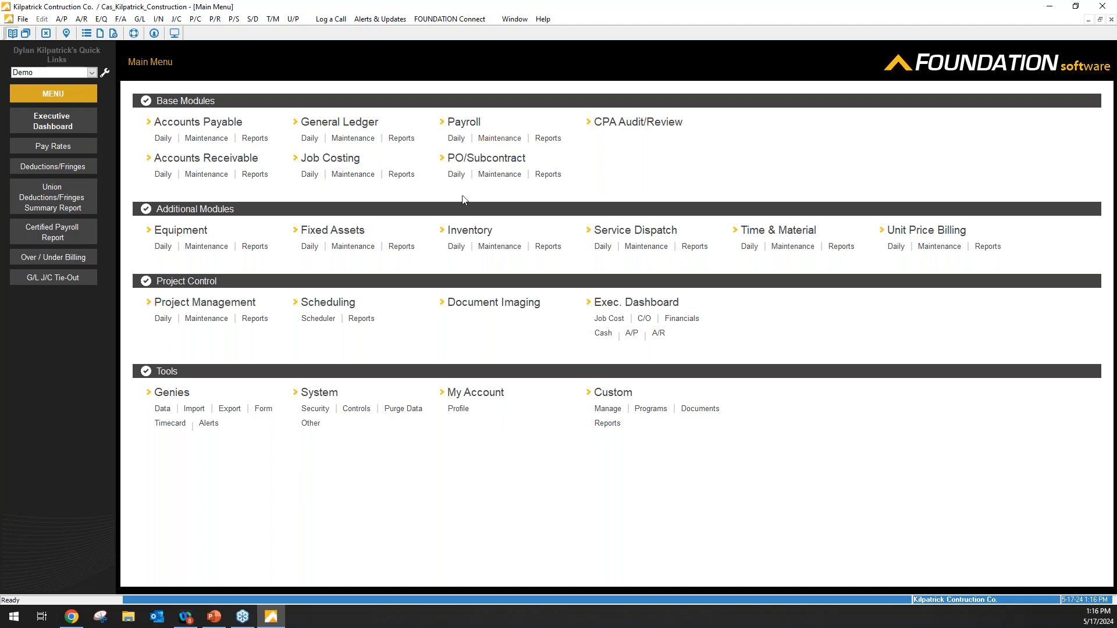
click(505, 304)
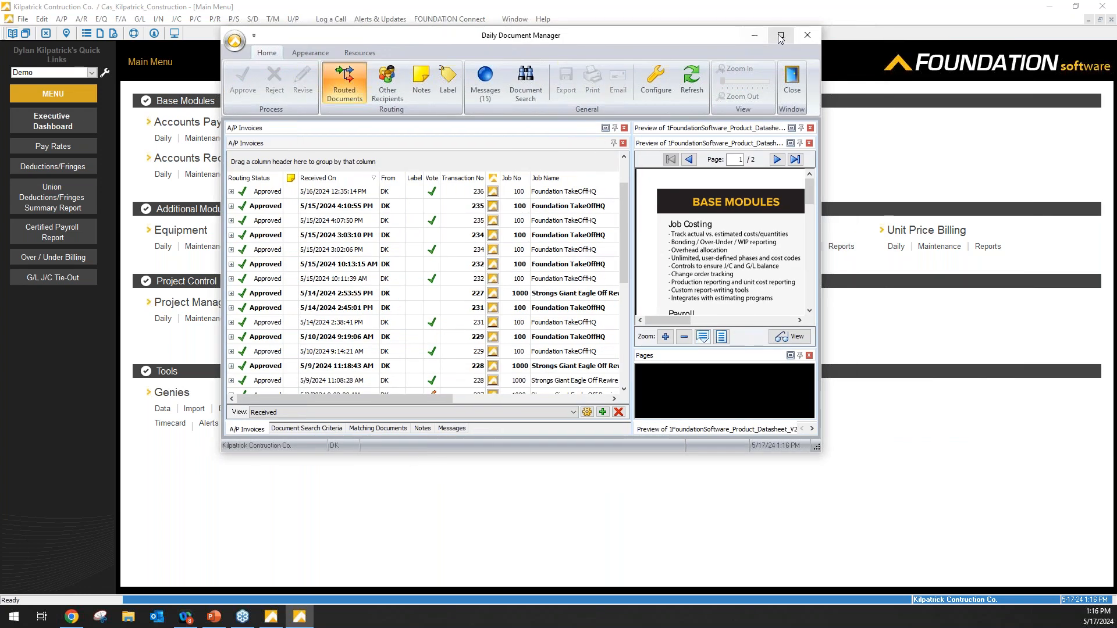
click(780, 37)
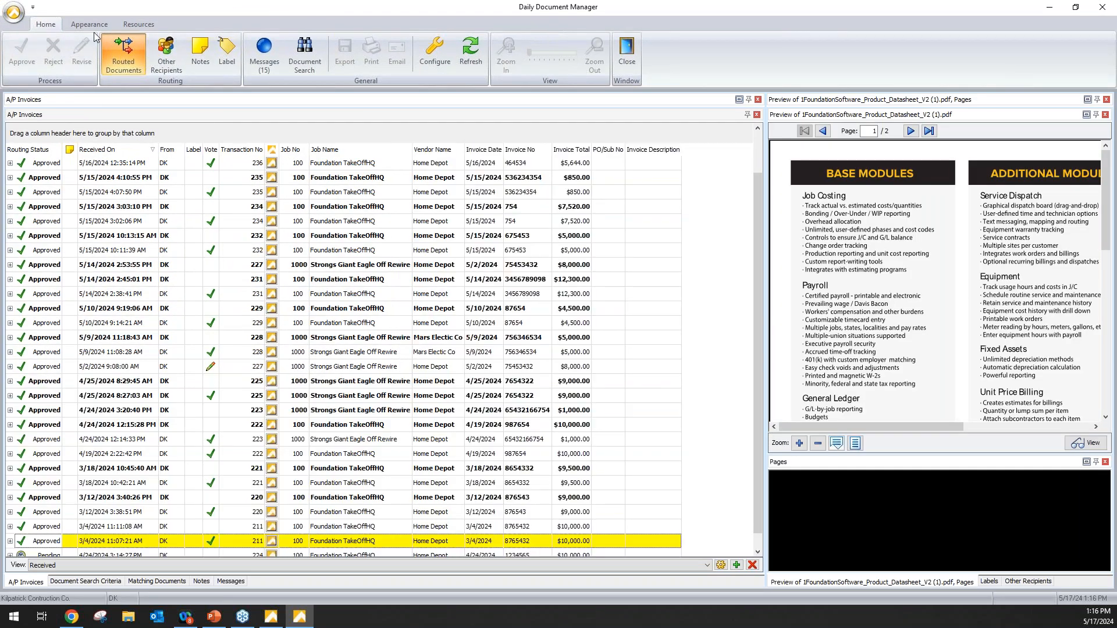
click(298, 51)
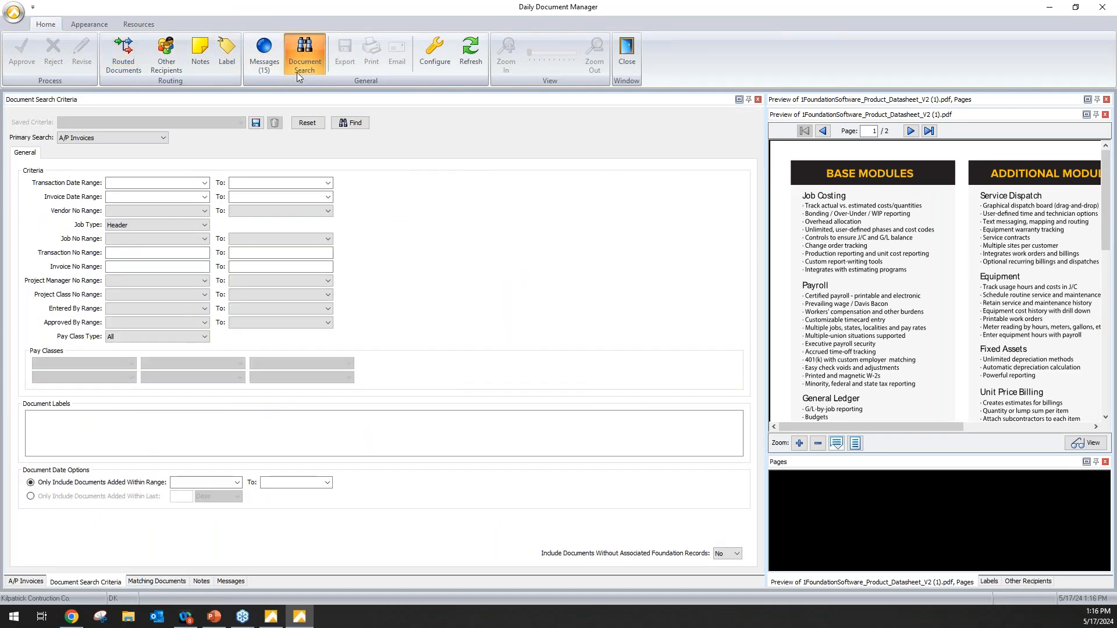
- Examine the record types available for the primary document search and choose A/P Invoices
click(124, 138)
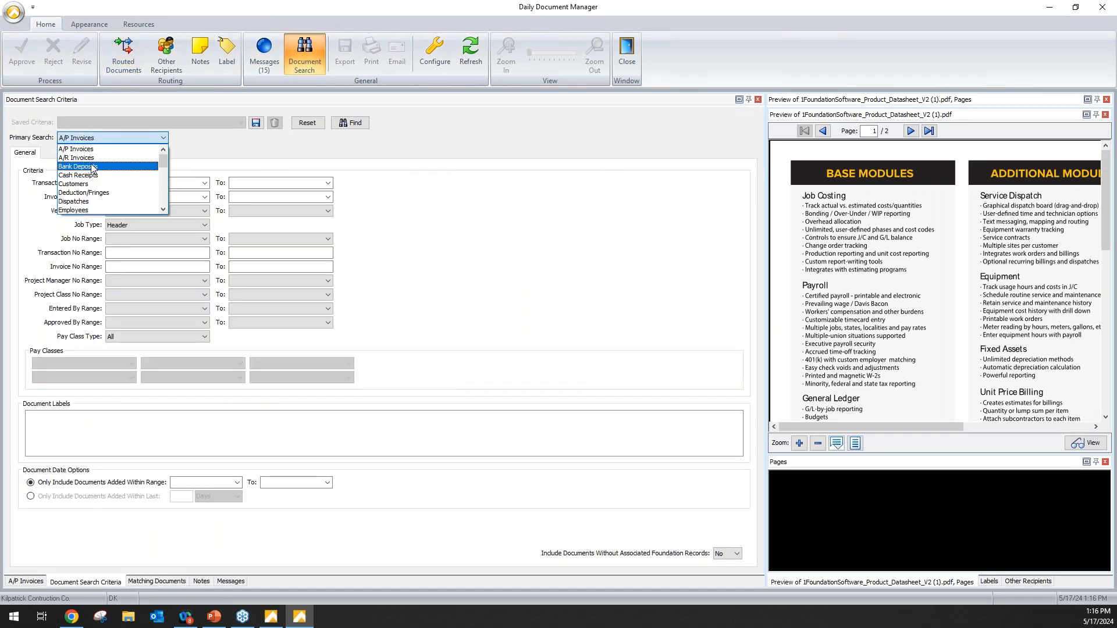
scroll(96, 200, down, 5)
scroll(96, 200, up, 5)
scroll(96, 199, up, 1)
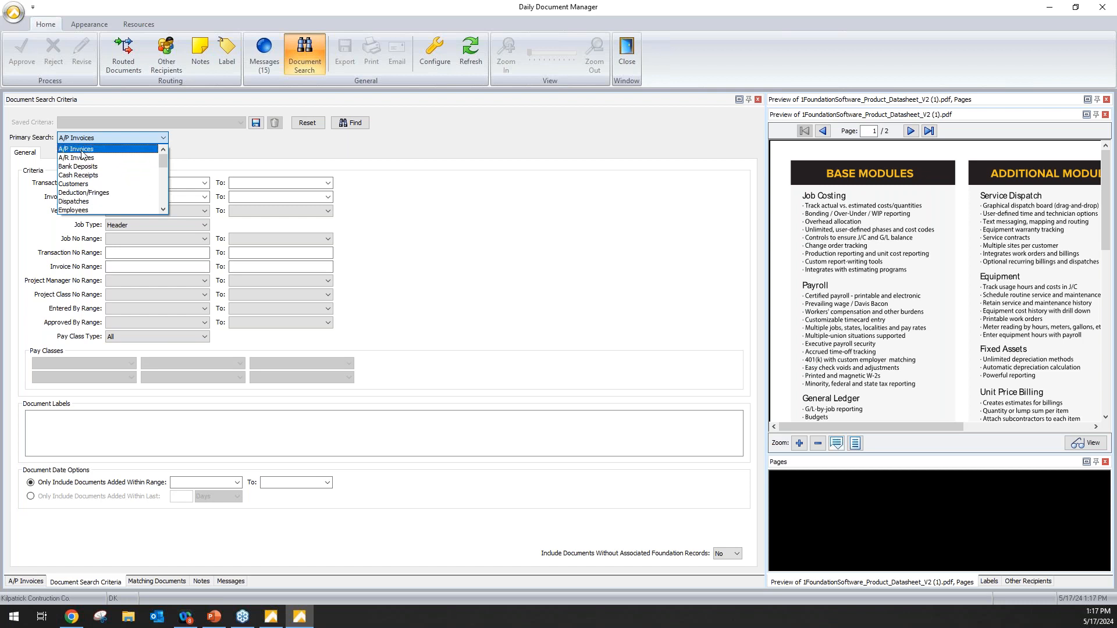
click(83, 150)
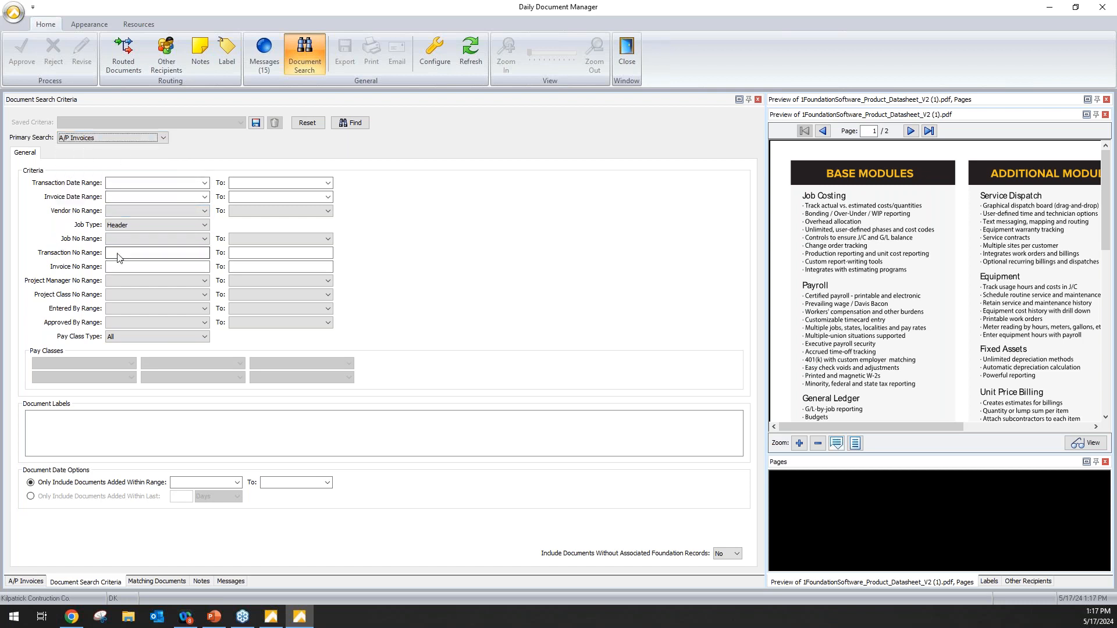
- Find A/P invoice documents with a transaction date range of 5/17/2024 to 5/17/2024, and close the Daily Document Manager
click(182, 185)
click(193, 257)
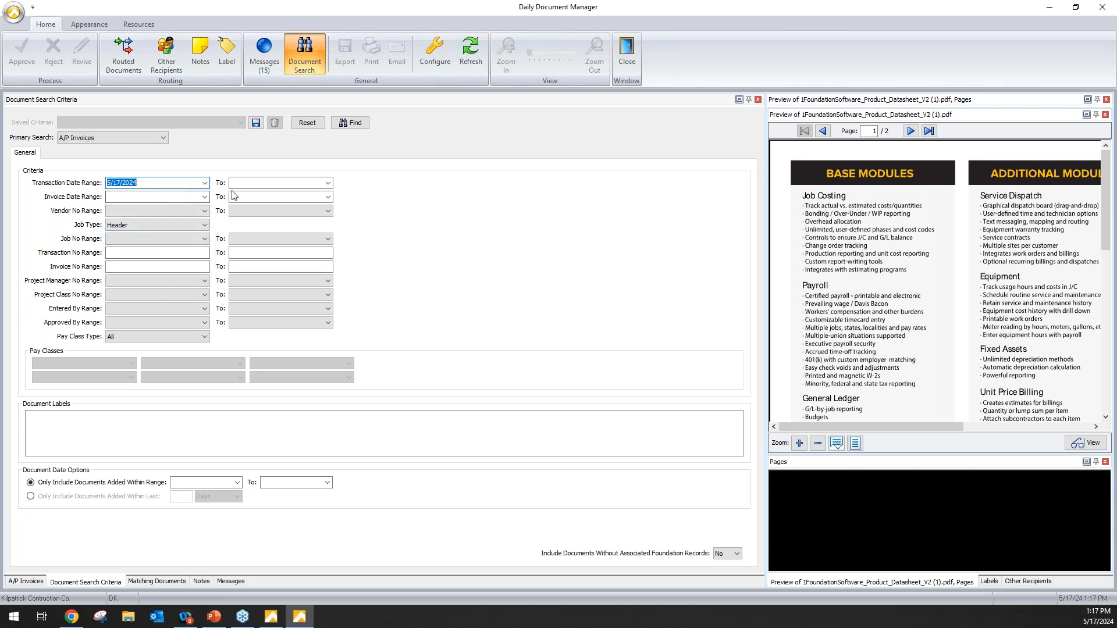
click(327, 182)
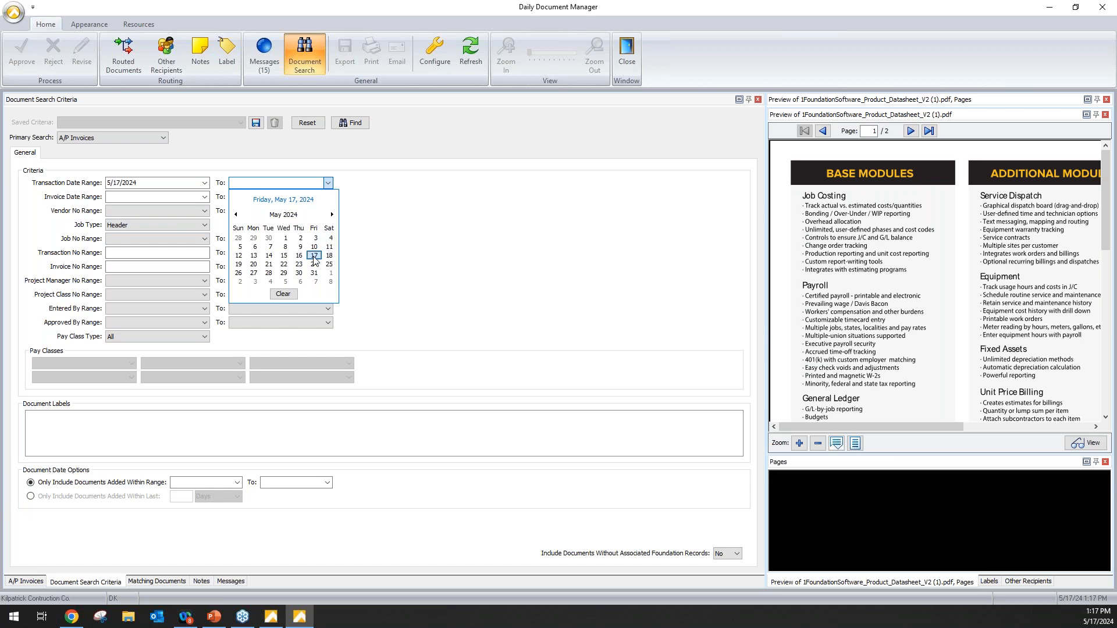
click(314, 256)
click(346, 124)
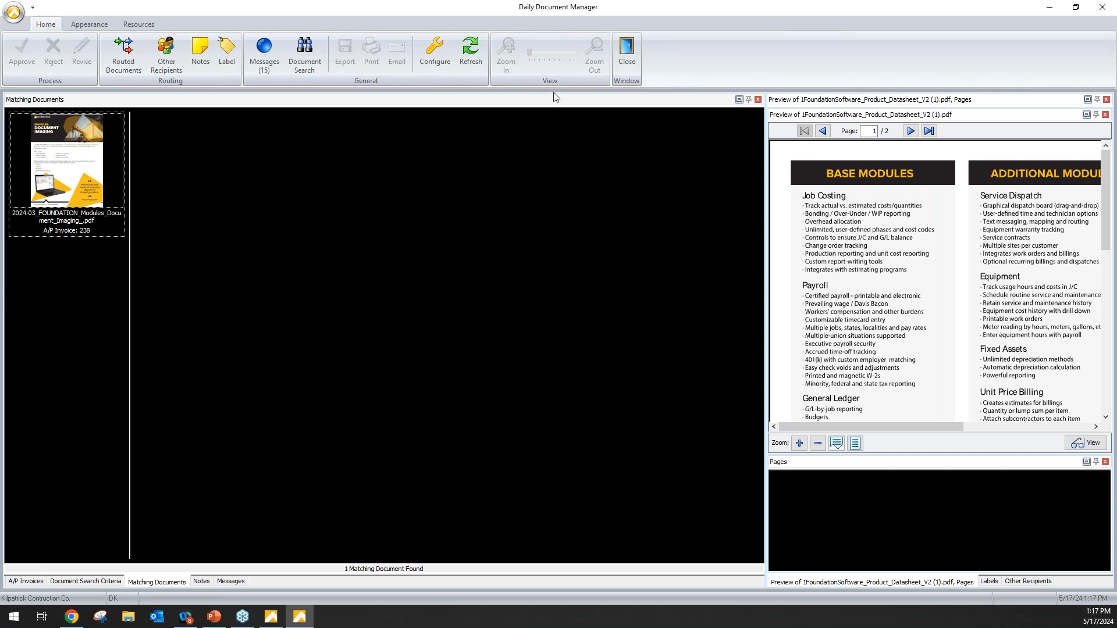
click(636, 56)
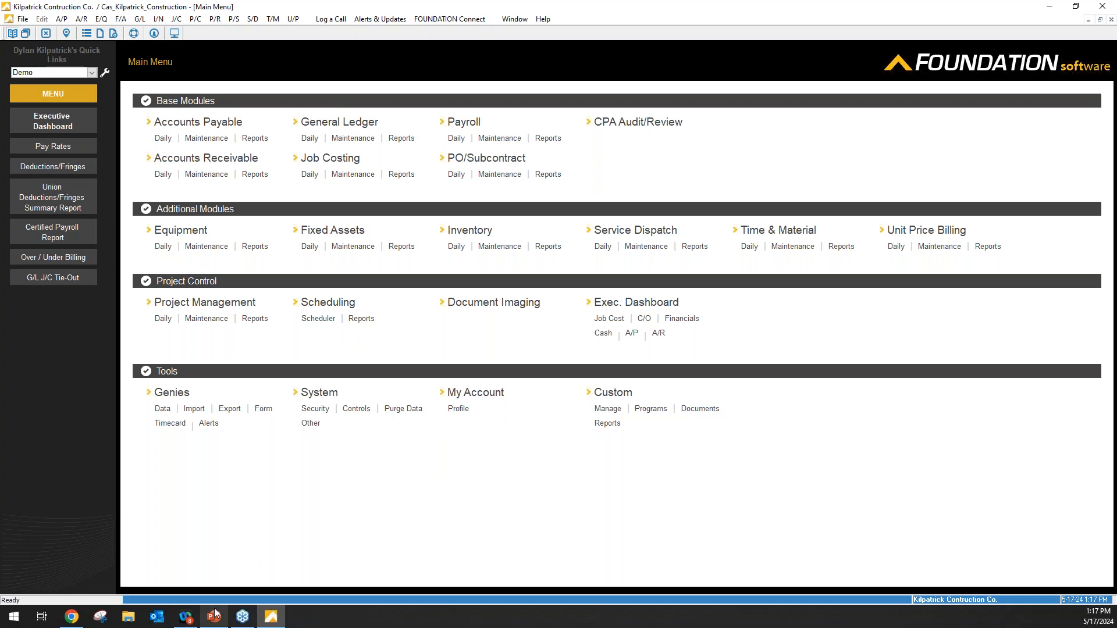
- Switch to the running PowerPoint webinar slide show
mouse_move(213, 614)
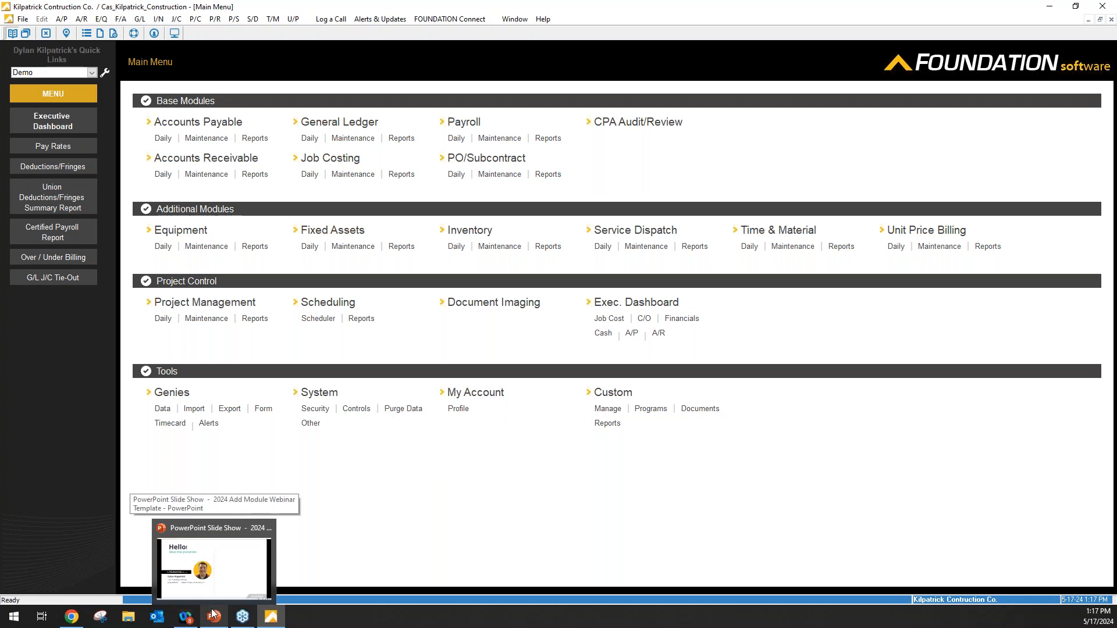
click(213, 614)
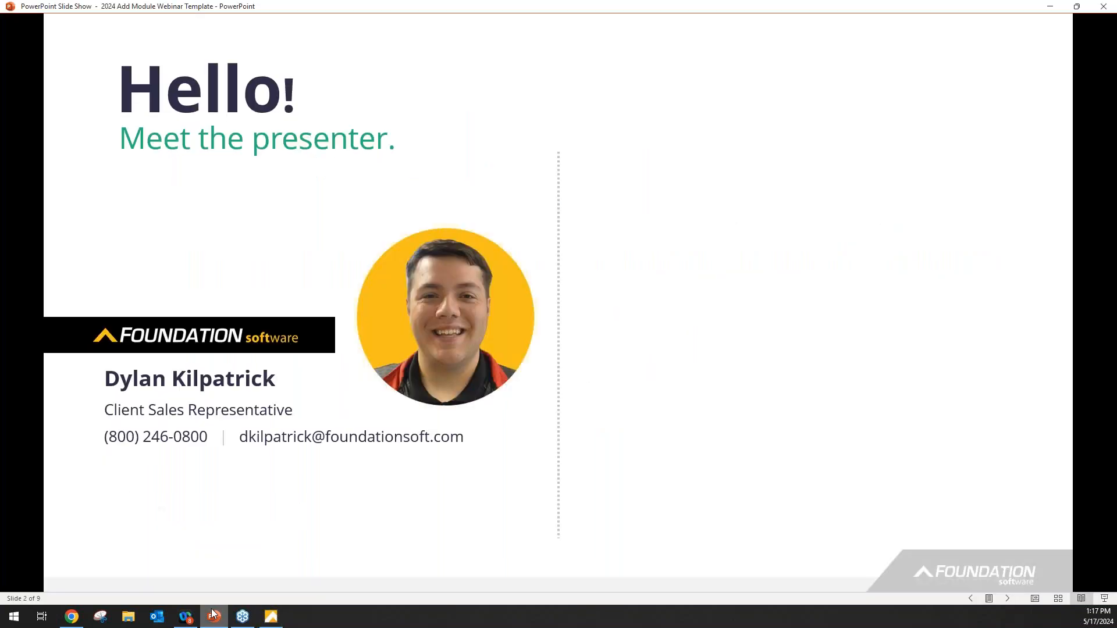